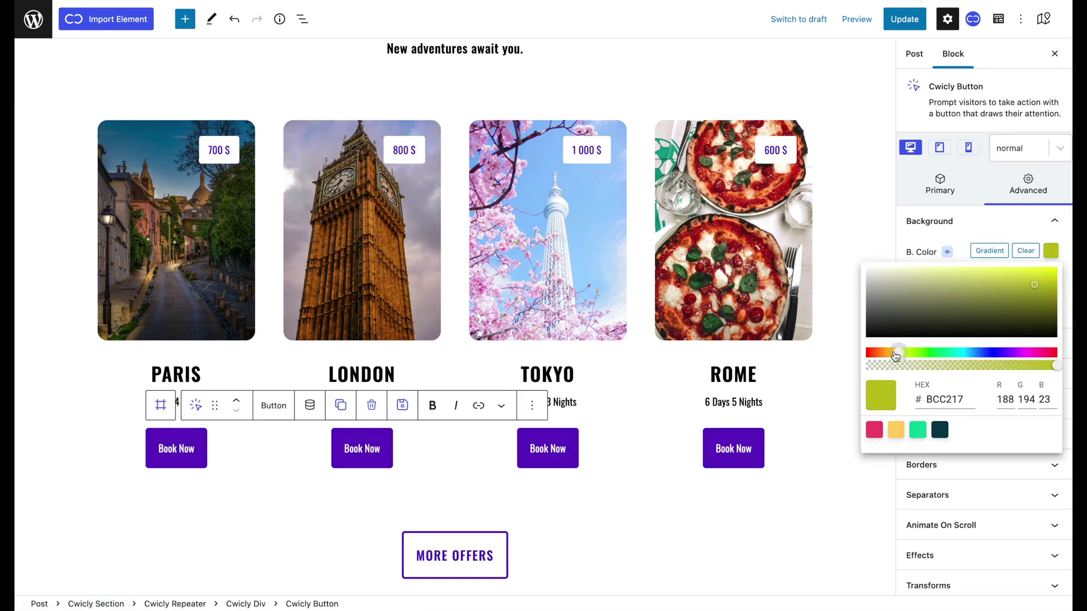
Drag a Cwicly sidebar style control to adjust the destination card styling
mouse_move(898, 353)
mouse_down()
mouse_move(1037, 354)
mouse_move(892, 355)
mouse_up()
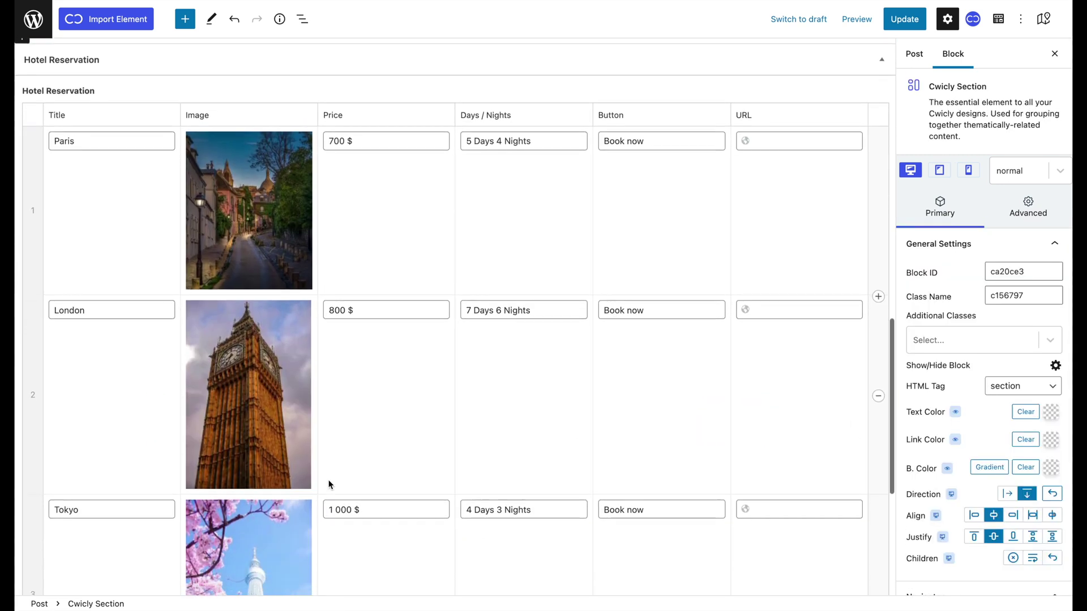
Scroll down through the Hotel Reservation repeater rows to the Rome entry
scroll(328, 484, down, 5)
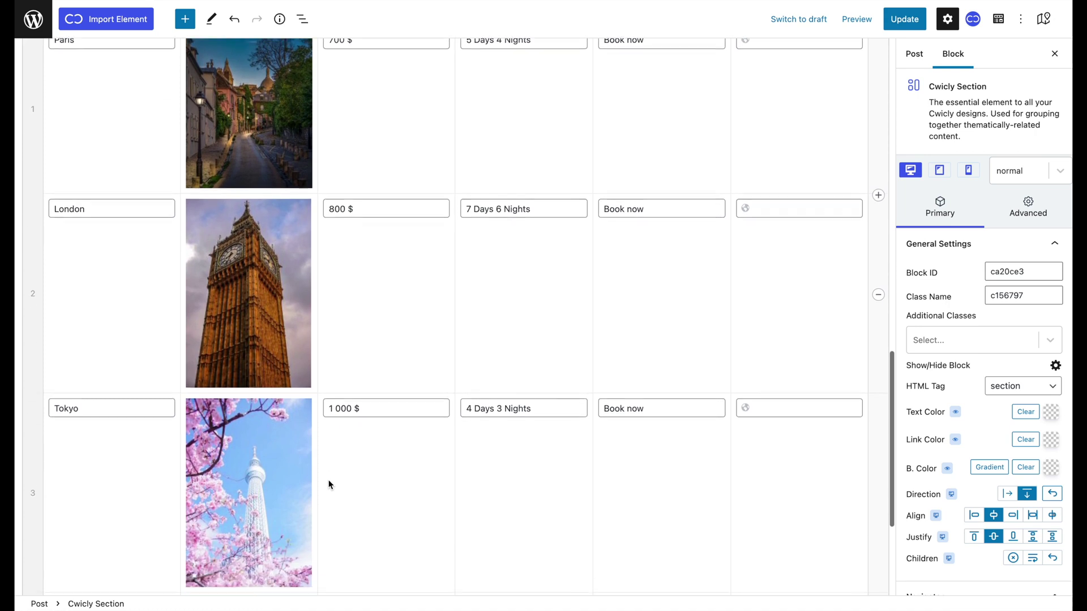
scroll(329, 485, down, 5)
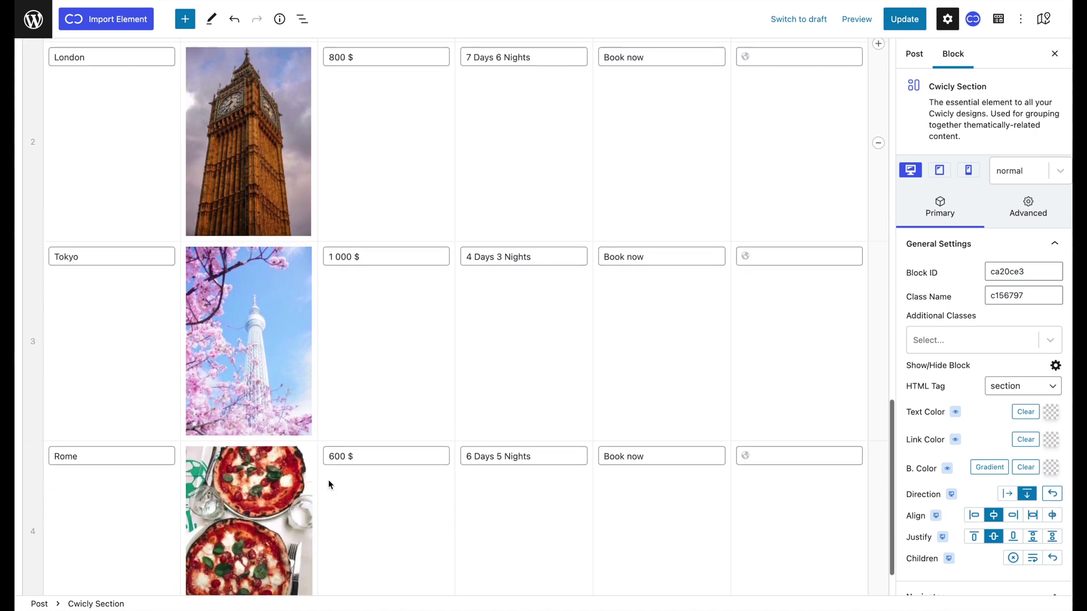
scroll(329, 484, down, 1)
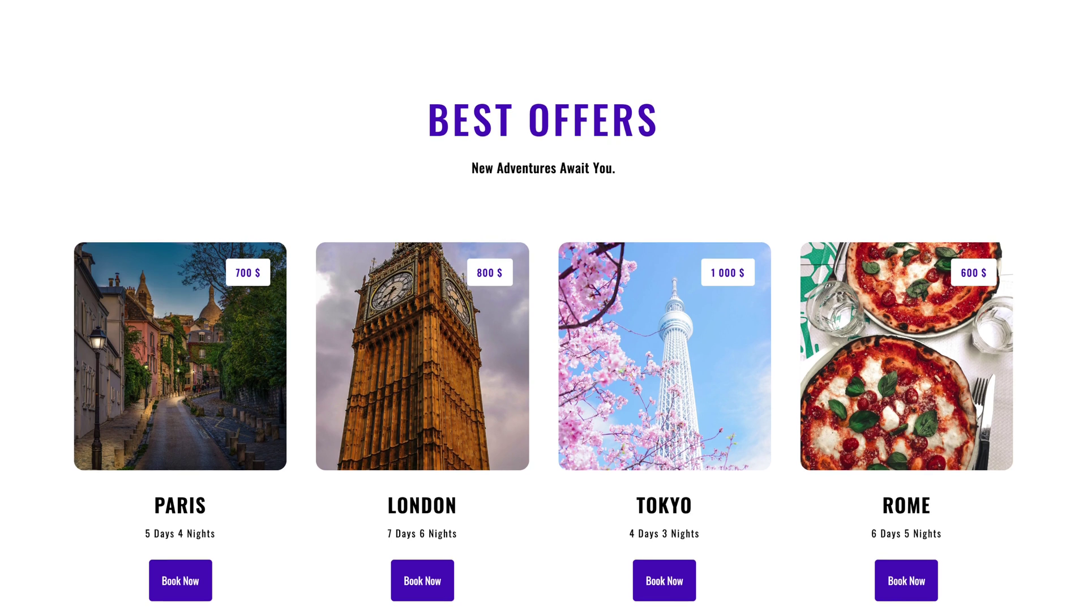
scroll(543, 346, down, 2)
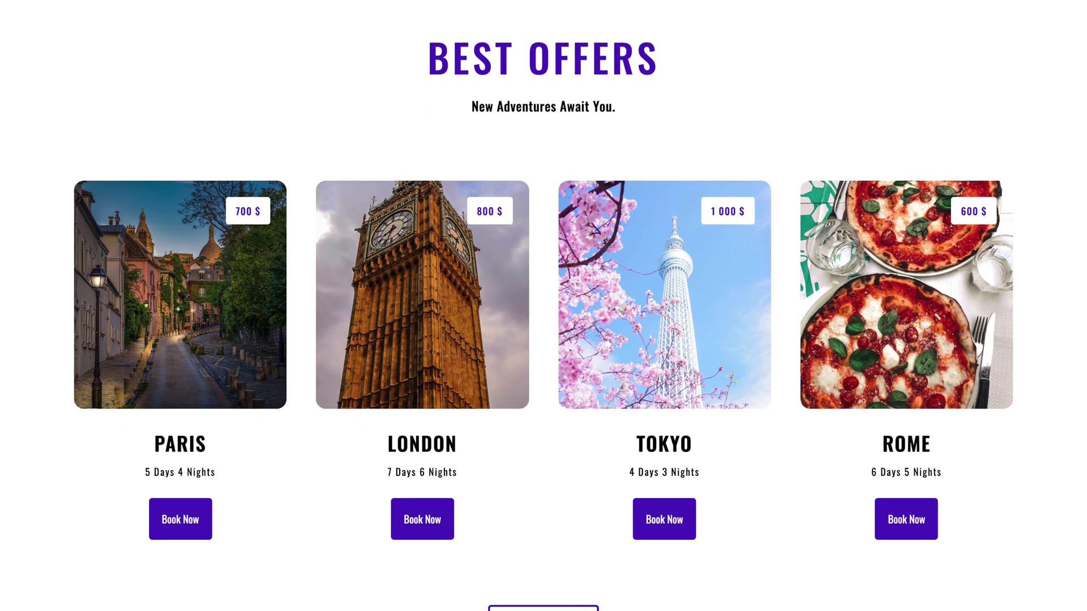
scroll(544, 345, down, 2)
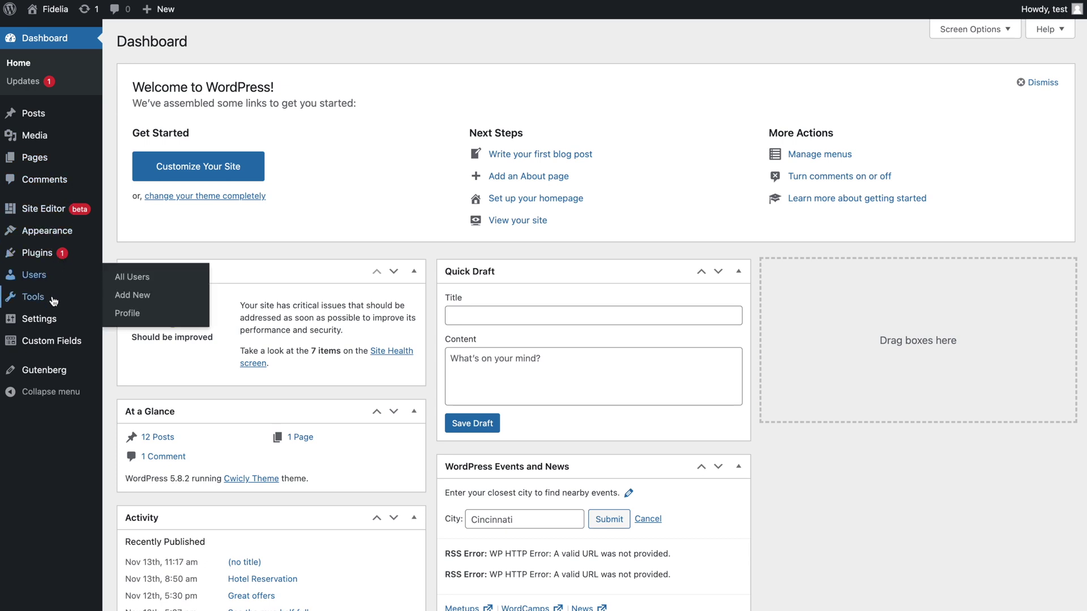
Create a new ACF field group titled 'Hotel Reservation'
mouse_move(55, 343)
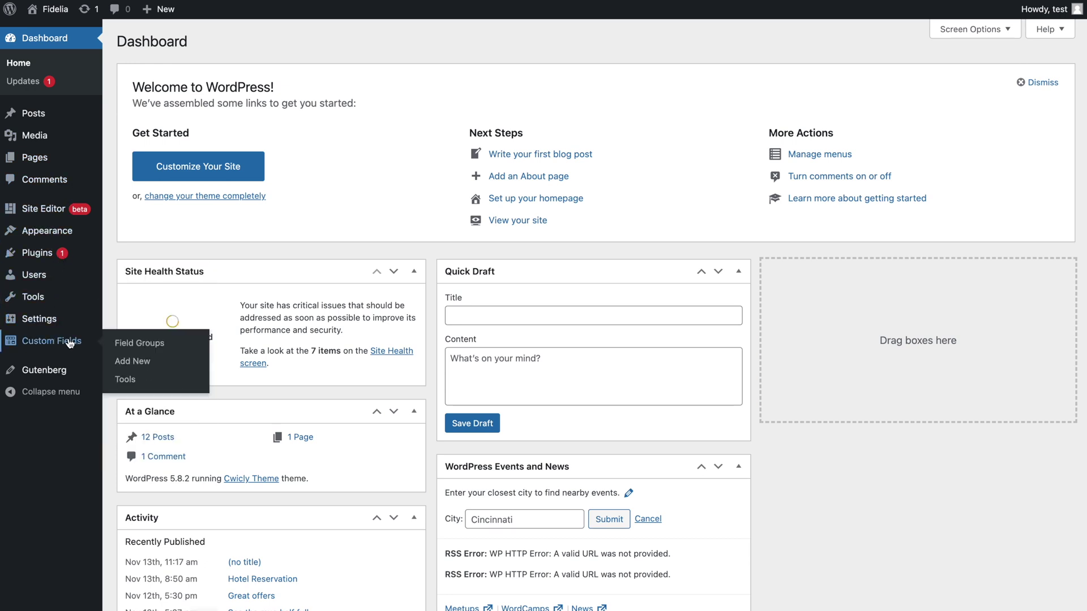
click(136, 363)
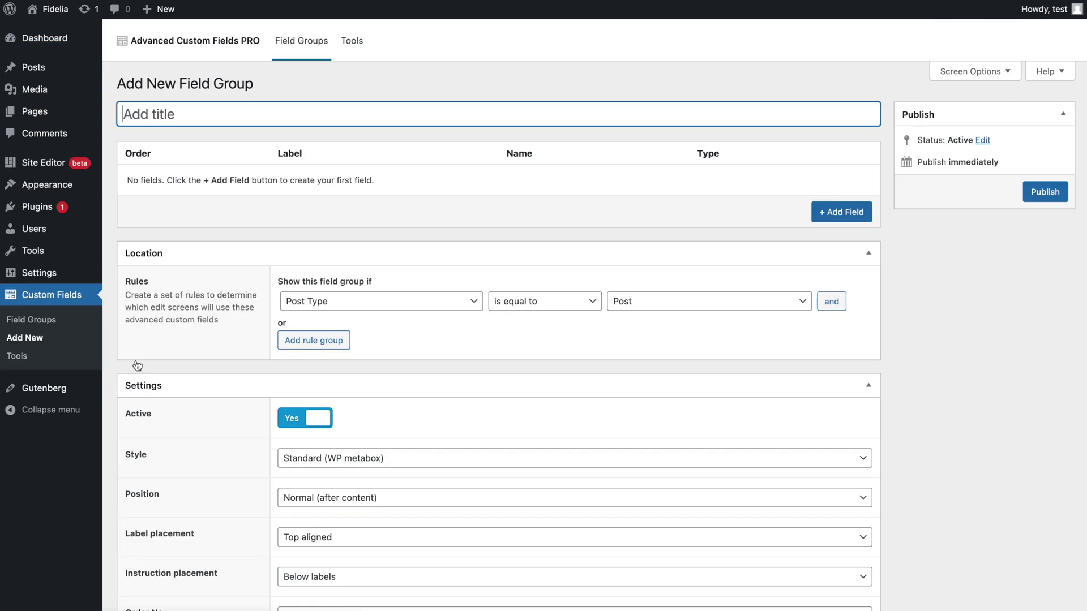
text(Hotel Reservation)
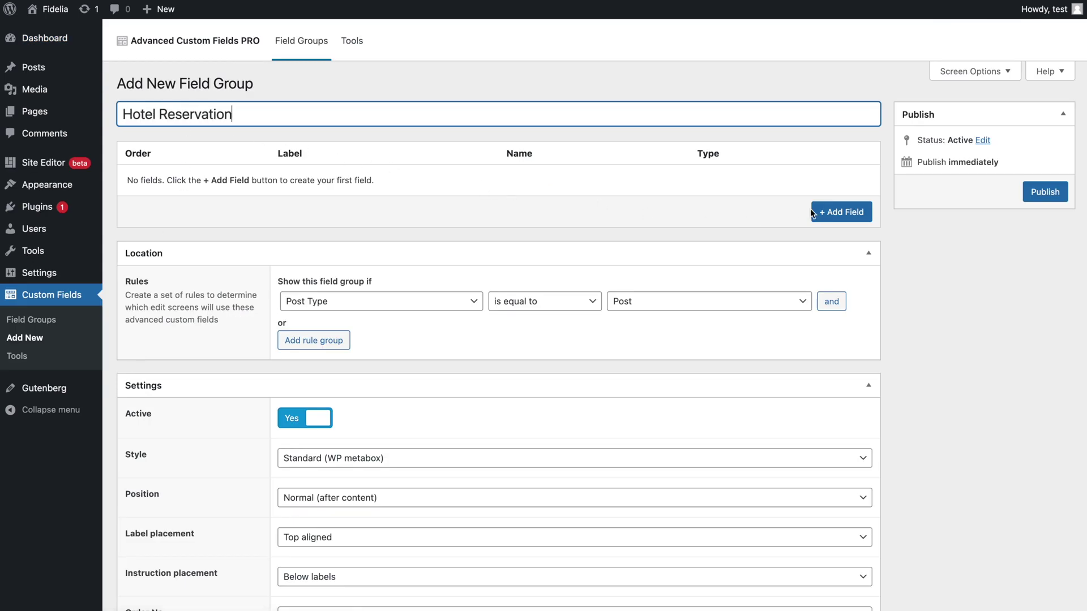
Add a 'Hotel Reservation' field to the group with the Repeater field type
click(814, 214)
text(Hotel Reservation)
click(762, 287)
click(663, 337)
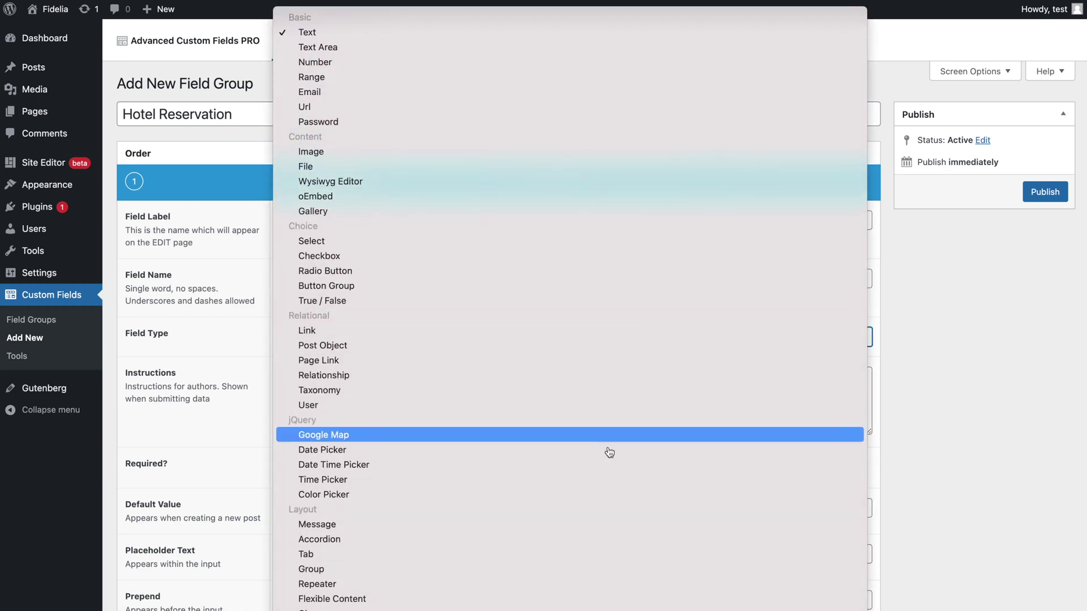
click(558, 585)
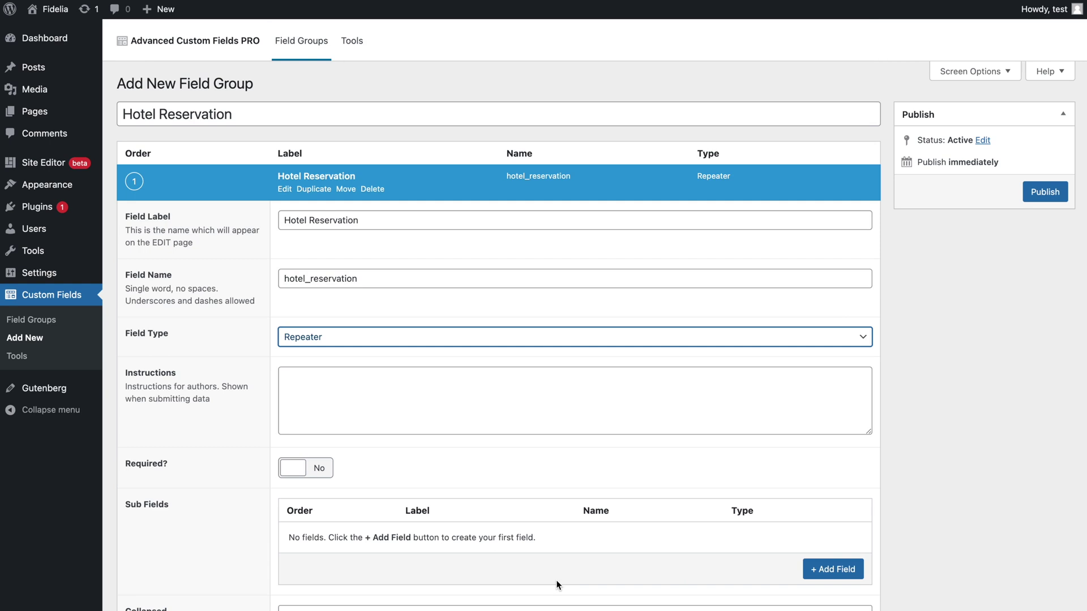
Add the repeater's first sub field as an Image type returning the Image URL
click(816, 574)
scroll(815, 570, down, 4)
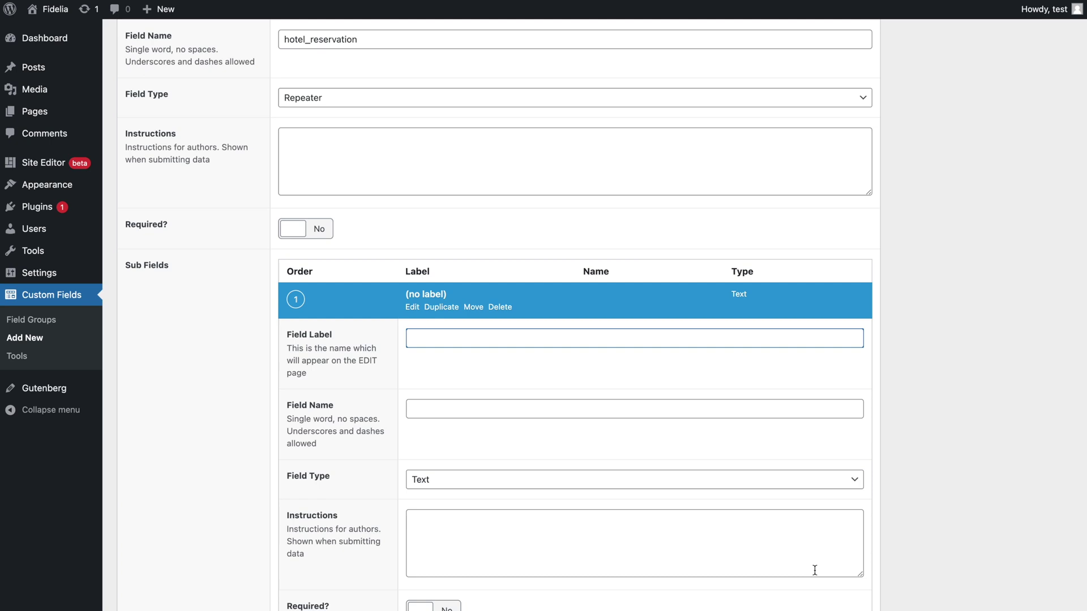
click(695, 411)
scroll(694, 403, down, 3)
click(623, 345)
click(570, 534)
click(486, 516)
scroll(505, 517, down, 7)
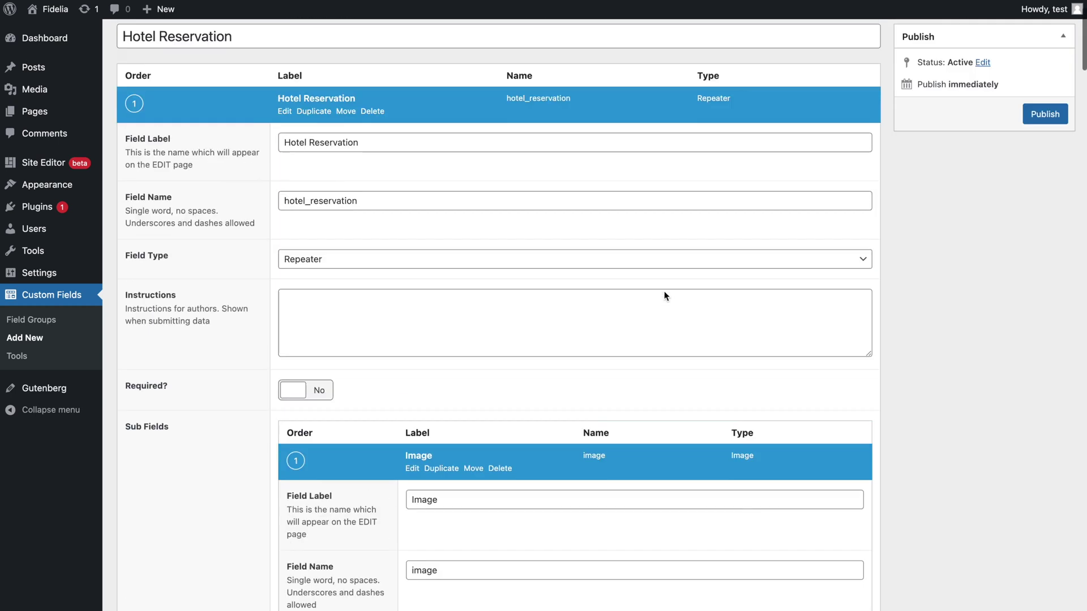
scroll(666, 295, up, 3)
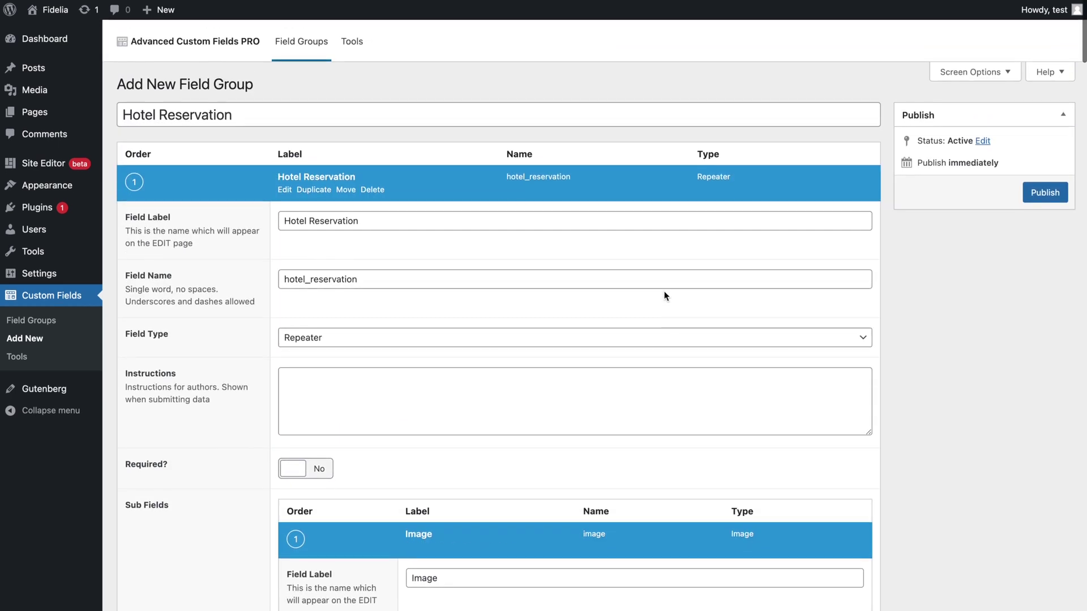
Publish the field group, then start a 'Hotel Reservation' post containing a Cwicly Section
click(1033, 193)
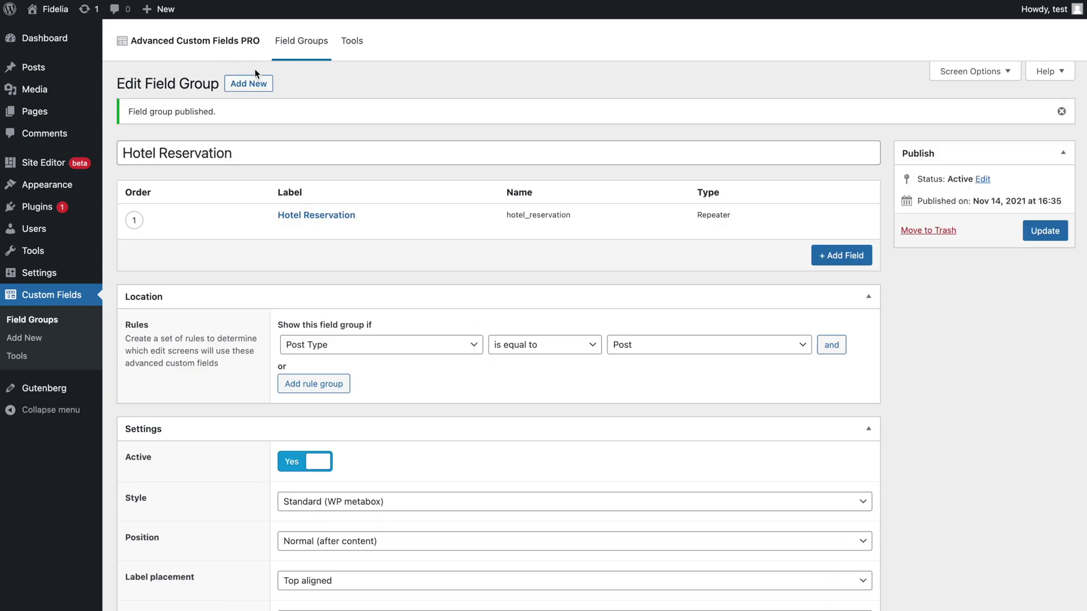
mouse_move(68, 69)
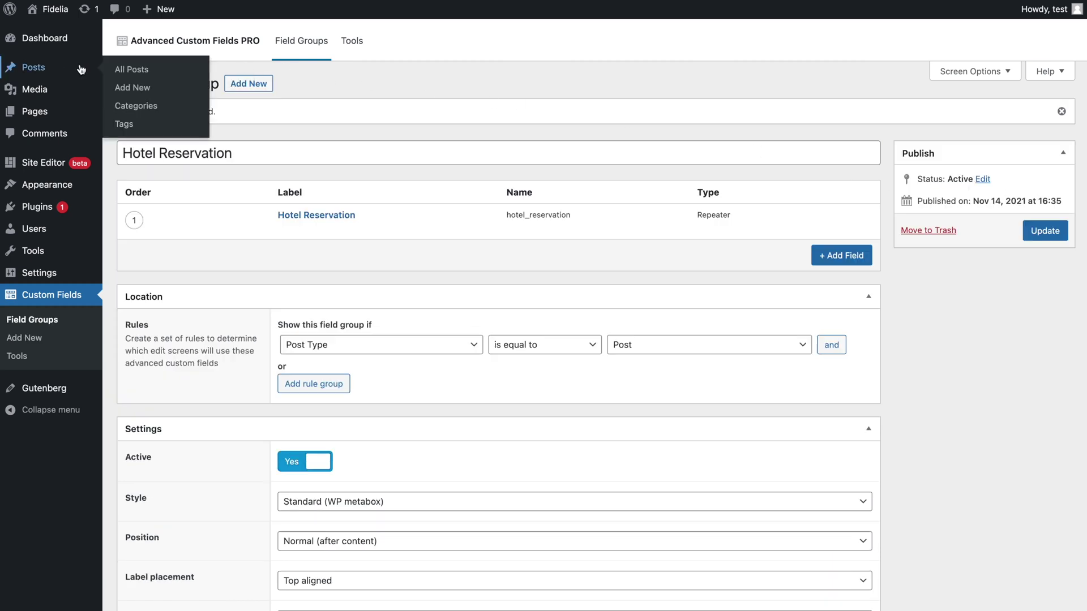
click(132, 87)
text(Hotel Reservation)
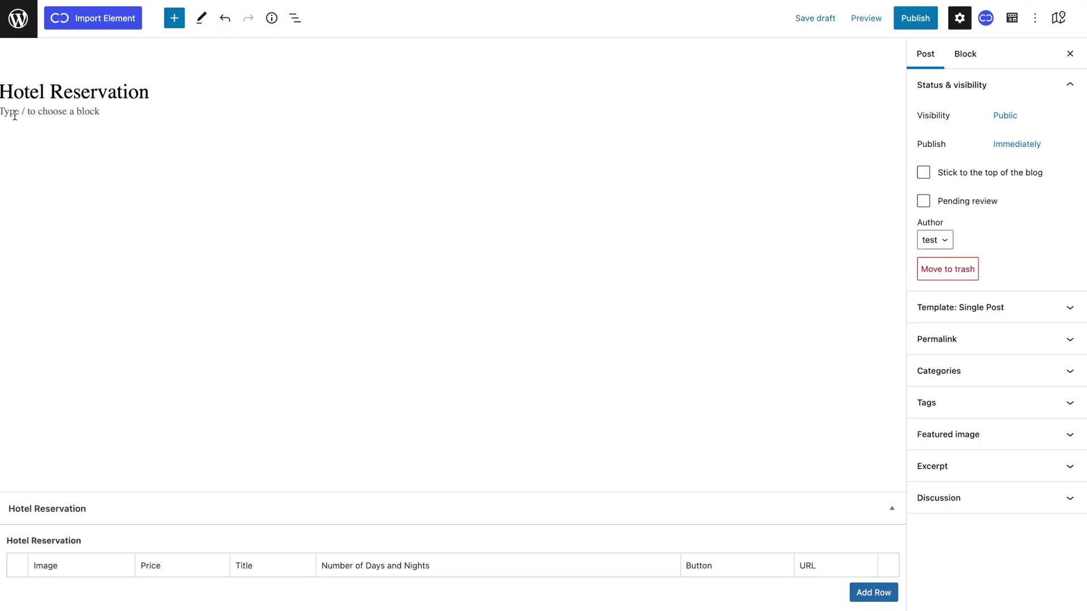
click(15, 115)
text(/)
click(30, 170)
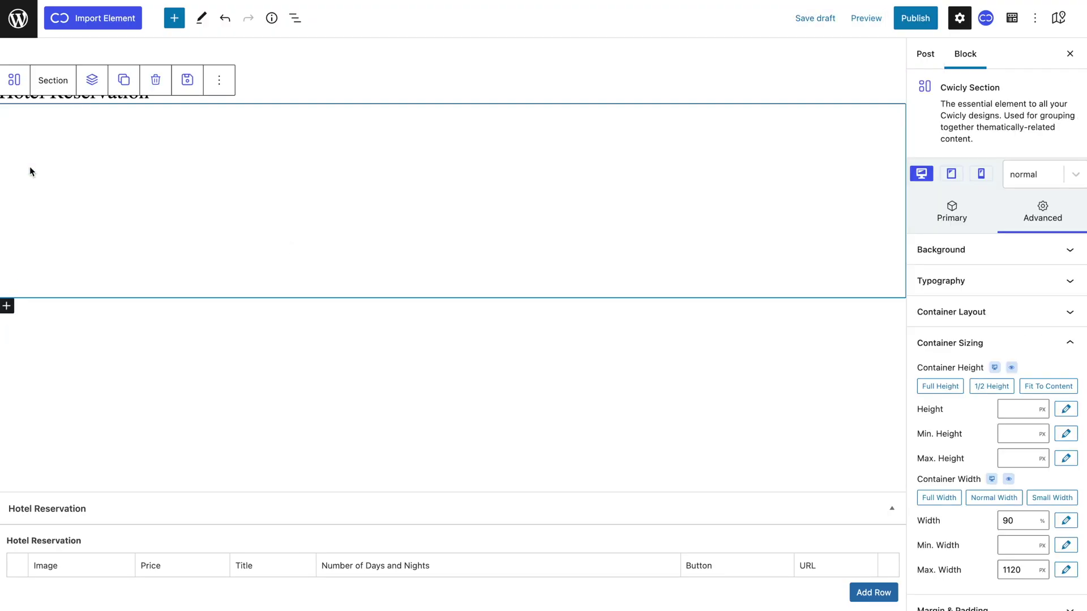
Set the section font to Oswald and stack its children in a centred column
click(982, 281)
click(990, 389)
text(os)
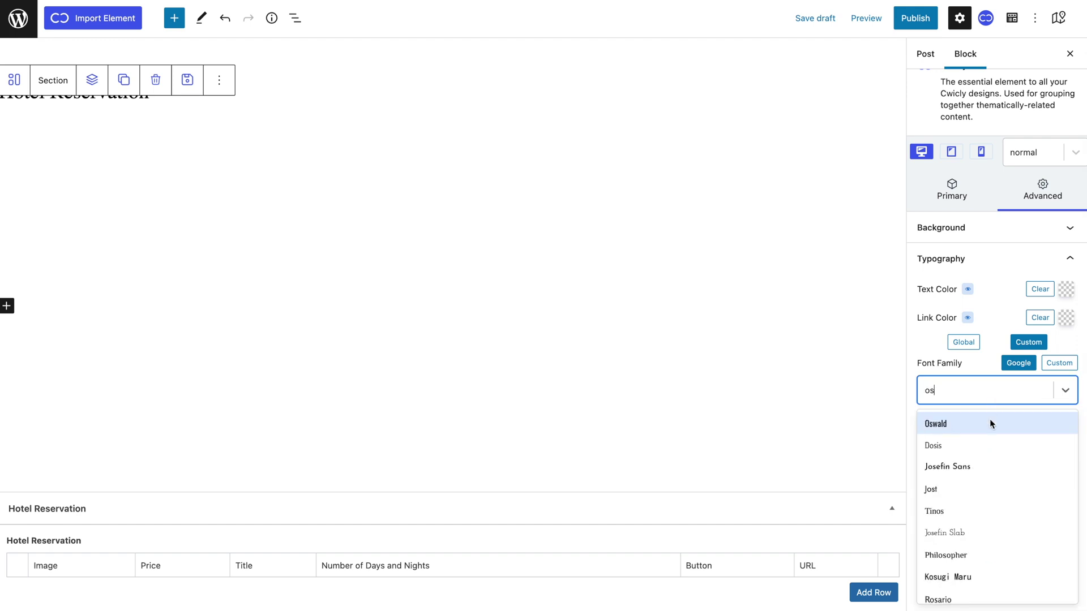
click(990, 423)
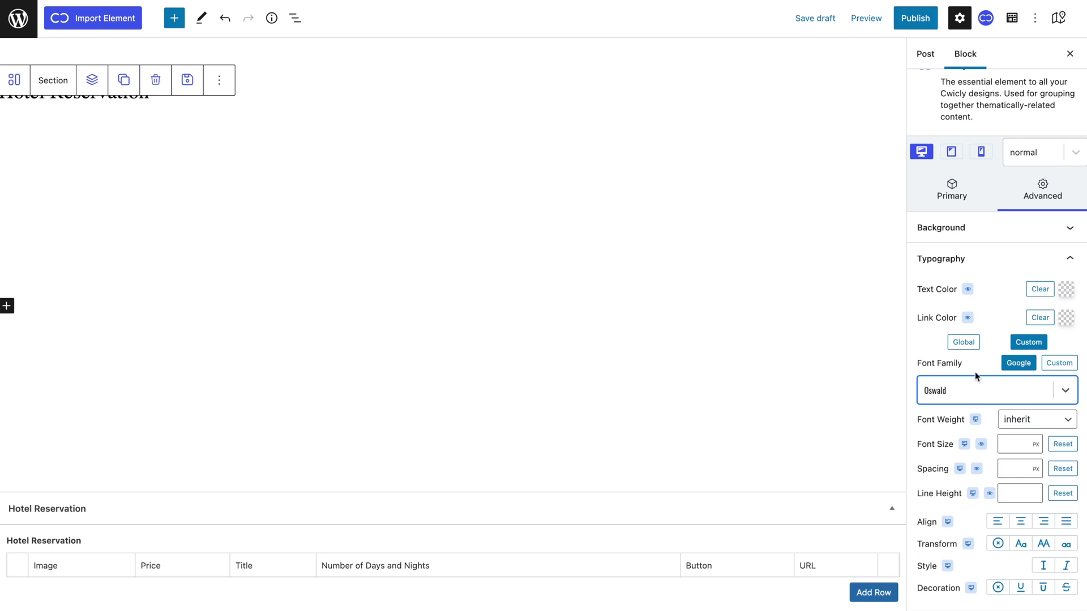
click(958, 187)
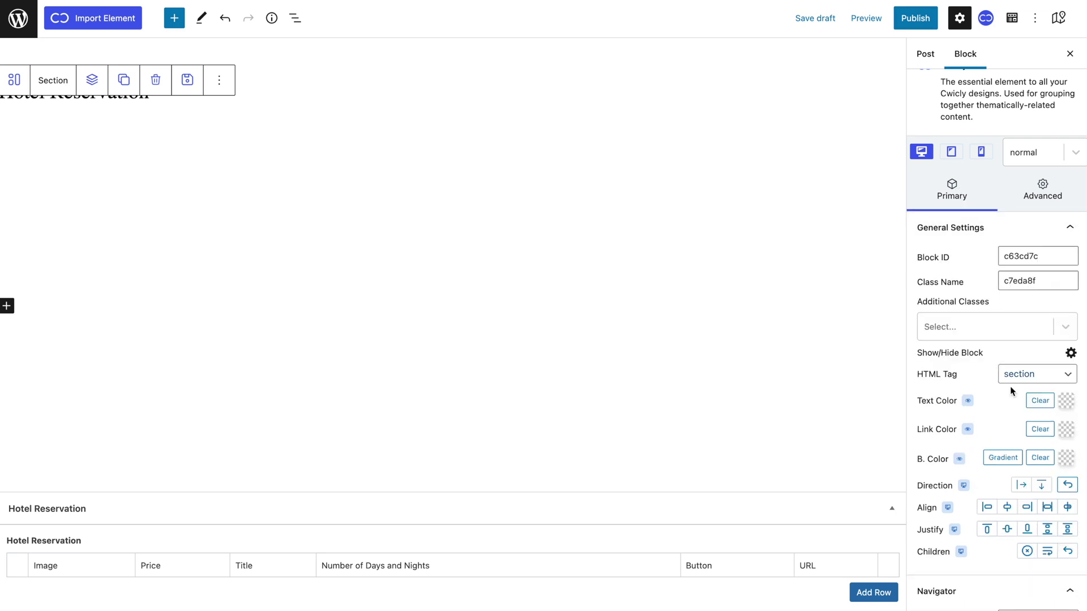
click(1044, 486)
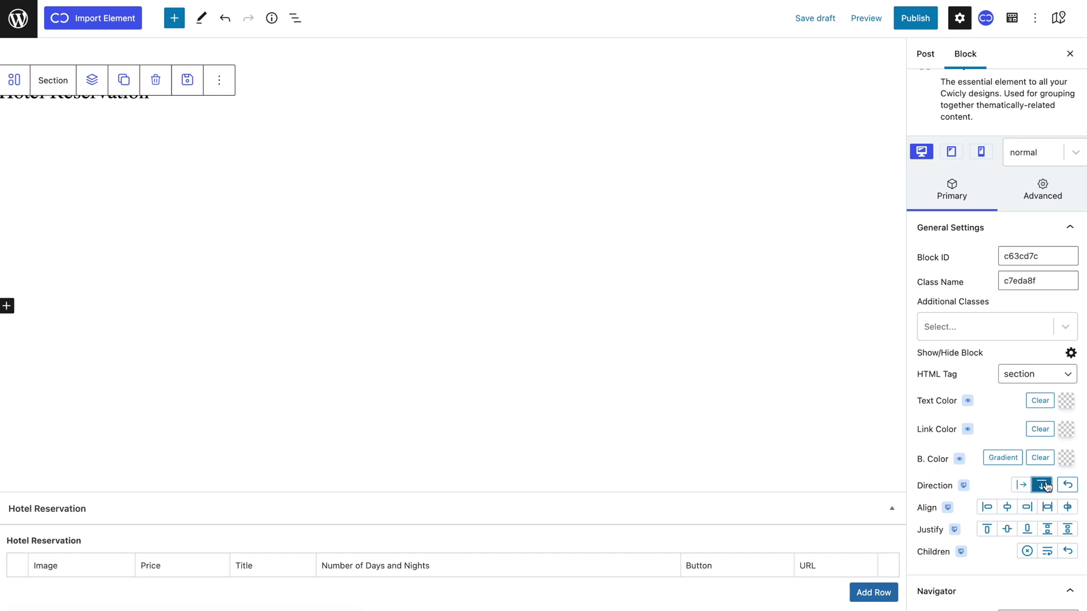
click(1006, 507)
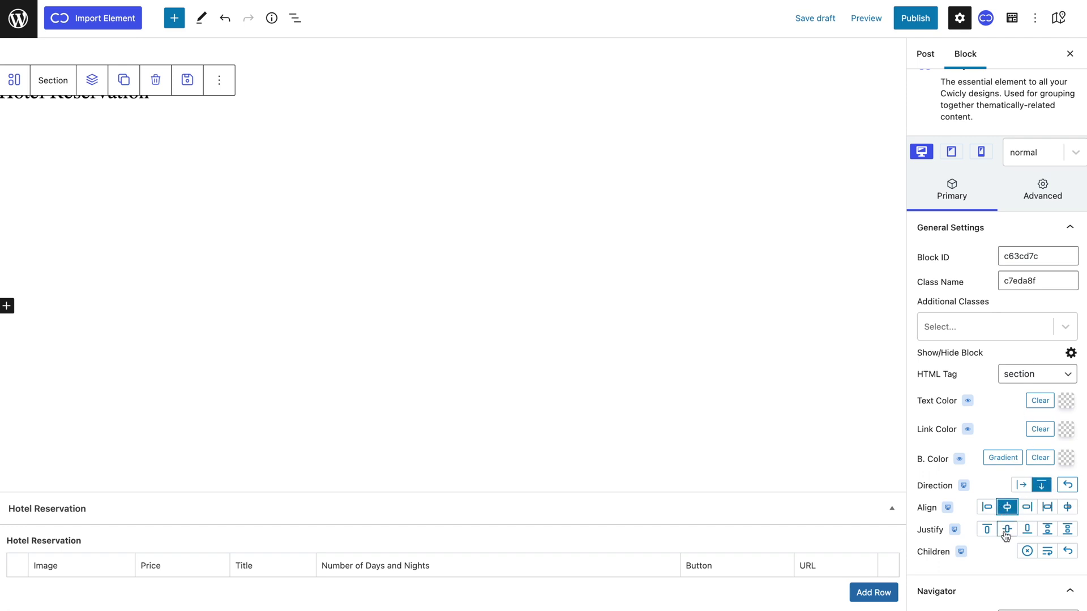
click(1005, 529)
Add a Cwicly Heading, Paragraph, Repeater and Button inside the section
click(88, 85)
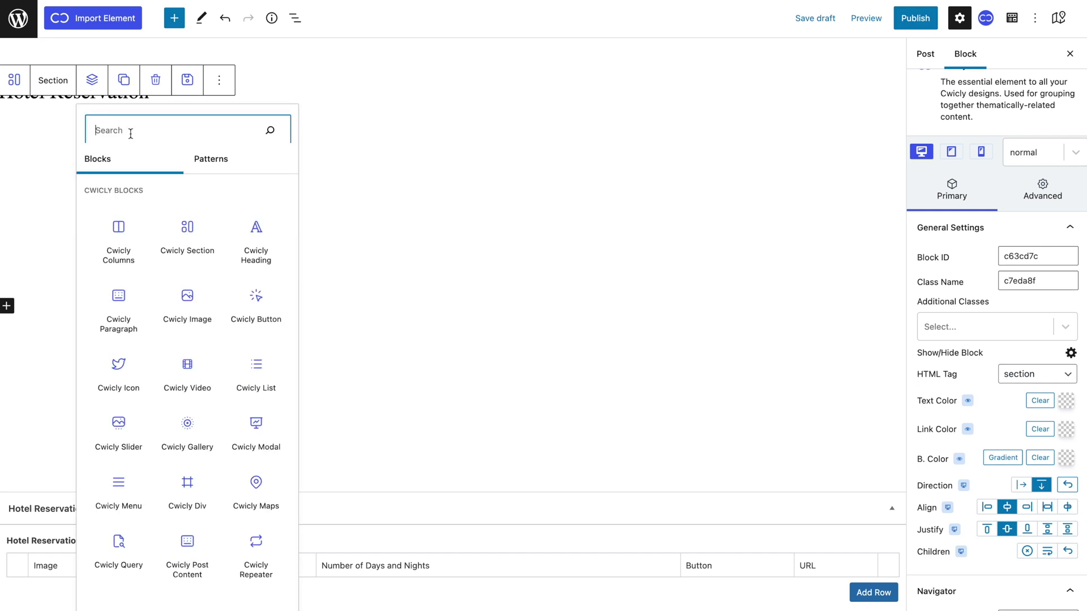
click(256, 235)
click(126, 117)
click(92, 80)
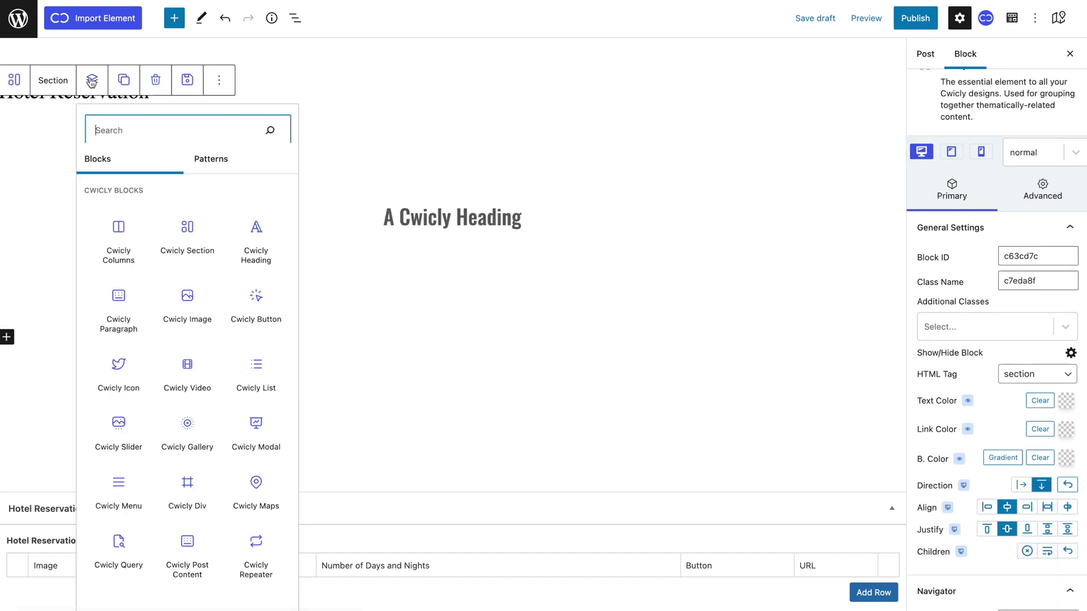
click(120, 310)
click(142, 278)
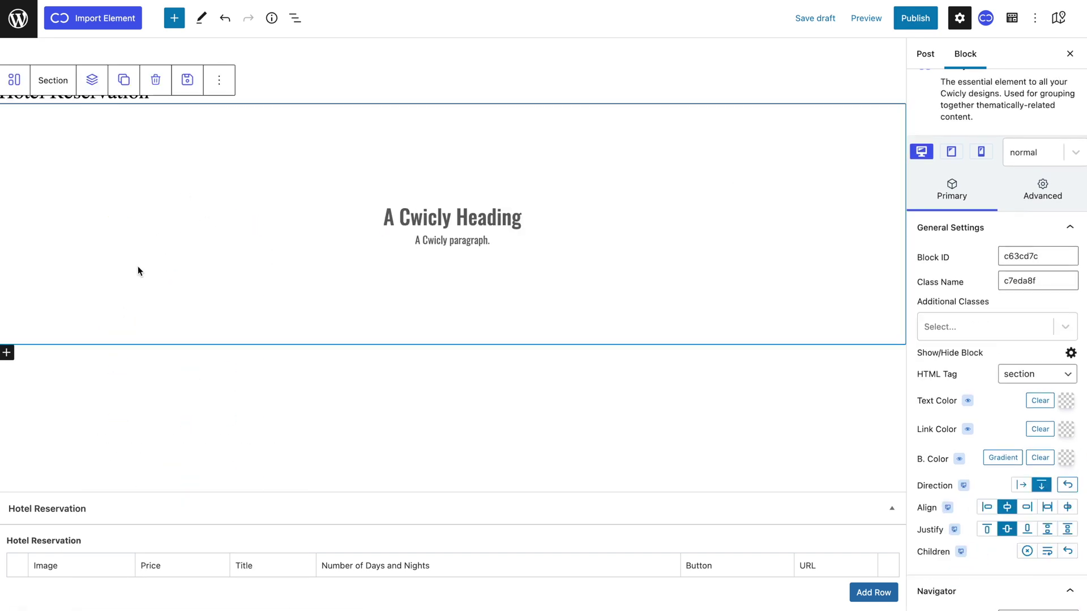
click(91, 85)
click(256, 564)
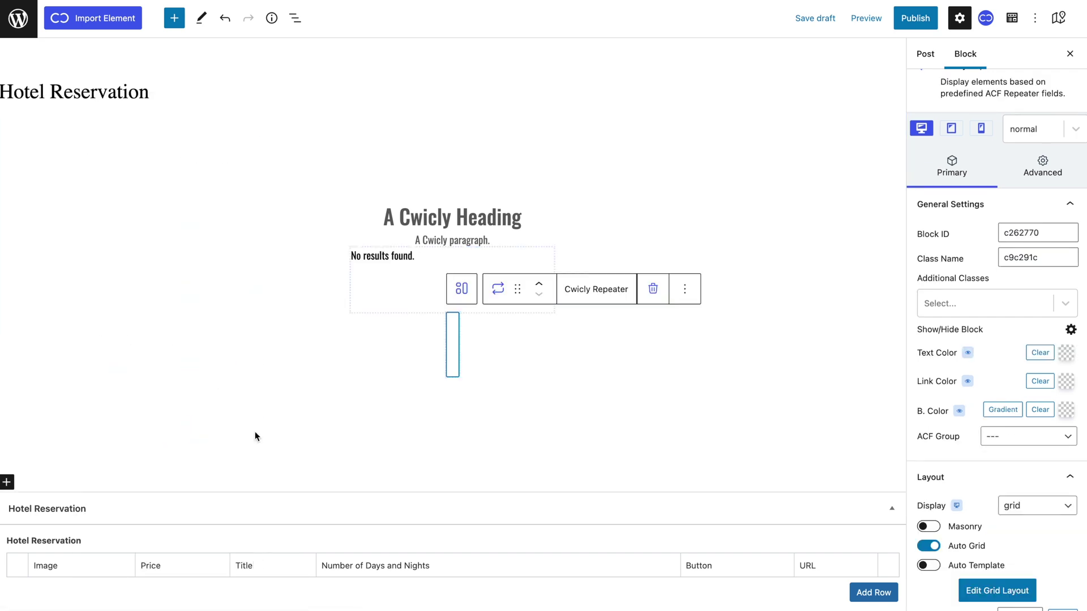
click(227, 330)
click(97, 80)
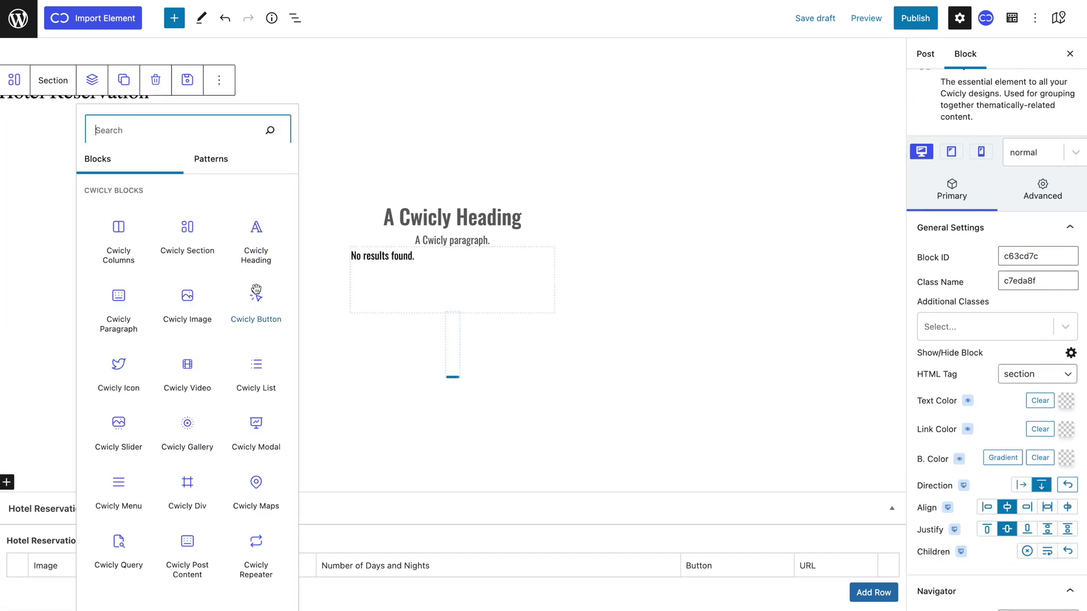
click(260, 302)
click(260, 304)
Enter 'Best Offers' as the heading text and colour it purple 5018C1
click(399, 222)
text(Best Offers)
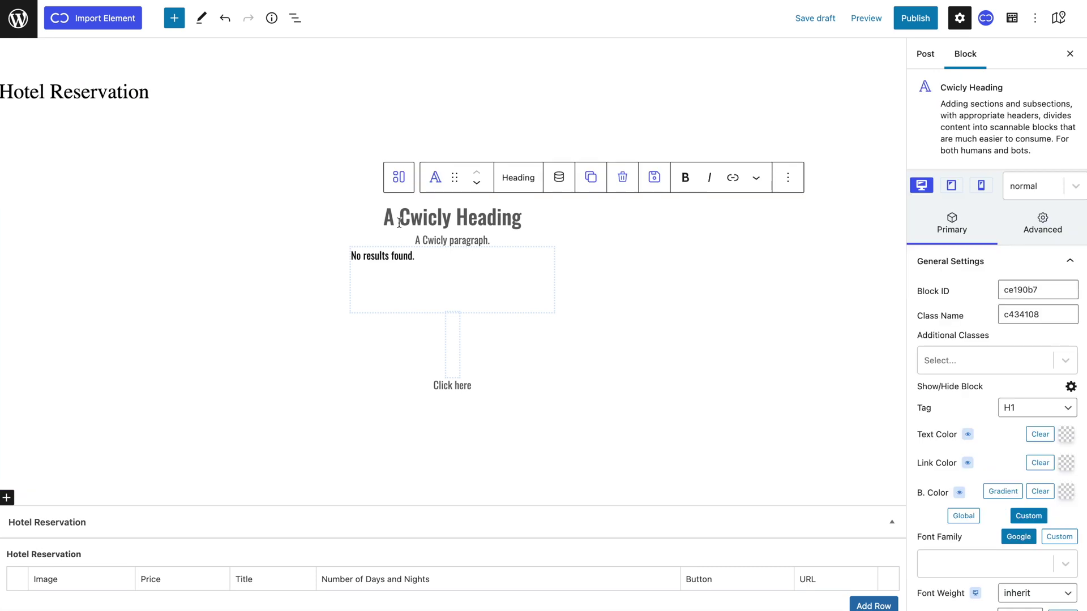
click(1066, 441)
click(968, 562)
key(ctrl+a)
text(5018C1)
click(973, 408)
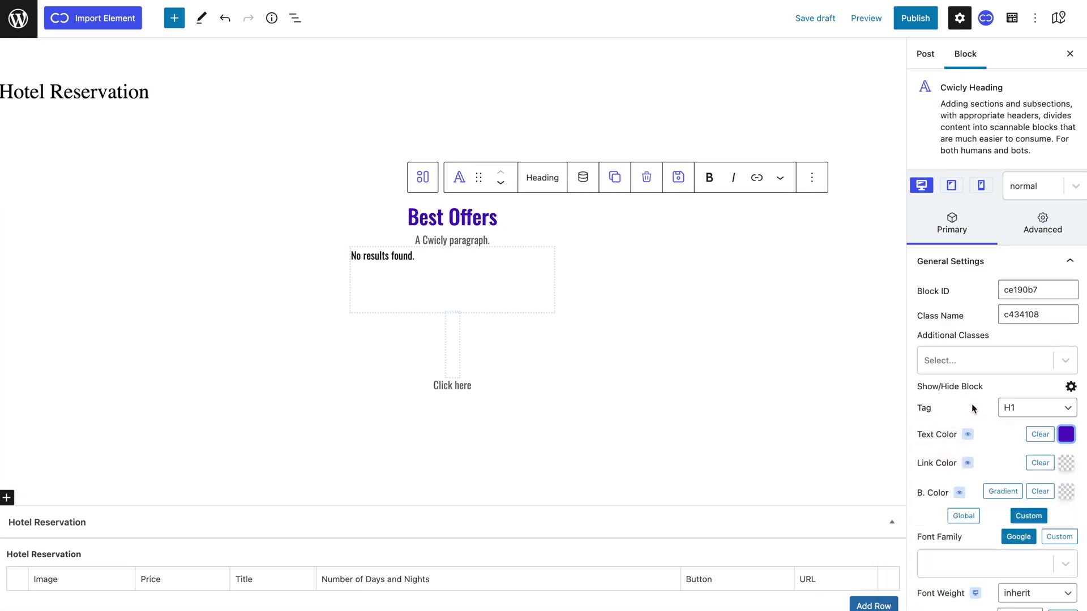
Give the heading weight 500, size 60, letter spacing 5, centred and uppercase
scroll(973, 408, down, 5)
click(1037, 443)
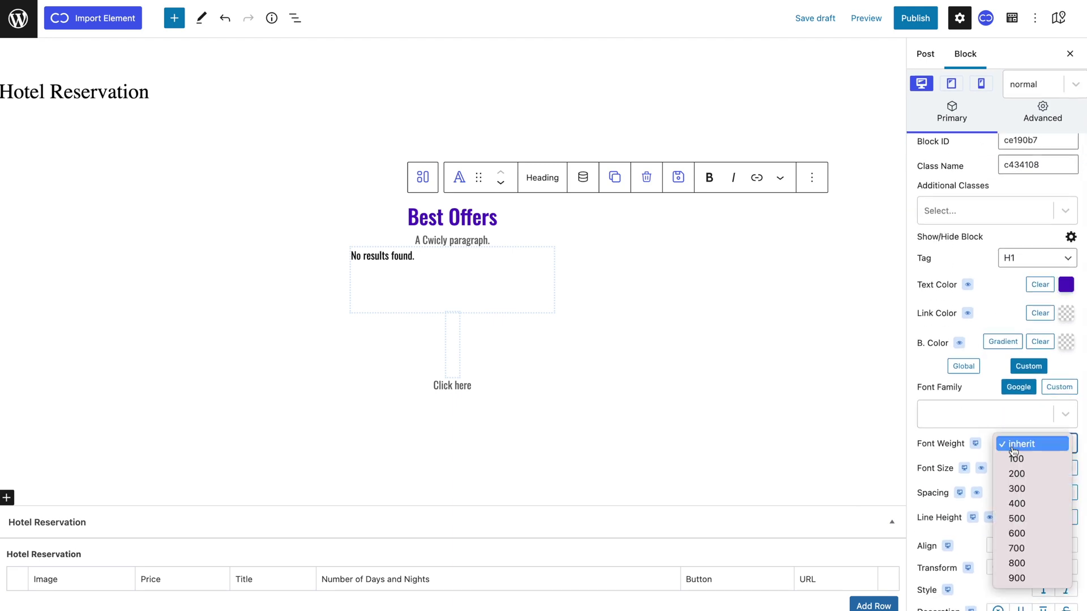
click(1013, 512)
click(1013, 468)
text(60)
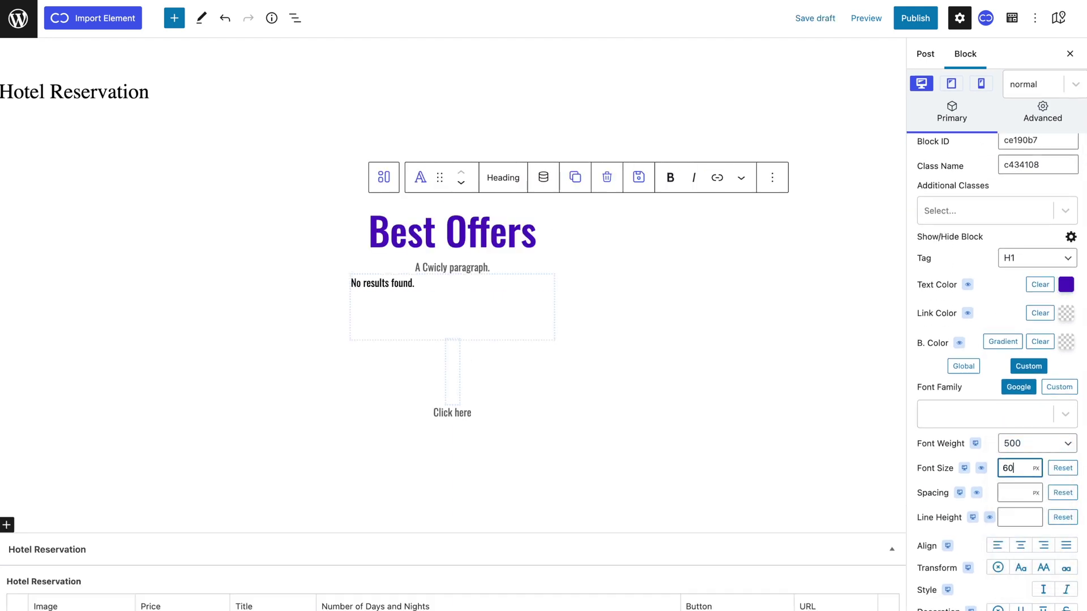
click(1011, 493)
text(5)
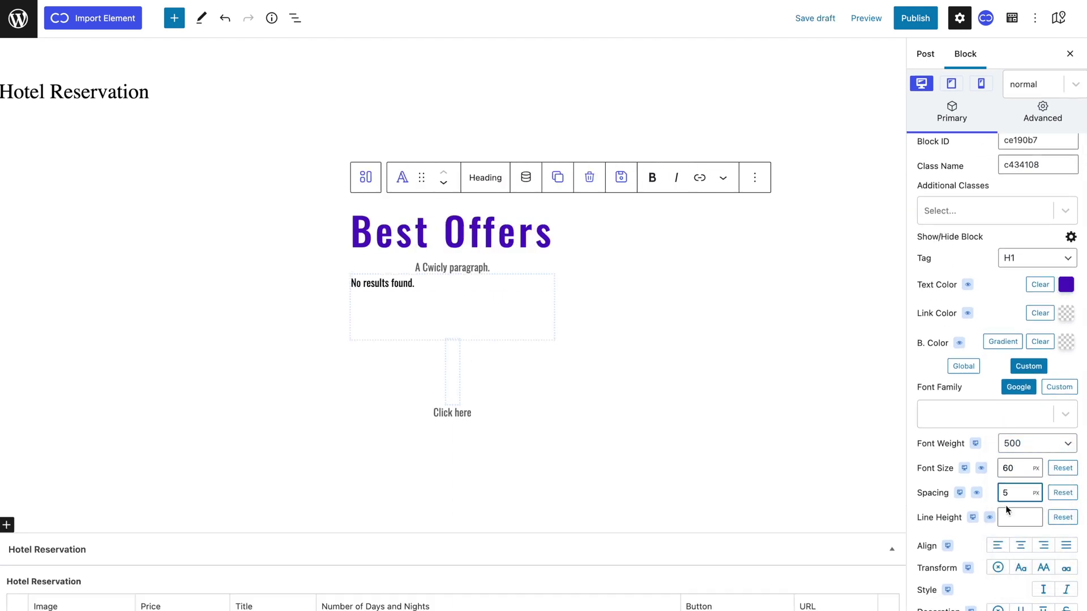
click(1016, 546)
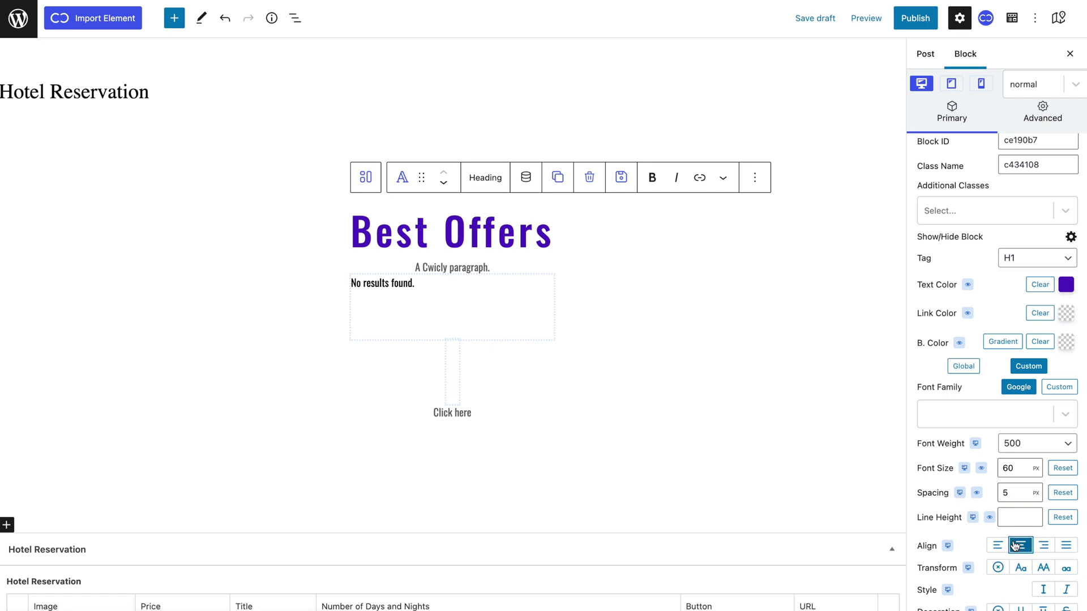
click(1043, 567)
Enter subtitle 'New adventures await you.' at weight 500, size 20, spacing 0,5, centred, capitalised
click(473, 265)
text(New adventures await you.)
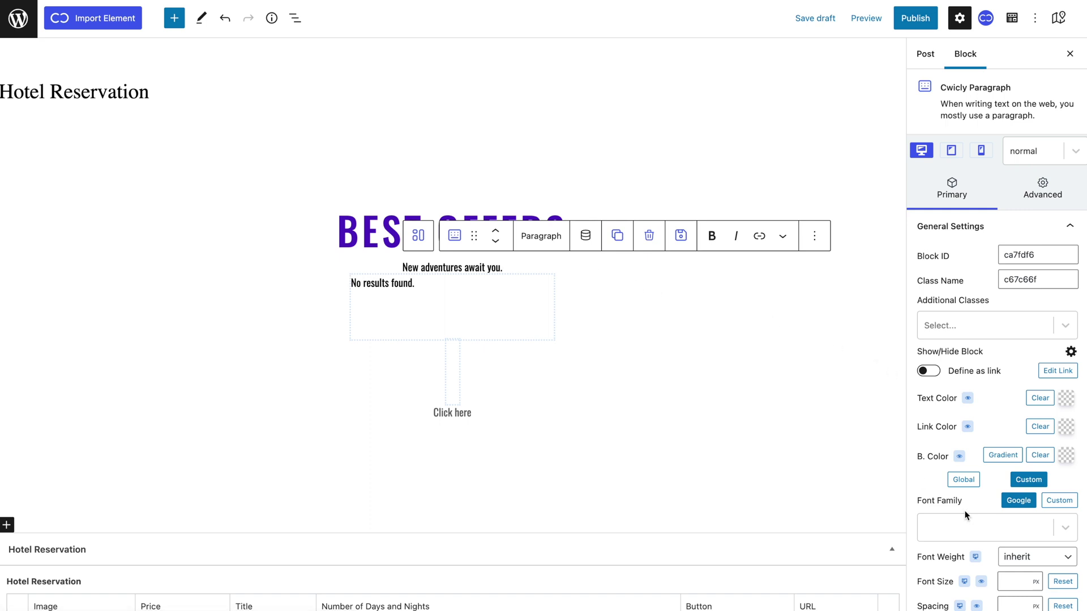
scroll(971, 518, down, 3)
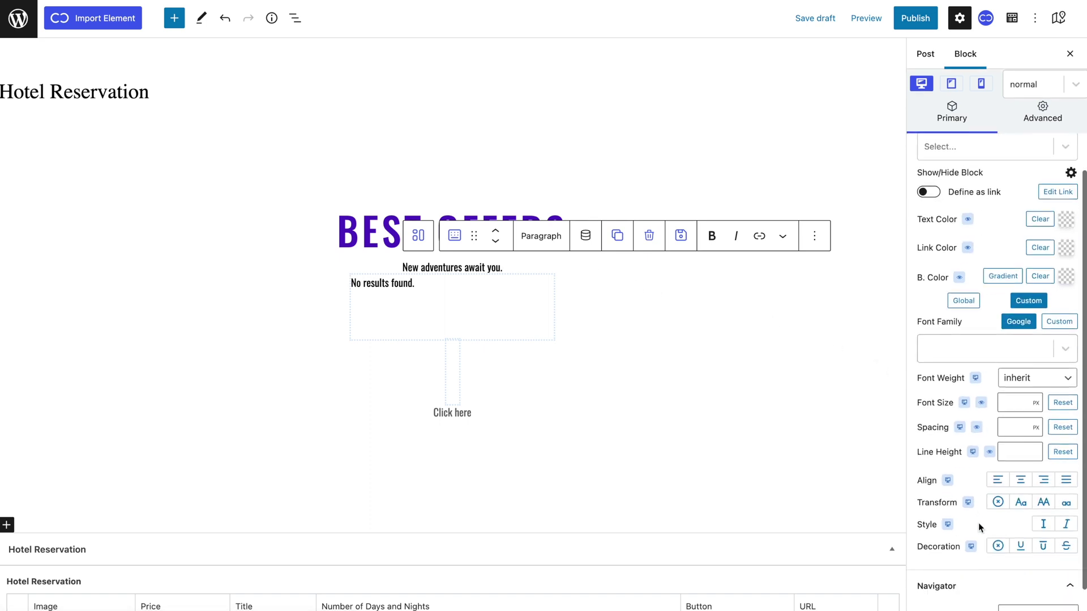
click(1019, 378)
click(1019, 452)
click(1013, 403)
text(20)
click(1011, 425)
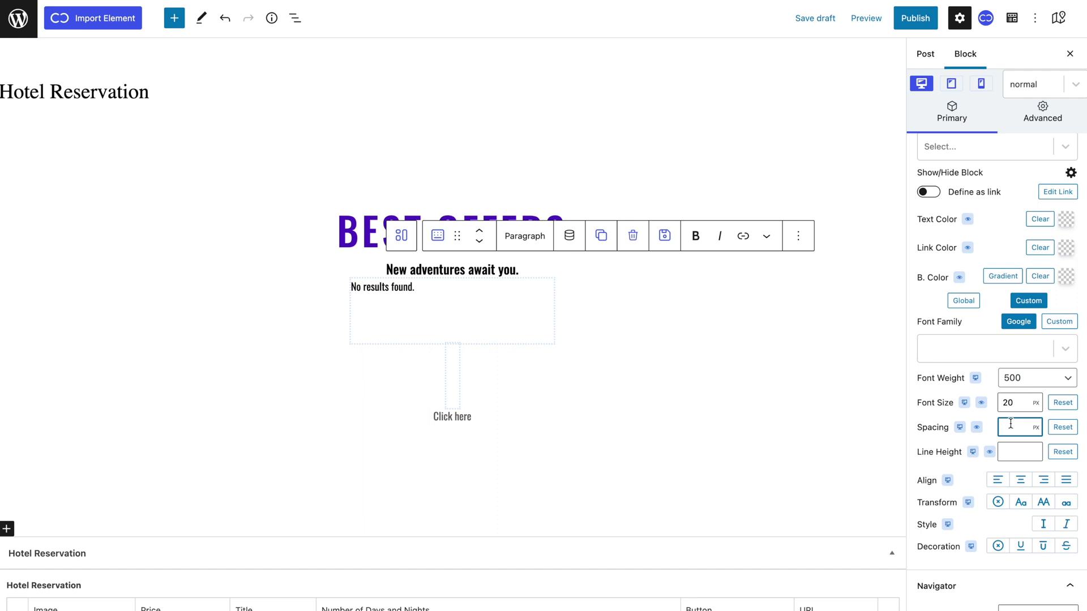
text(0,5)
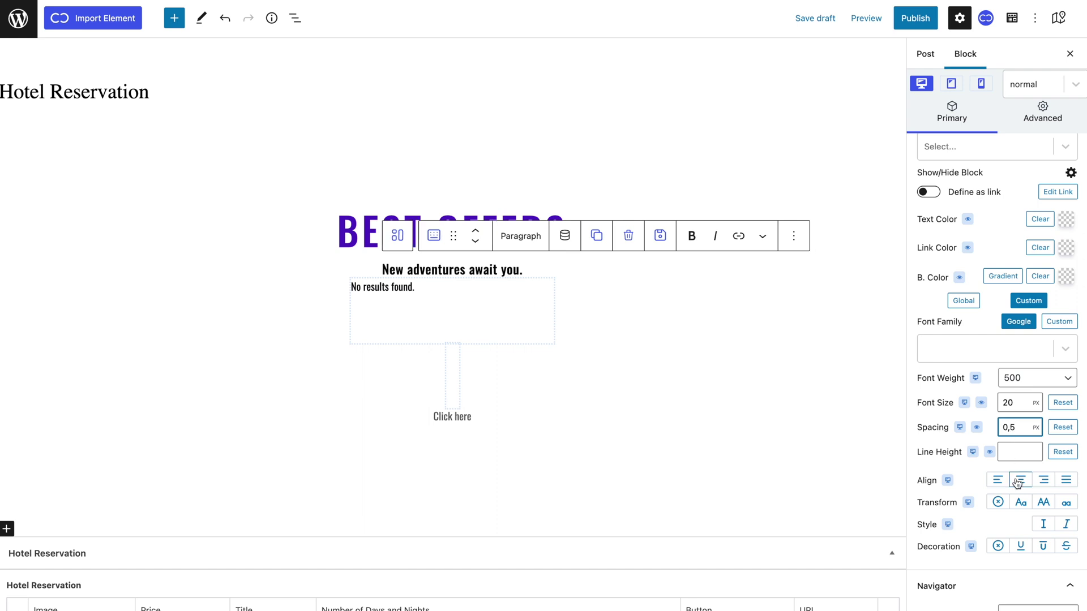
click(1021, 479)
click(1018, 503)
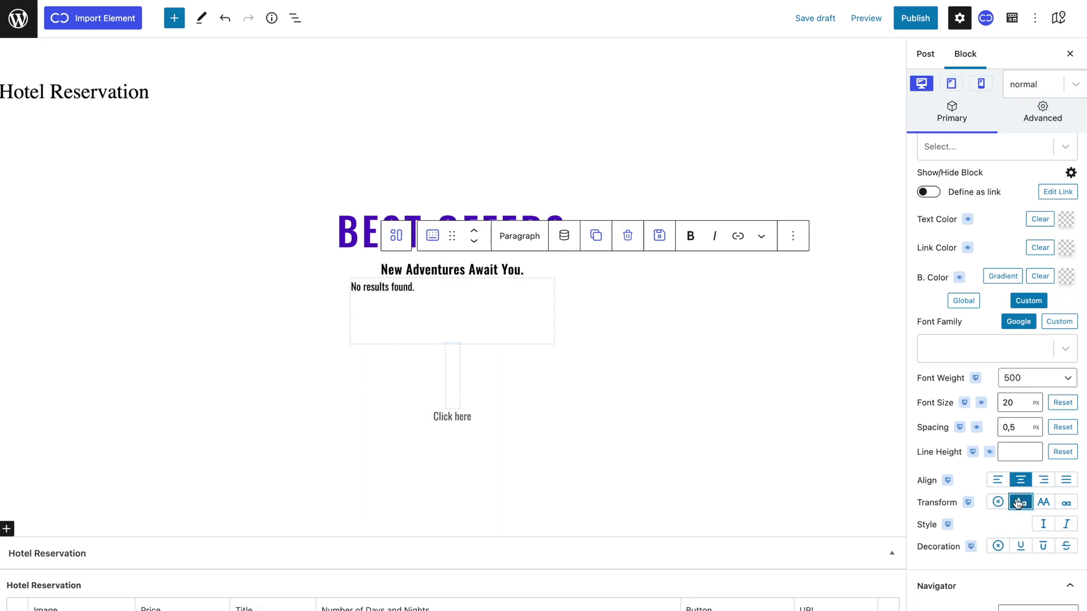
Unlink the subtitle's margins and set top margin 25 and bottom margin 45
click(1042, 125)
click(980, 286)
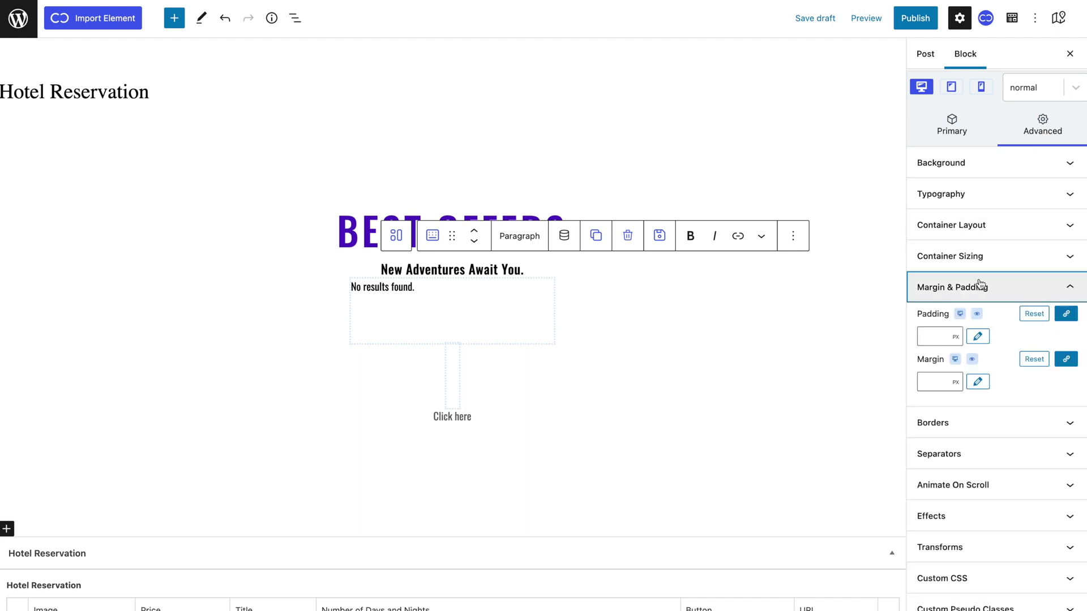
click(1066, 361)
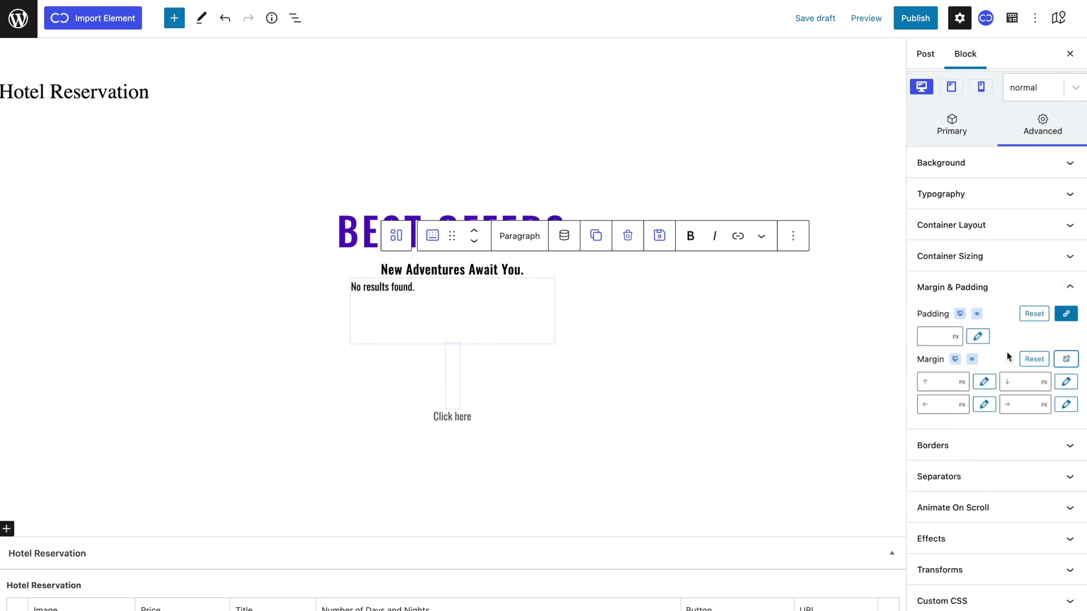
drag(940, 381, 942, 373)
drag(1013, 376, 1022, 359)
click(798, 414)
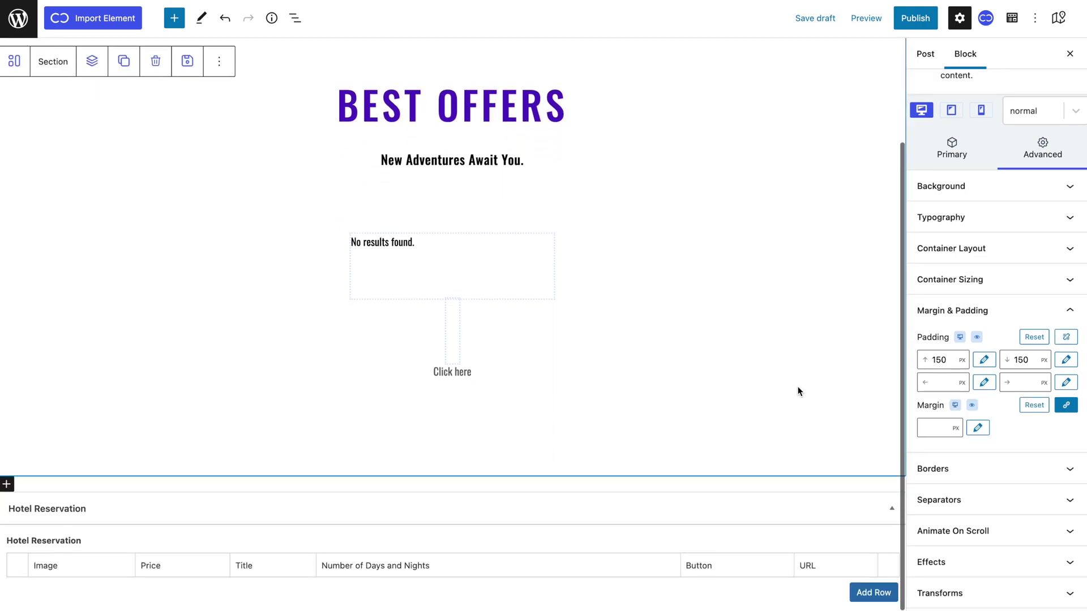
Fill repeater rows for Paris (700 $, 5 Days 4 Nights) and London (800 $, 7 Days 6 Nights) with 'Book Now'
click(157, 596)
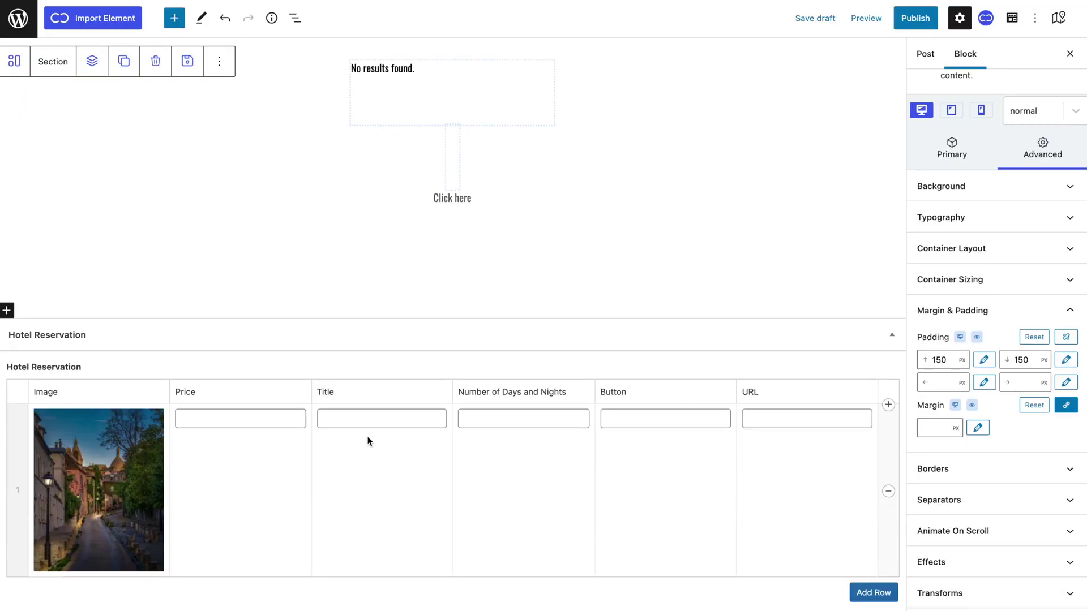
text(700 $)
key(Tab)
text(Paris)
key(Tab)
text(5 Days 4 Nights)
key(Tab)
text(Book Now)
click(873, 593)
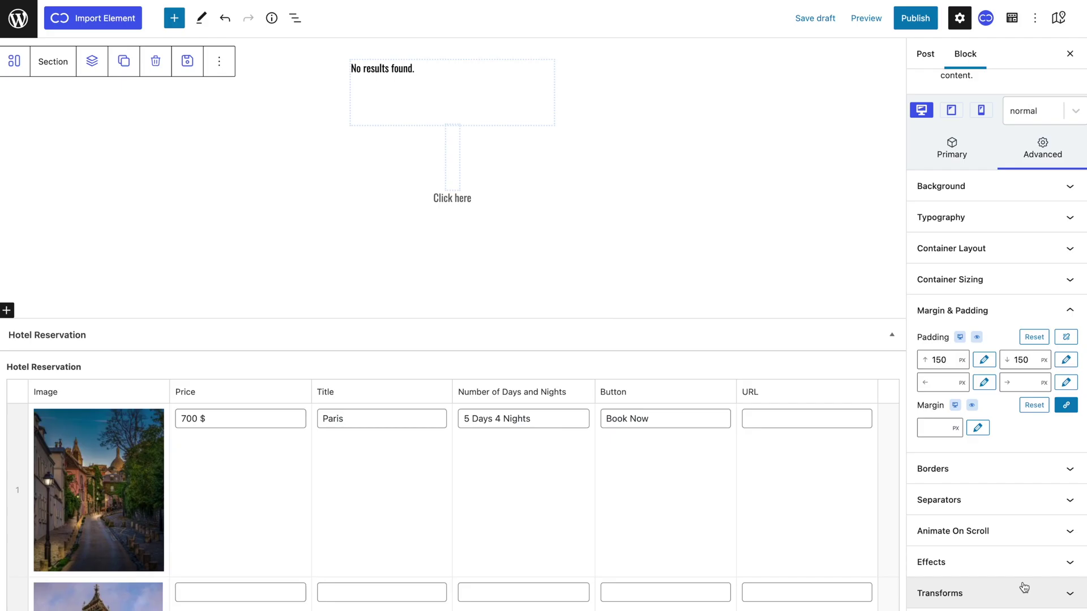
text(800 $)
key(Tab)
text(London)
Add rows for Tokyo (4 Days 3 Nights) and Rome (6 Days 5 Nights), each with 'Book Now'
key(Tab)
text(7 Days 6 Nights)
key(Tab)
text(Book Now)
click(873, 593)
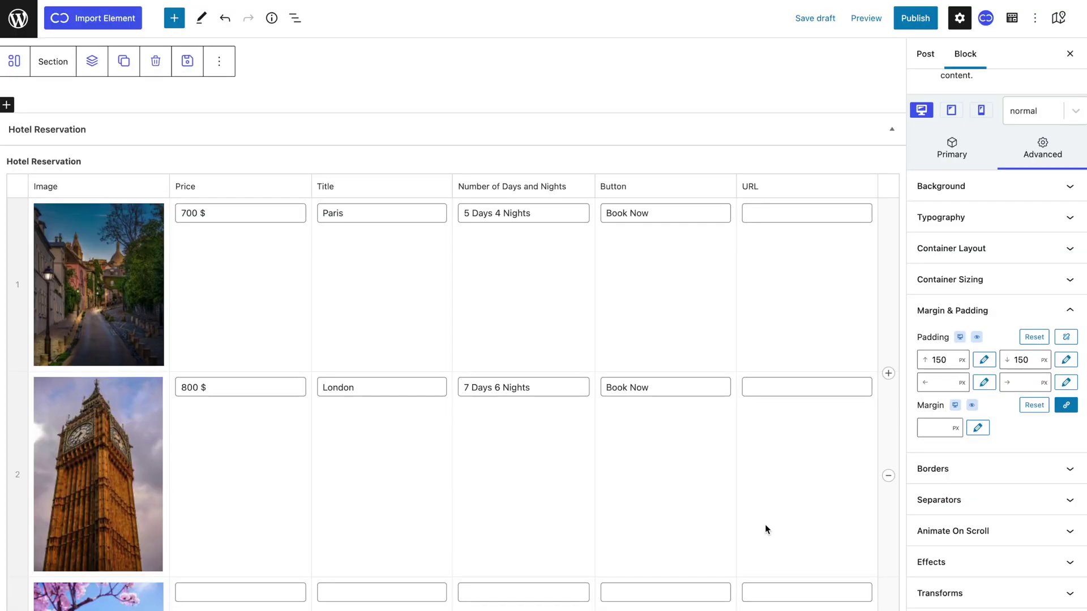
click(342, 388)
text(Tokyo)
key(Tab)
text(4 Days 3 Nights)
key(Tab)
text(Book Now)
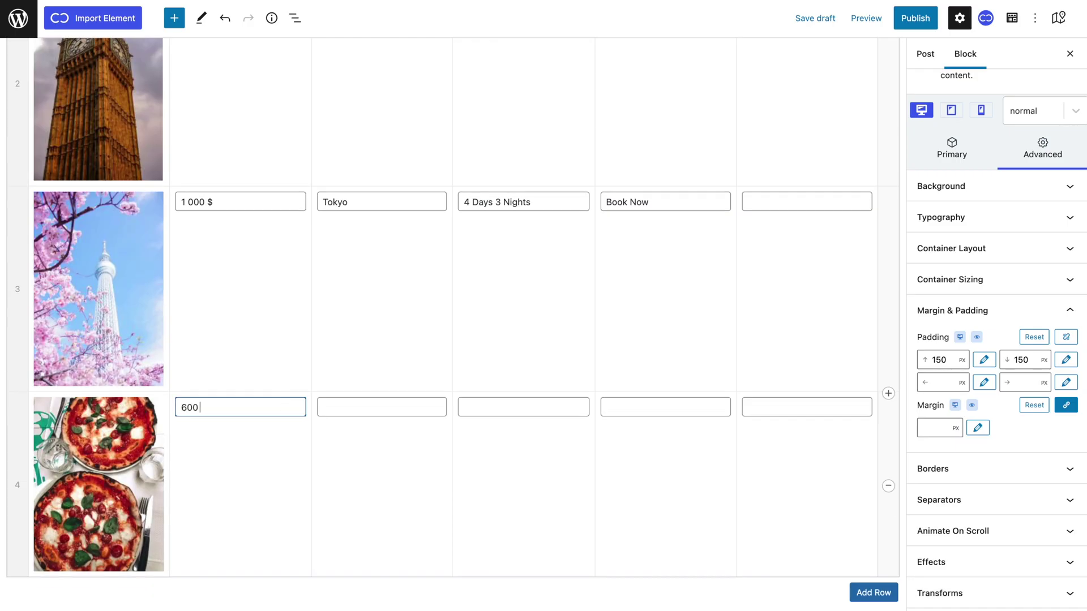
key(Tab)
text(Rome)
key(Tab)
text(6 Days 5 Nights)
key(Tab)
text(Book Now)
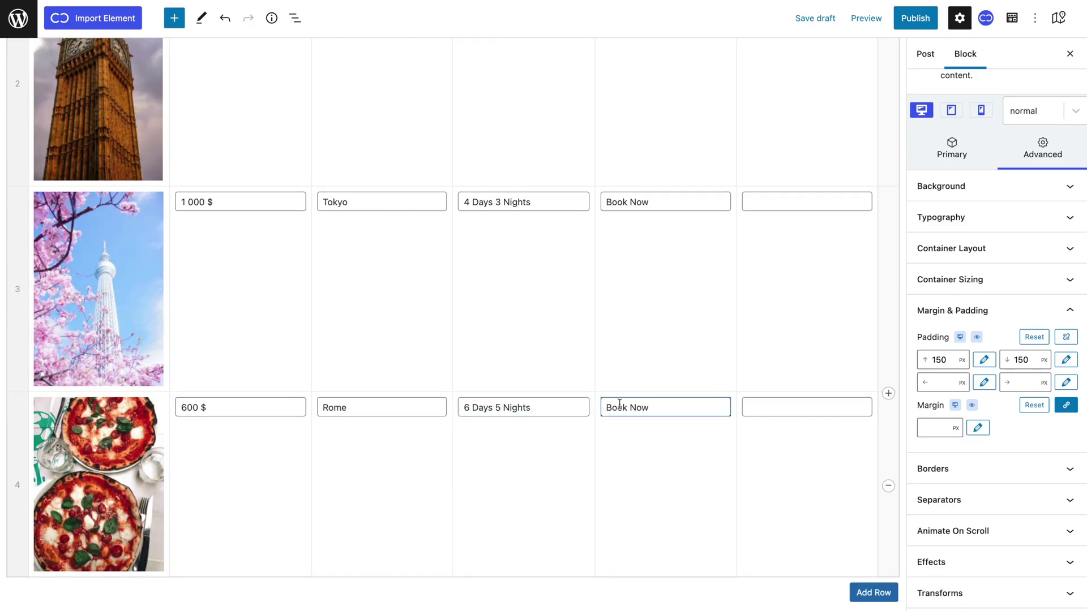
Publish the Hotel Reservation post and reload the editor
click(915, 18)
click(954, 19)
click(1066, 18)
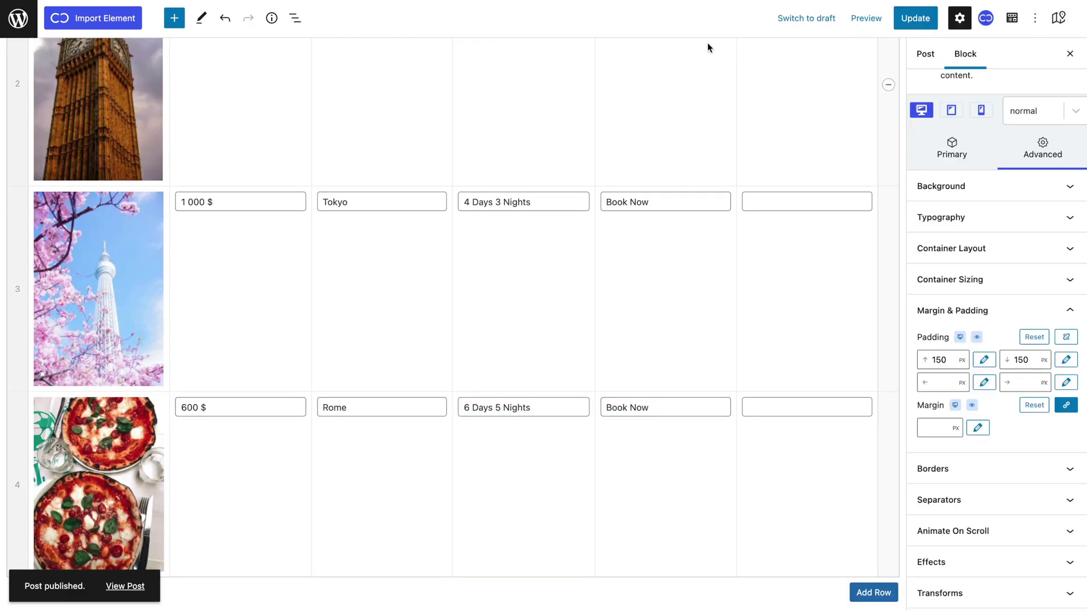
key(super+r)
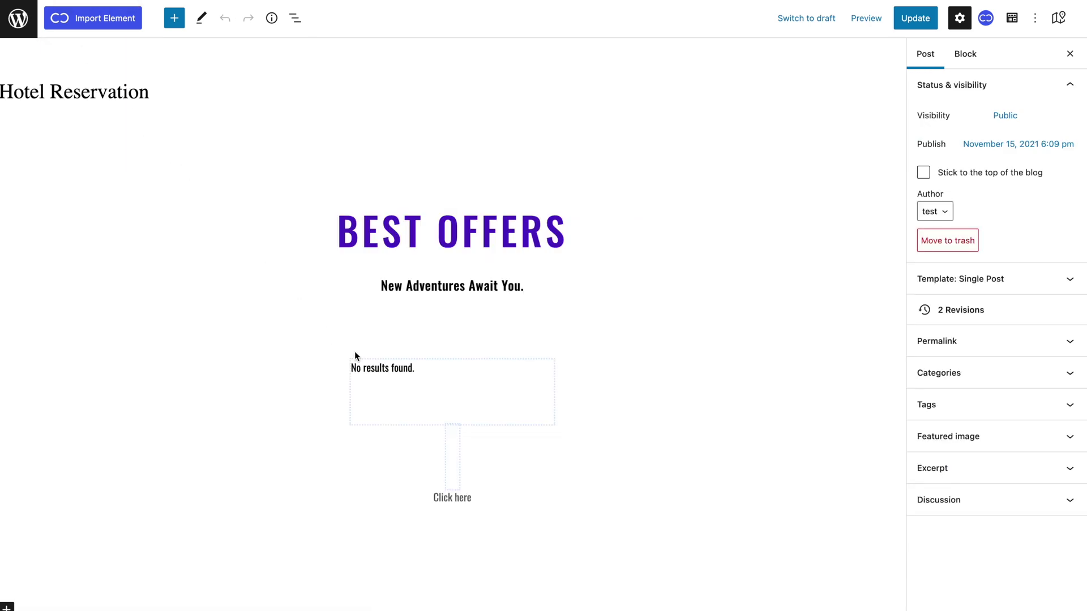
Give the Cwicly Repeater 4 columns with 45 px row and column gaps
click(376, 373)
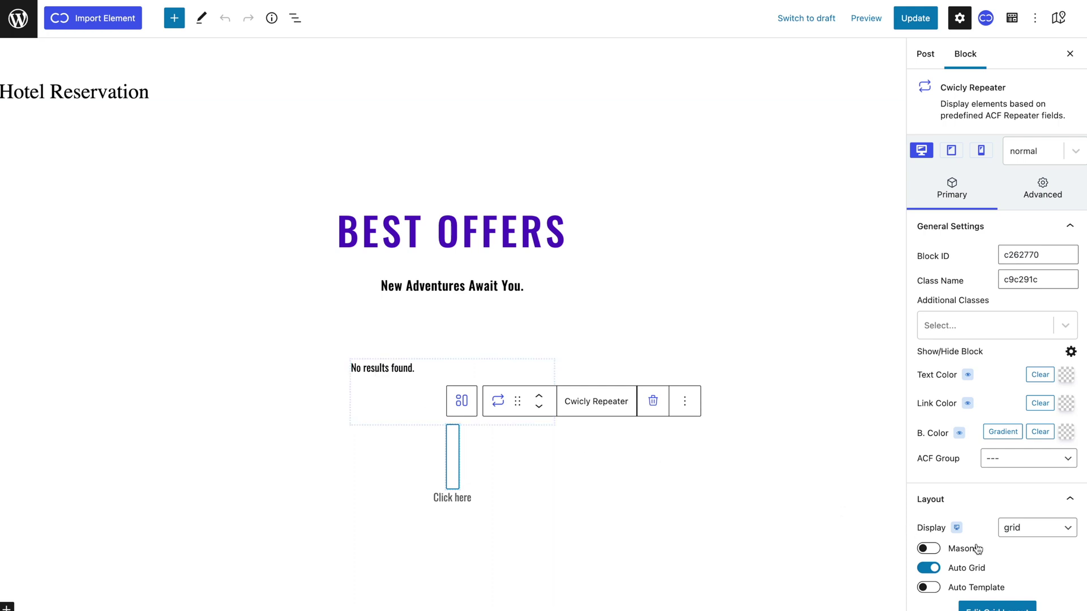
scroll(978, 549, down, 5)
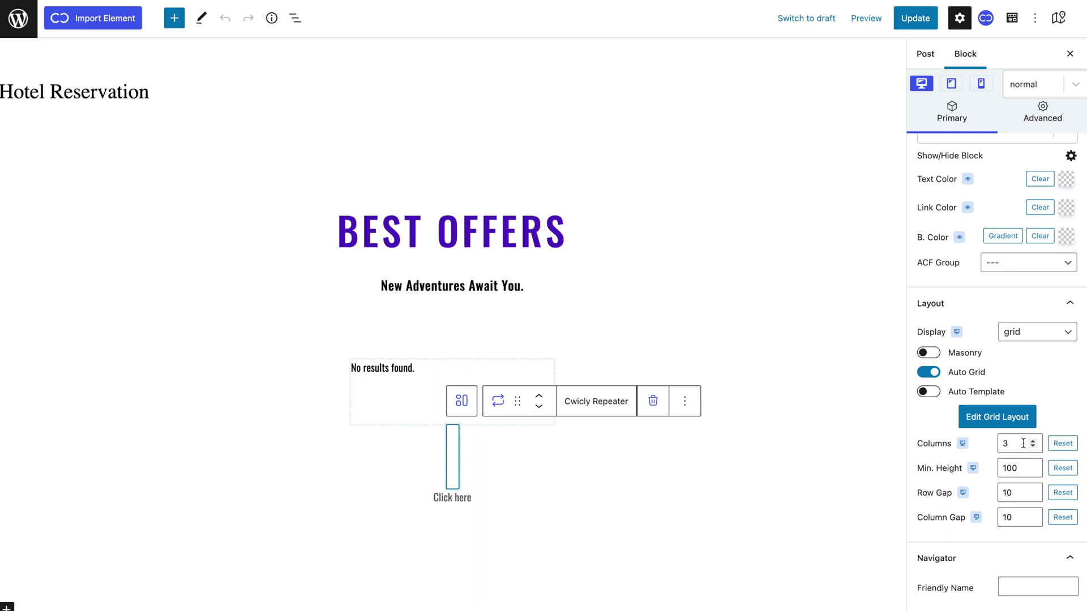
click(1033, 441)
double_click(1004, 492)
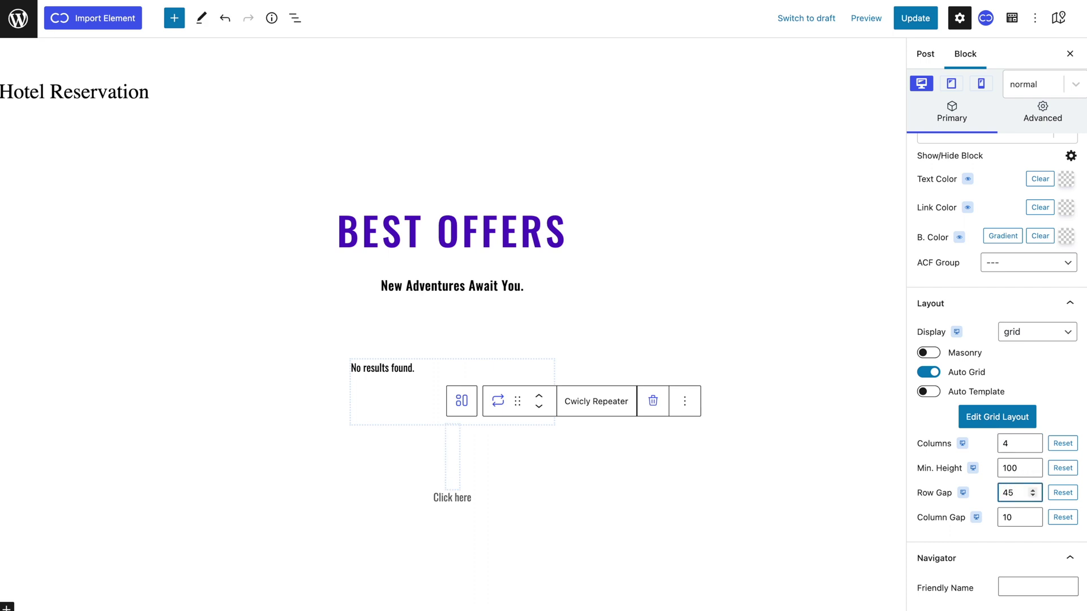
double_click(1003, 517)
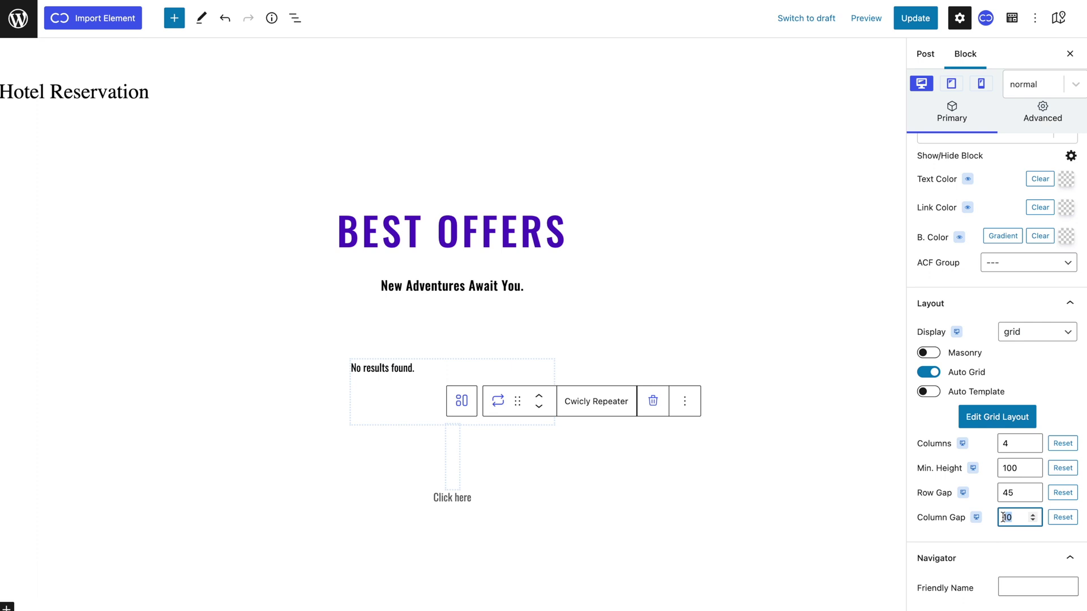
text(45)
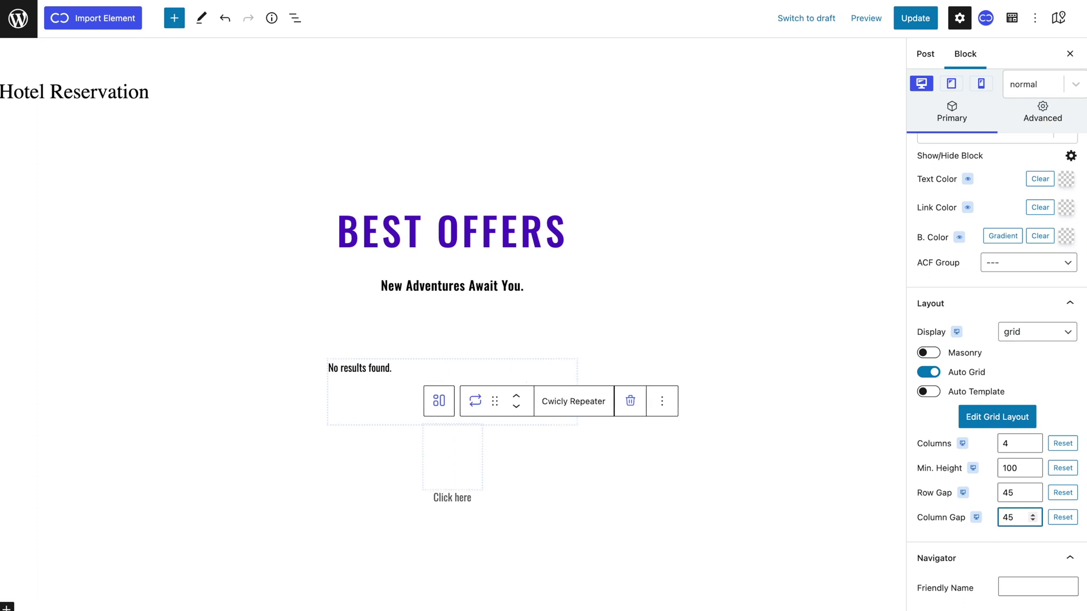
Add a fourth fraction cell to the repeater's grid layout
click(997, 419)
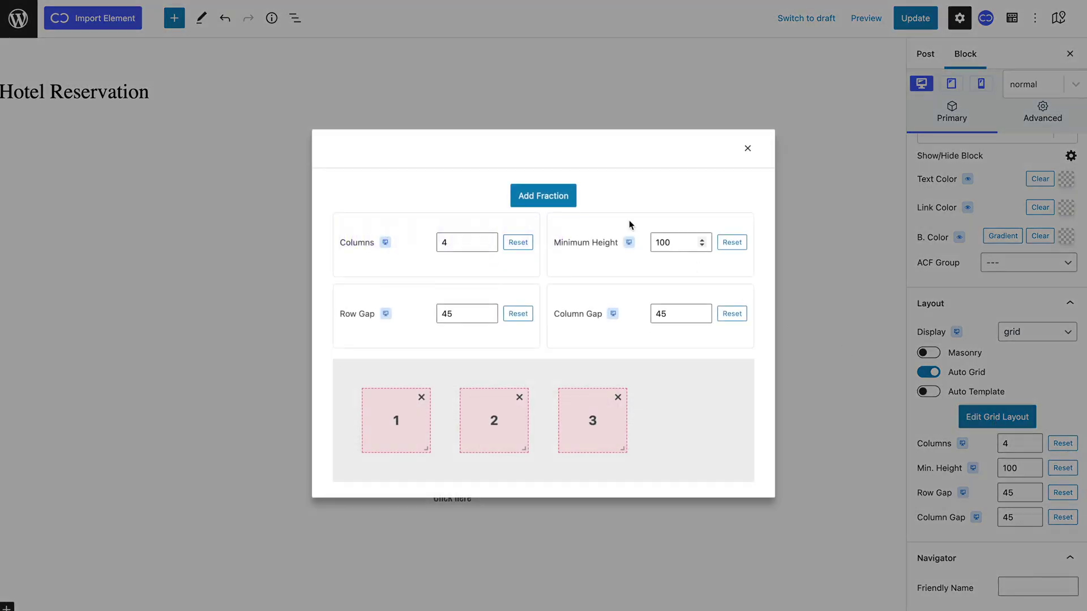
click(565, 192)
click(745, 147)
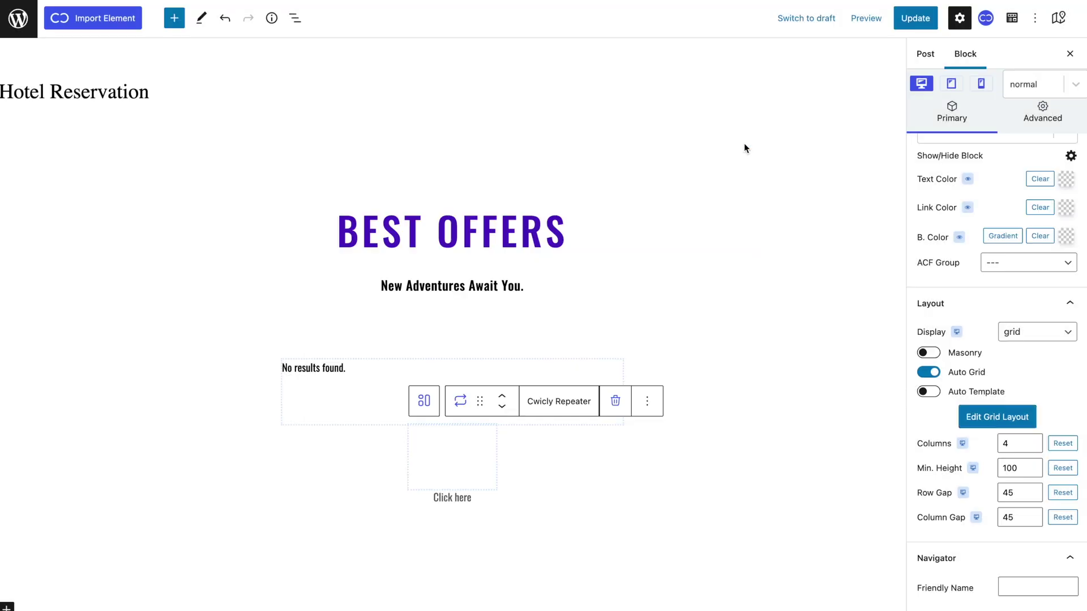
Set the repeater's width to 100%
click(1035, 116)
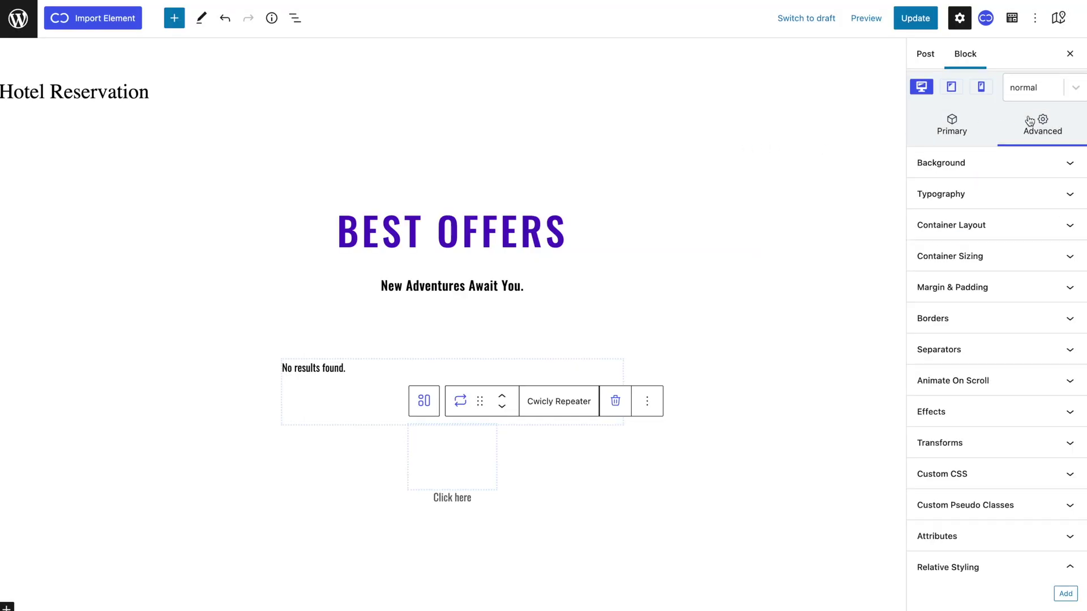
click(1000, 256)
click(1013, 433)
text(100)
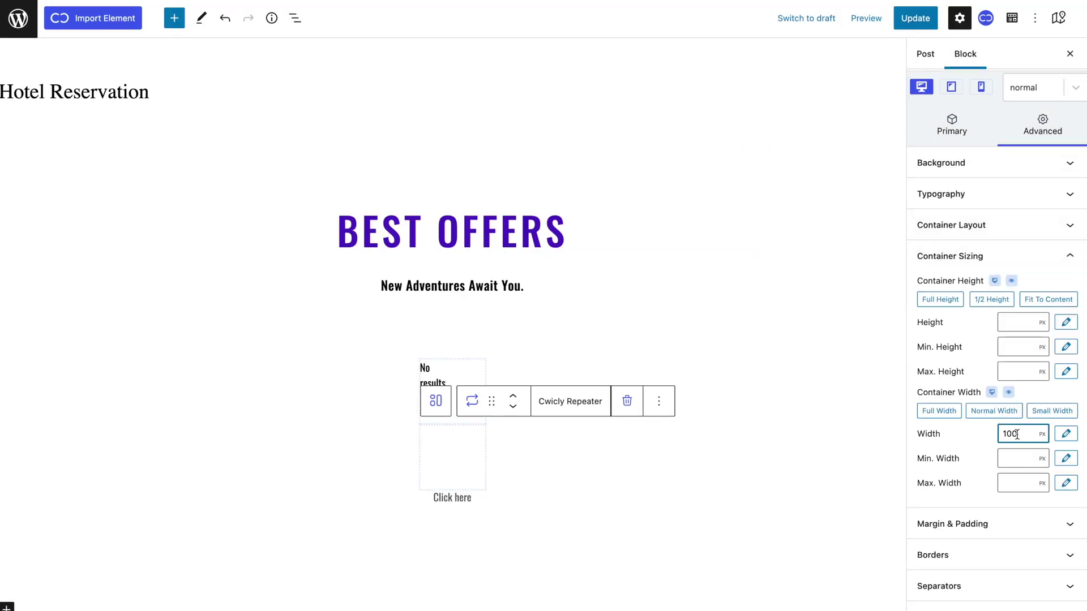
click(1042, 434)
click(1042, 446)
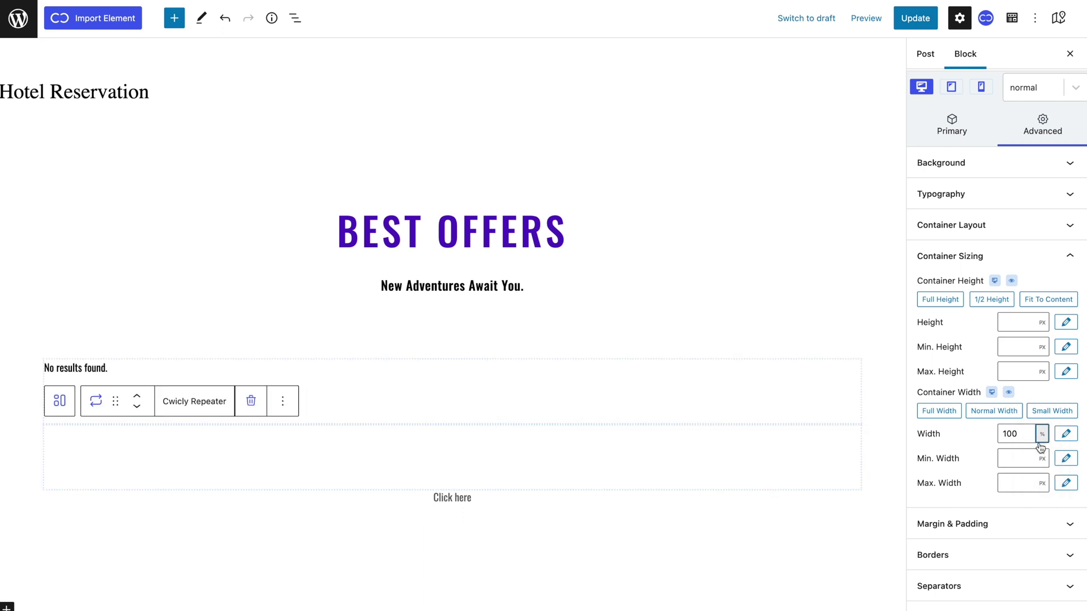
Bind the repeater to the Hotel Reservation ACF group and its hotel_reservation field
click(963, 135)
click(1012, 394)
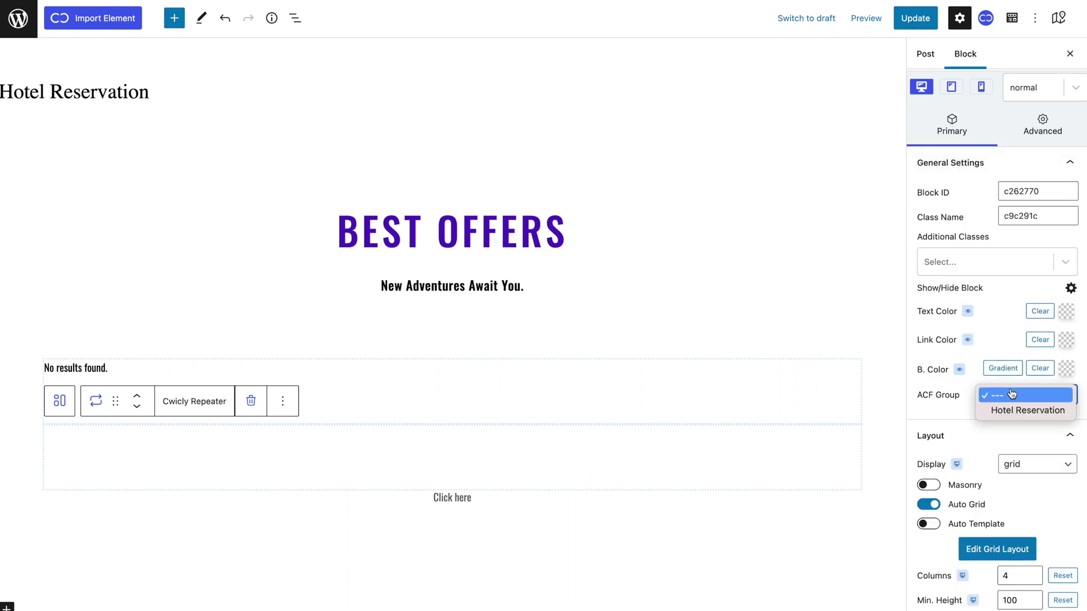
click(1013, 410)
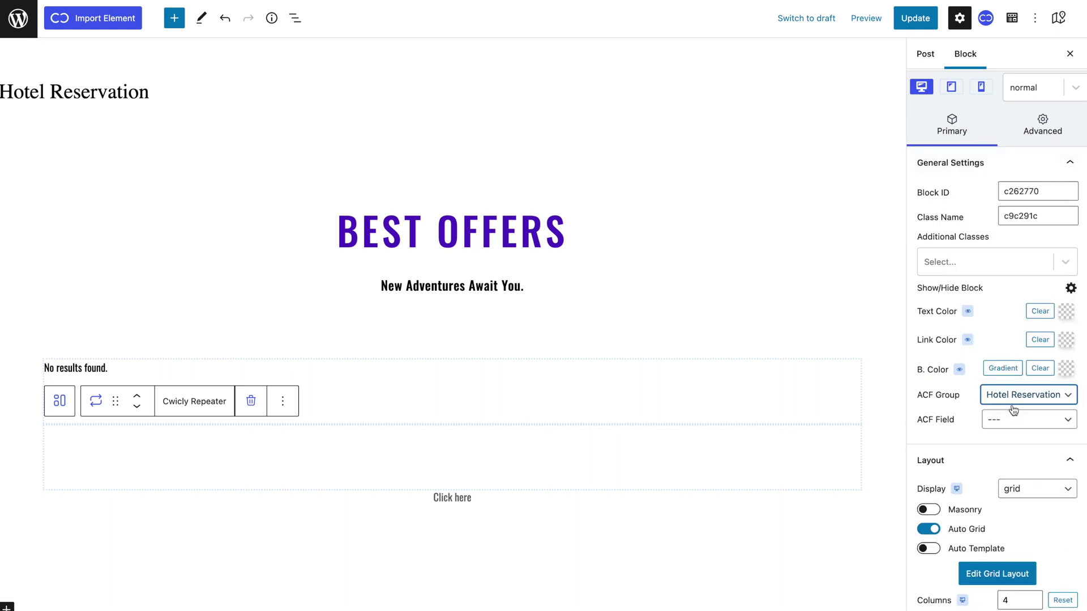
click(1011, 420)
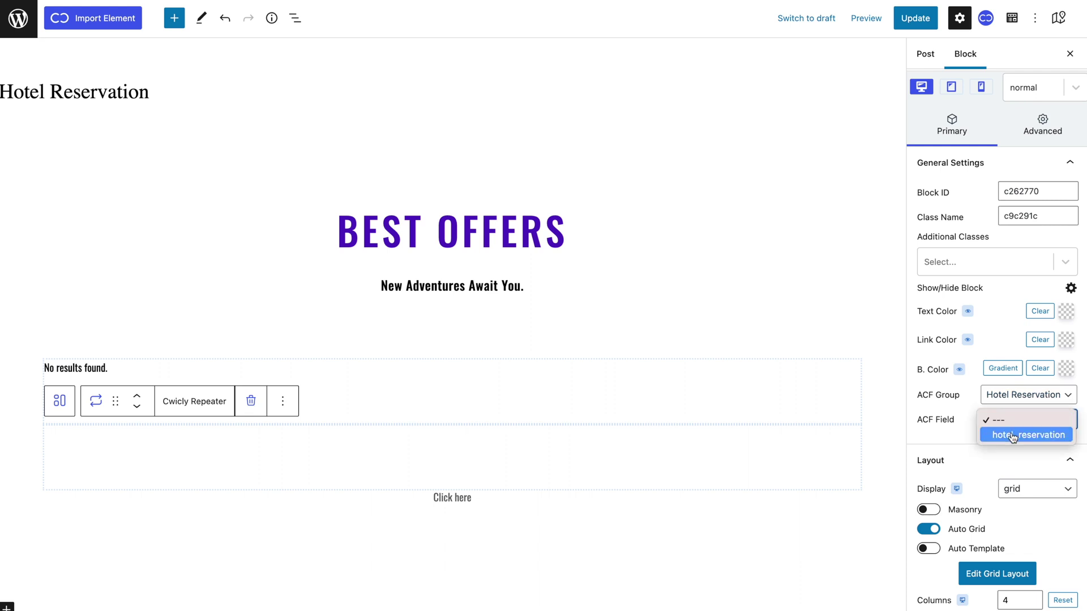
click(1012, 435)
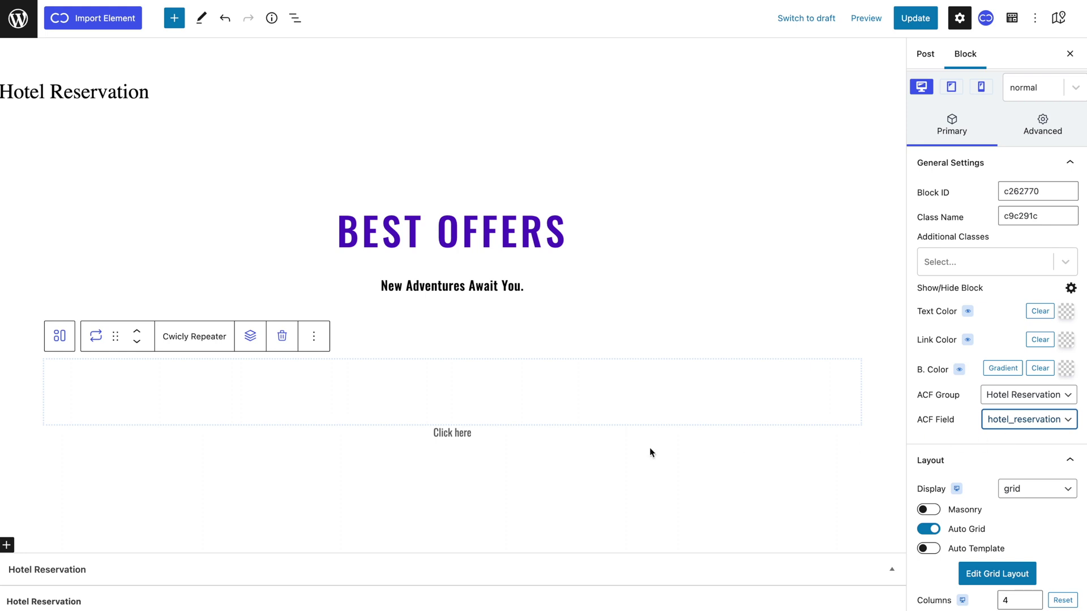
Insert a Cwicly Div in the repeater with column direction and centred align and justify
click(256, 345)
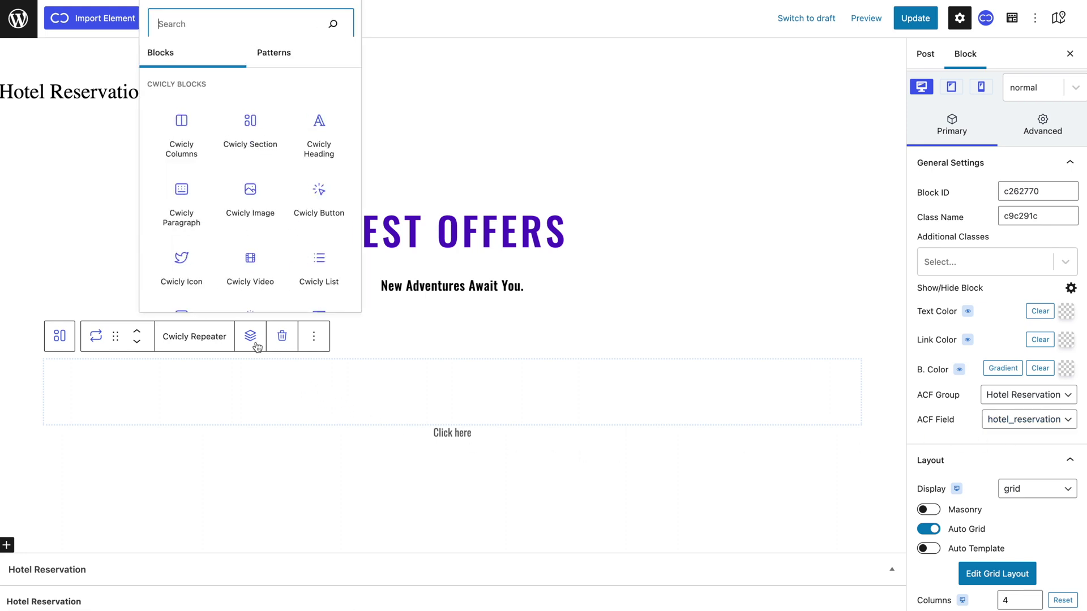
scroll(249, 258, down, 5)
click(250, 258)
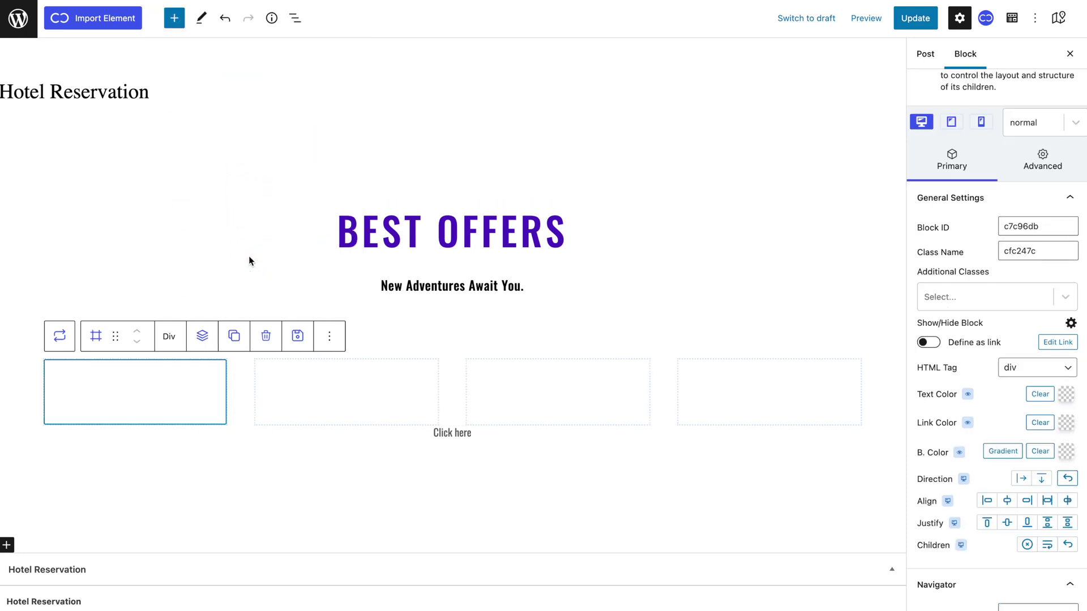
click(1041, 479)
click(1007, 500)
click(1007, 523)
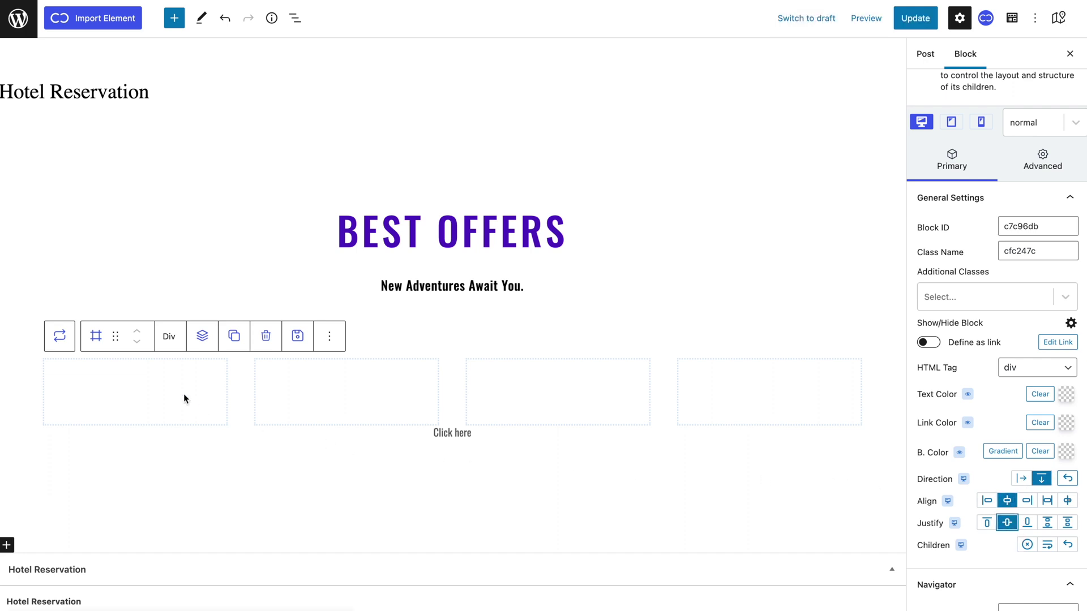
Add a nested Div inside it containing a Cwicly Paragraph
click(203, 339)
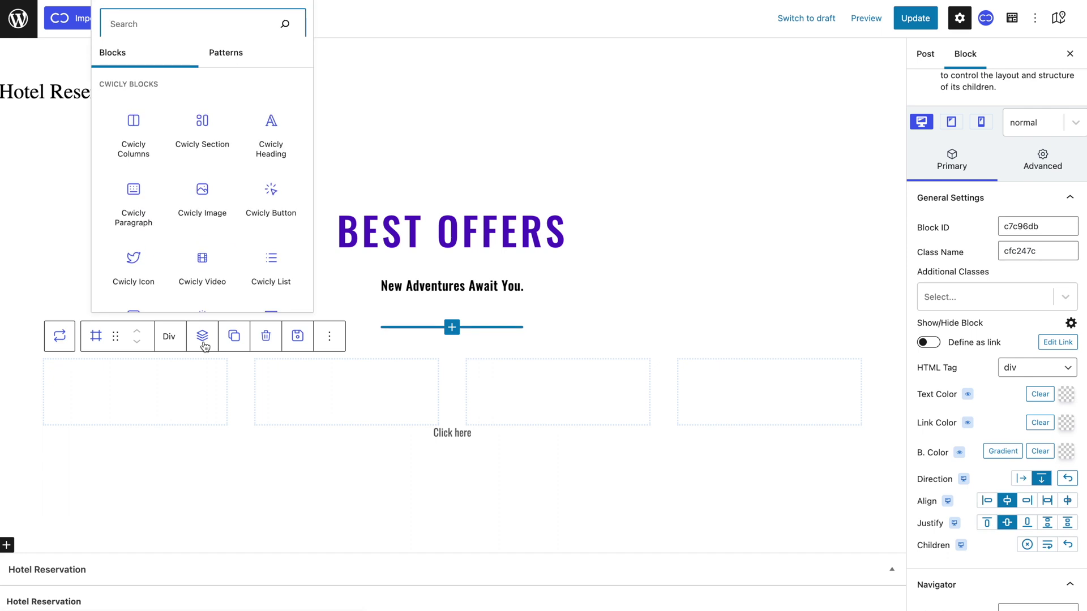
scroll(202, 263, down, 3)
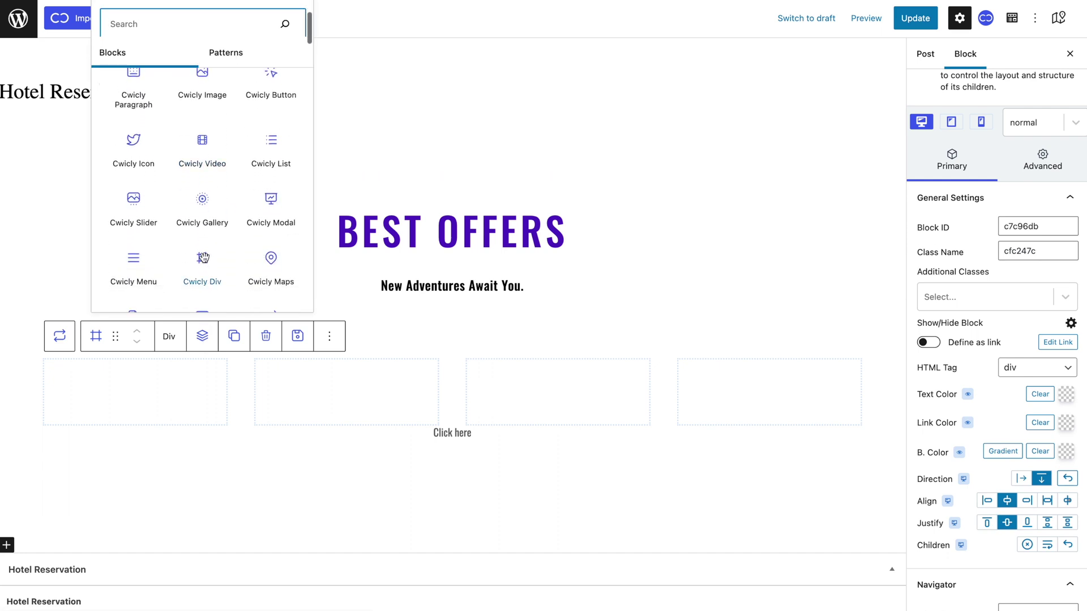
click(203, 258)
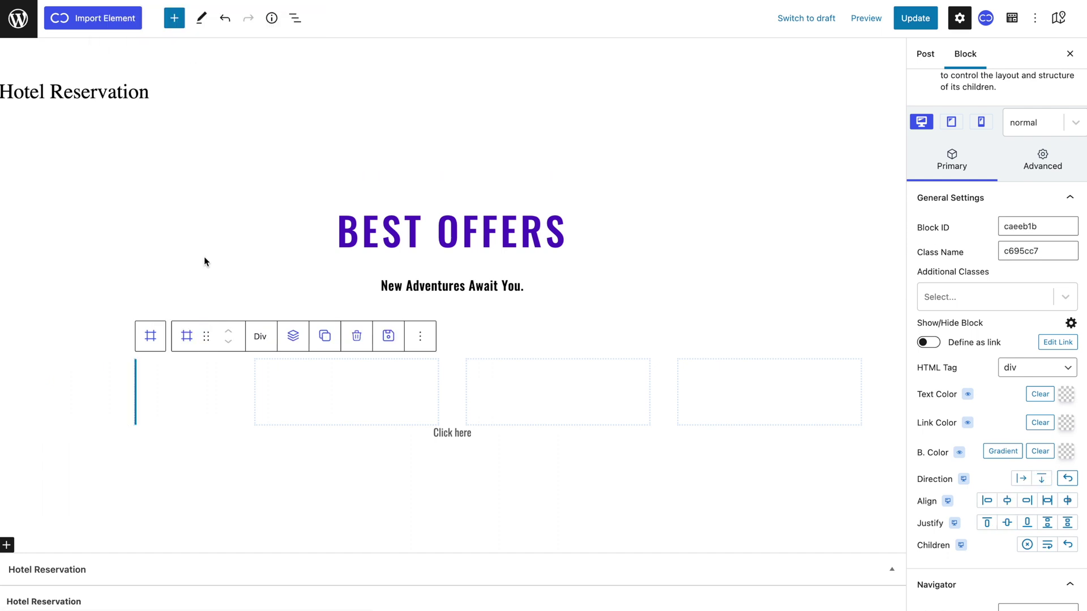
click(293, 337)
click(227, 221)
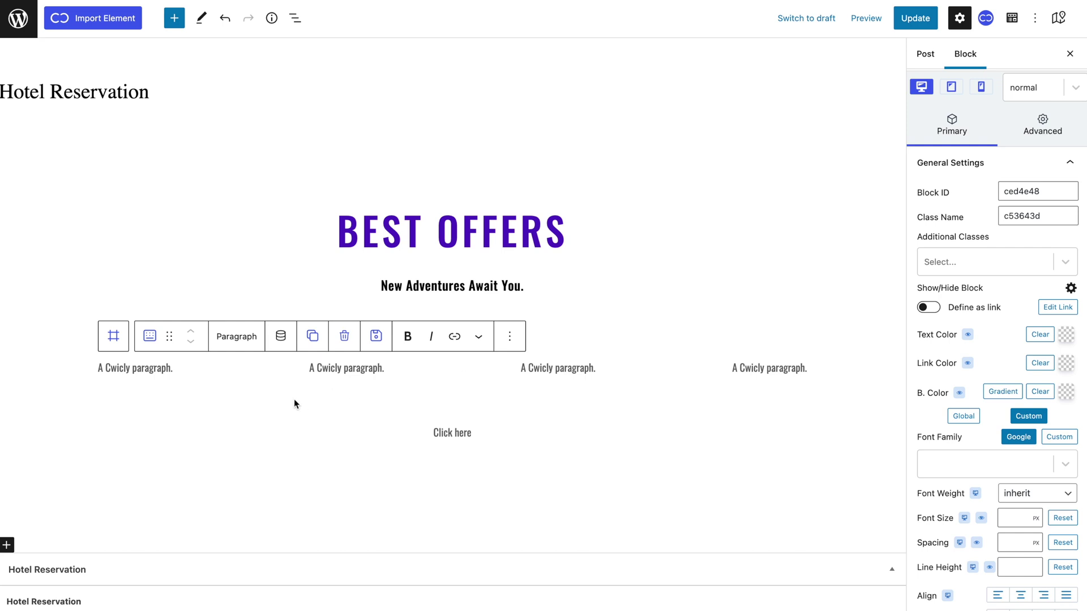
Set the paragraph's parent div to column direction, align end, justify start
click(116, 340)
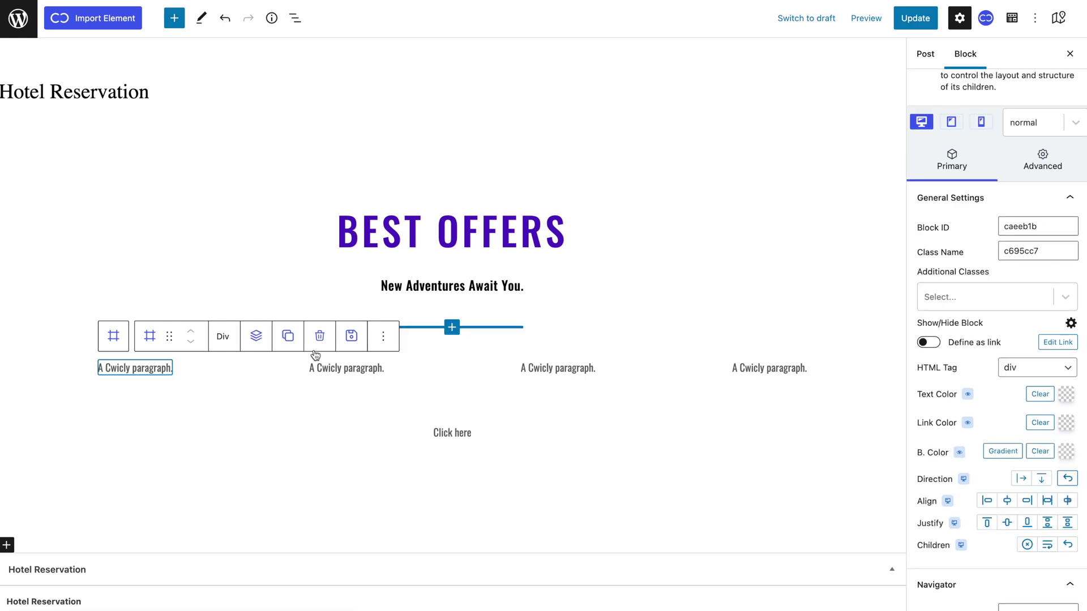
click(1036, 483)
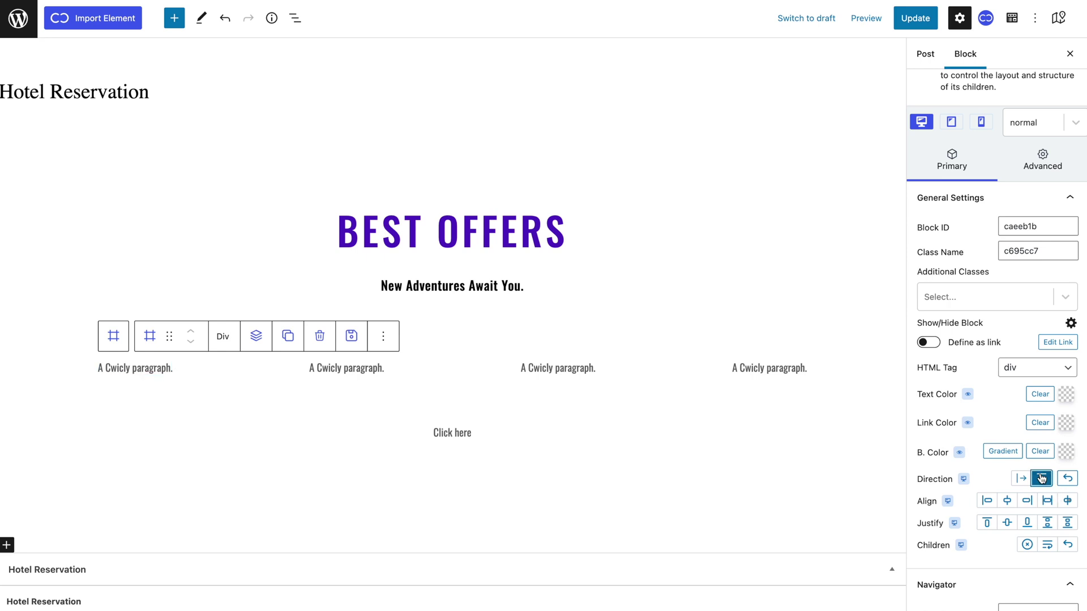
click(1027, 500)
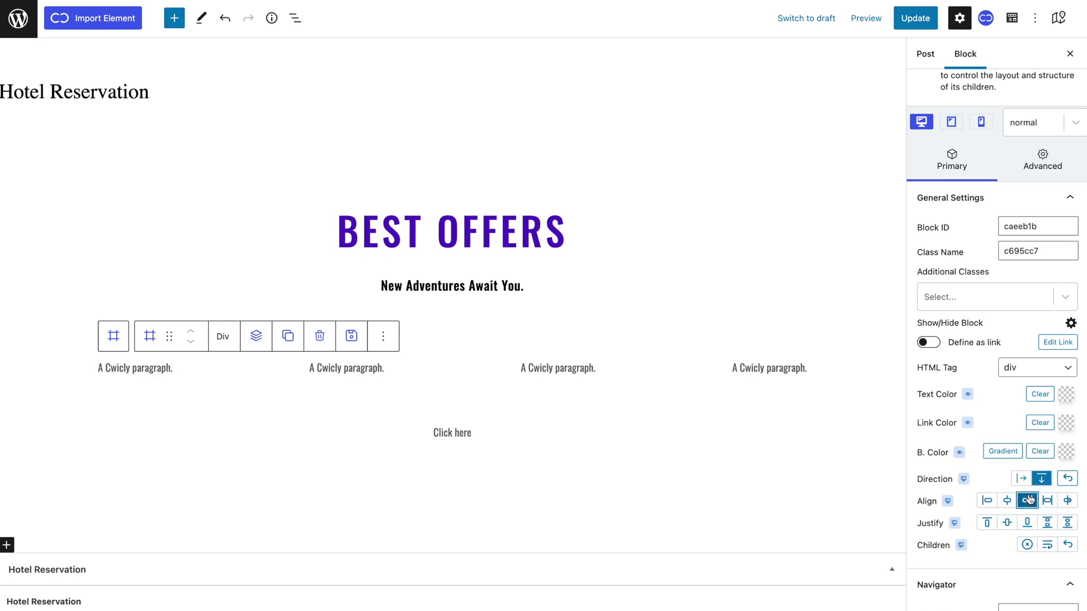
click(989, 523)
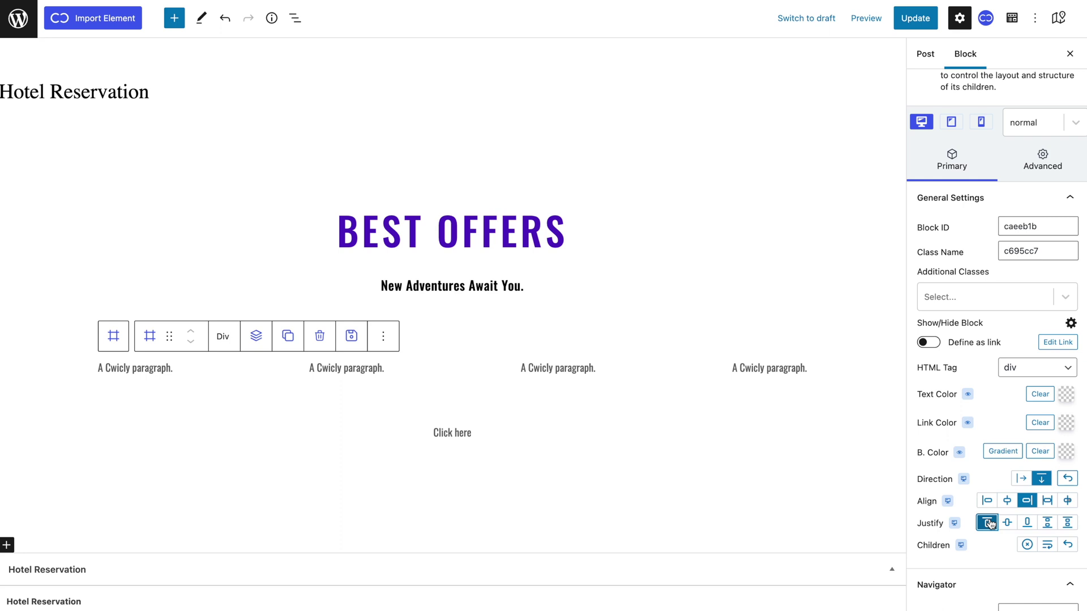
Give the inner div a dynamic image background sourced from the Repeater
click(1044, 171)
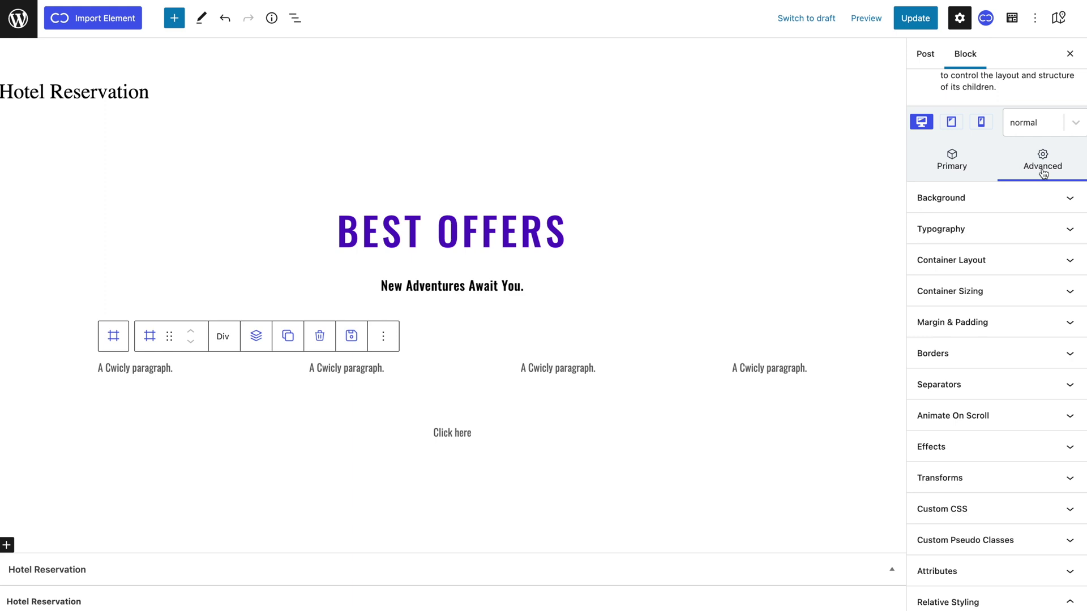
click(1013, 199)
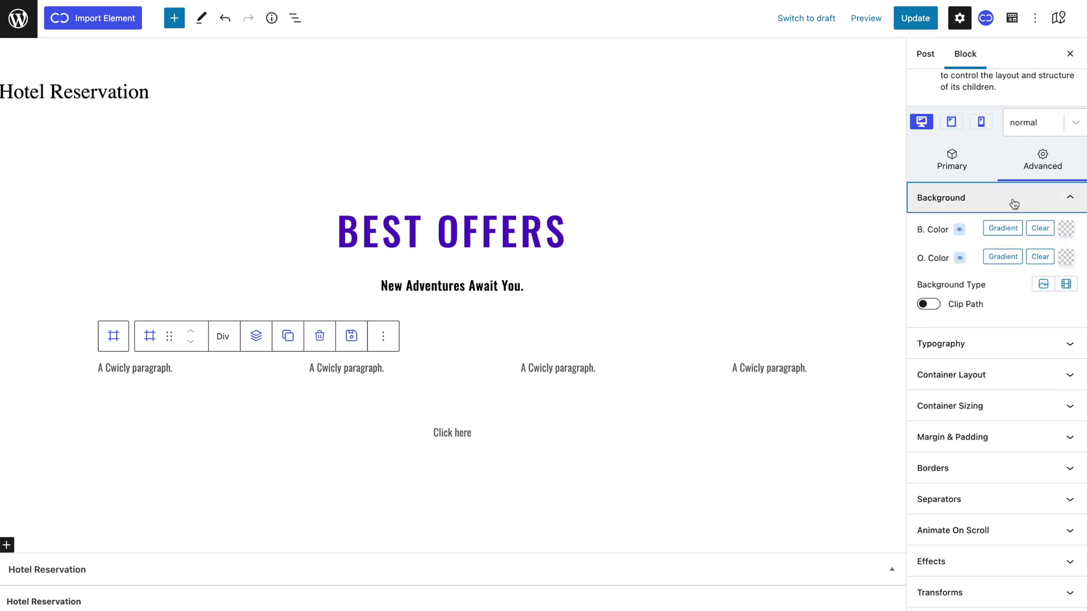
click(1044, 285)
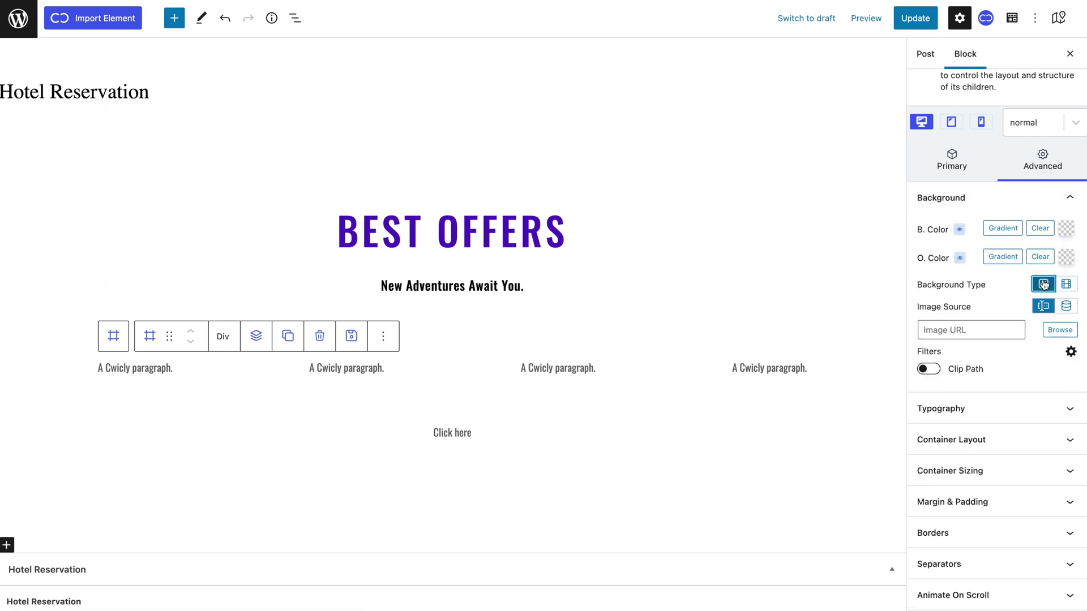
click(1066, 307)
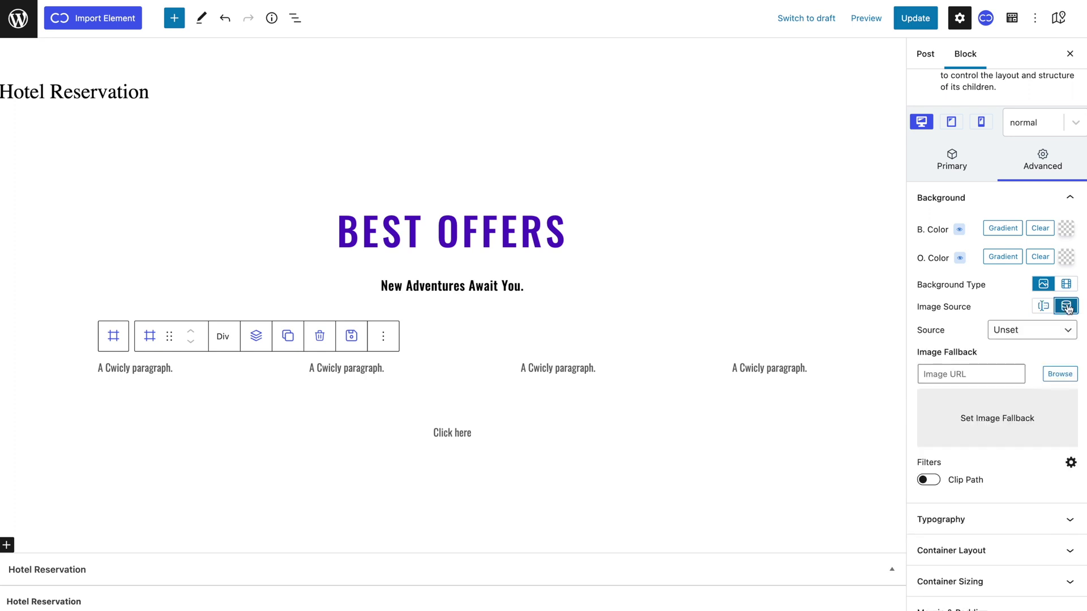
click(1050, 331)
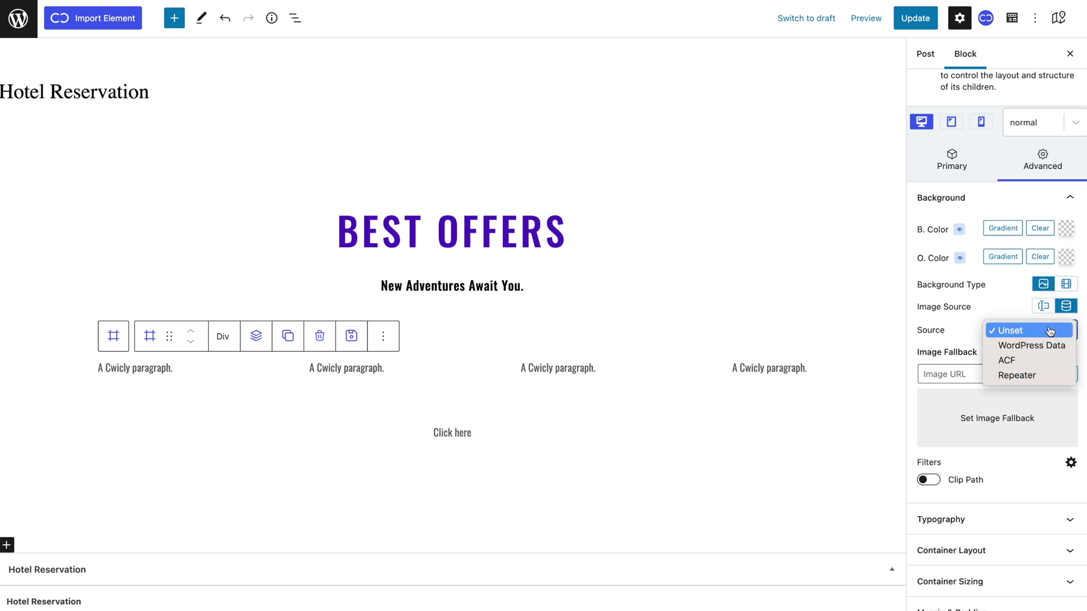
click(1032, 376)
click(1030, 369)
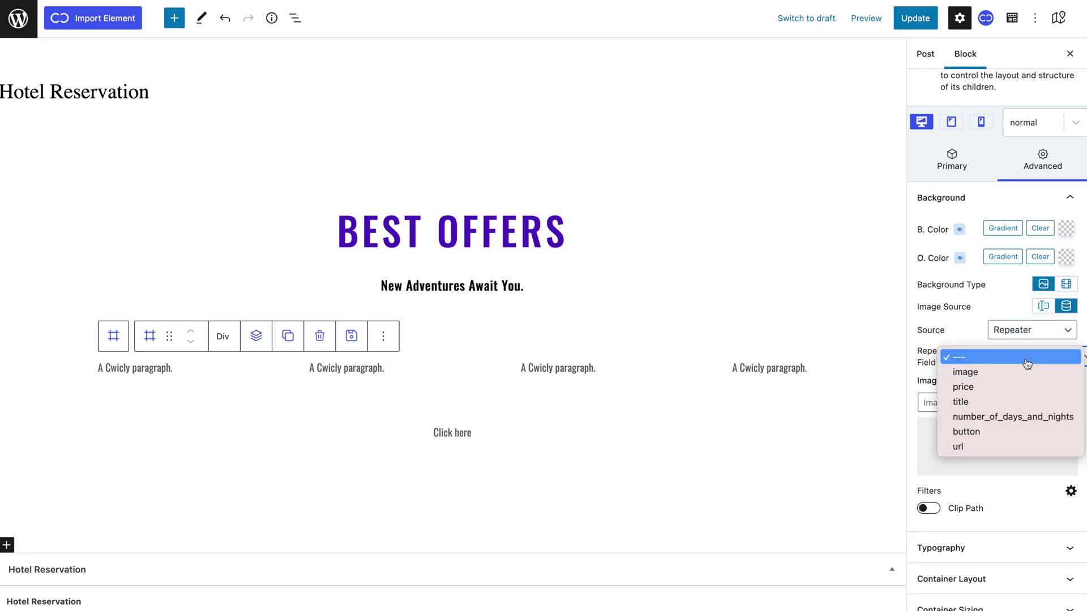
Use the repeater image field as background and size the card 350 px tall, 100% wide
click(1008, 369)
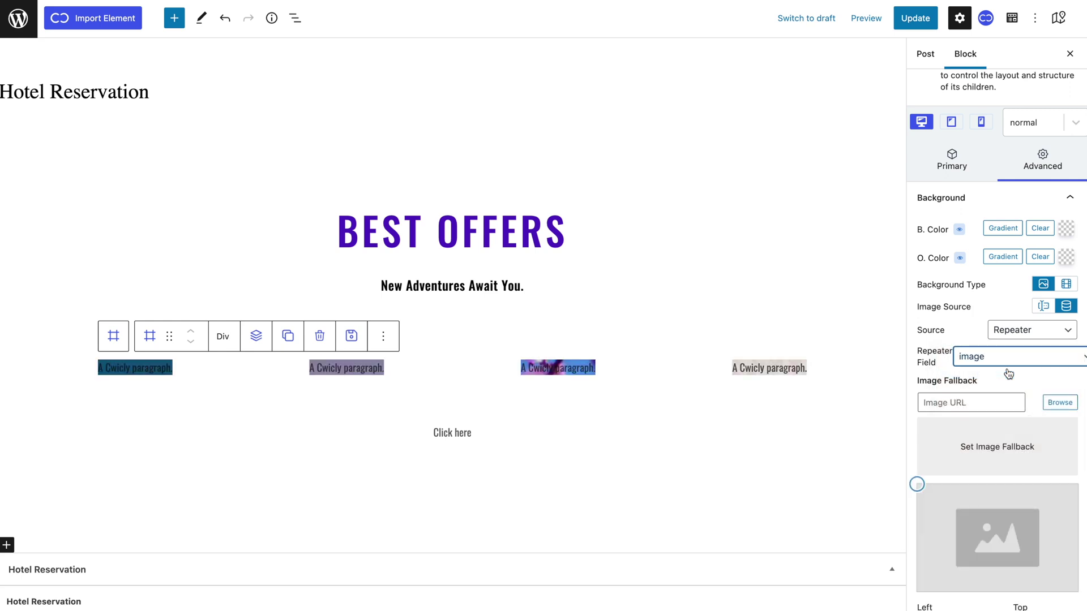
scroll(1008, 374, down, 7)
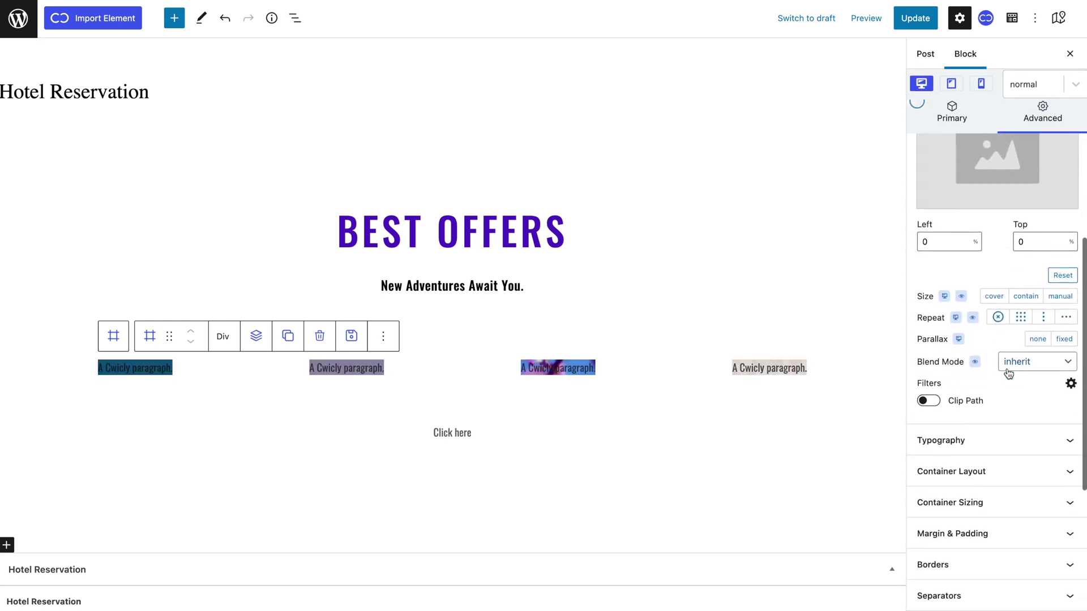
click(951, 503)
scroll(950, 504, up, 3)
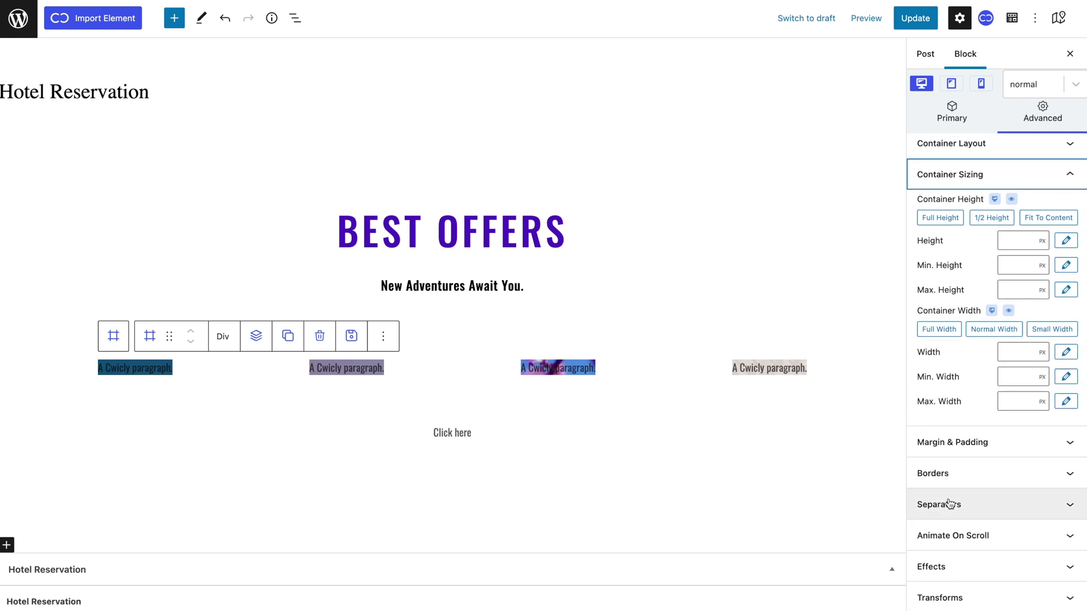
click(1019, 236)
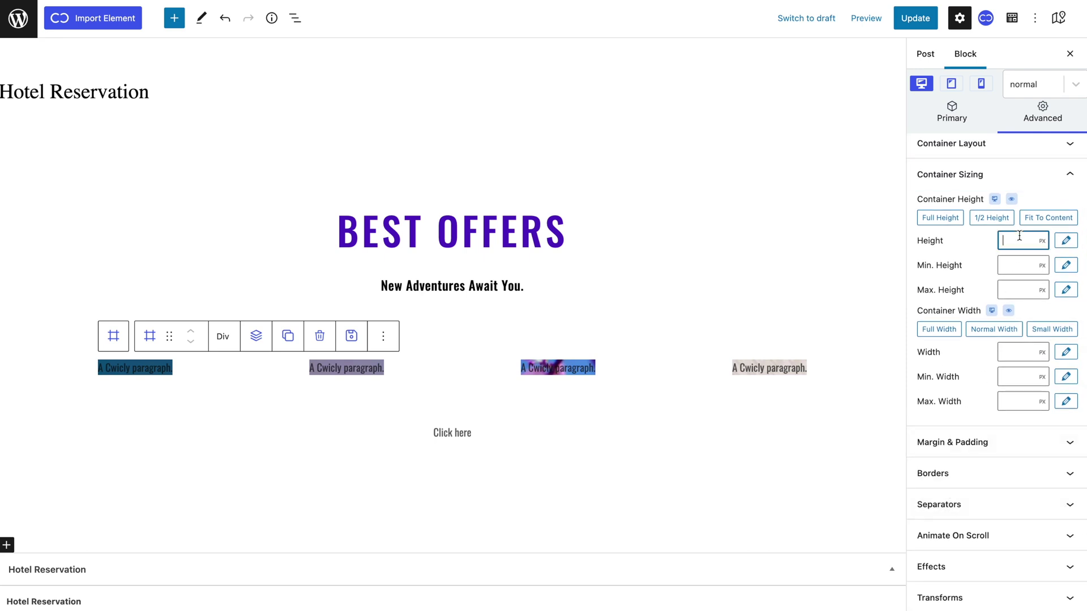
text(350)
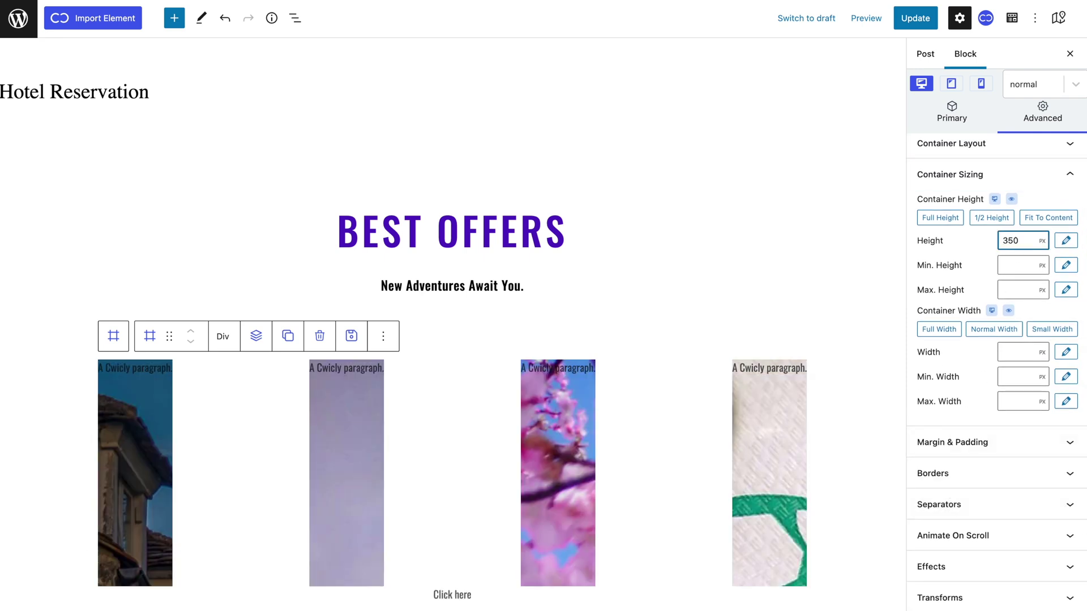
click(1018, 352)
text(100)
click(1042, 352)
click(1044, 369)
Make the background image cover the card, positioned at 50/50
scroll(1044, 365, up, 2)
click(1028, 237)
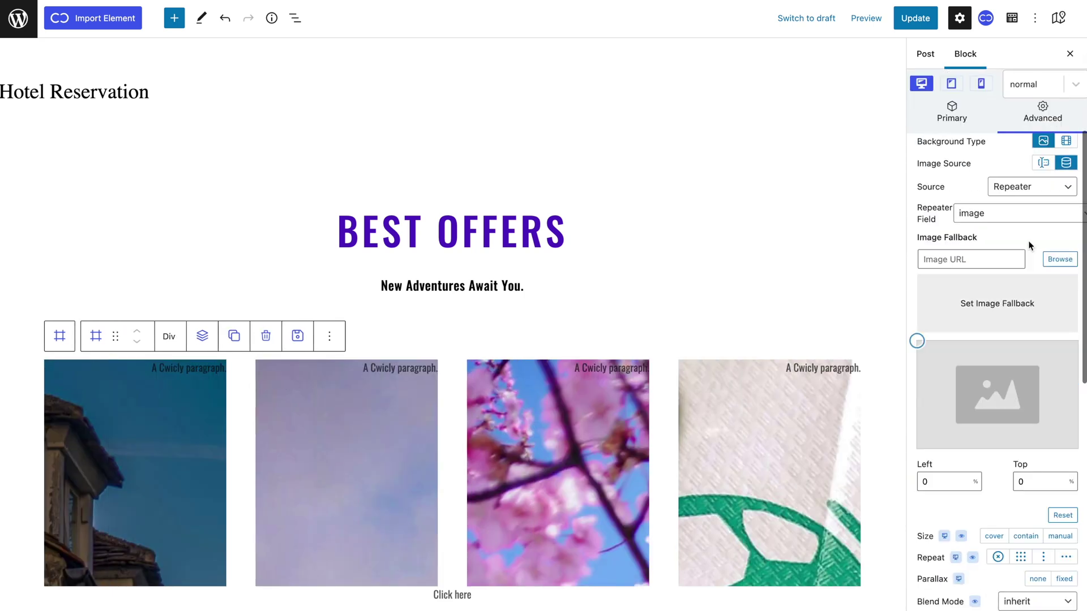
click(992, 536)
click(923, 482)
text(5)
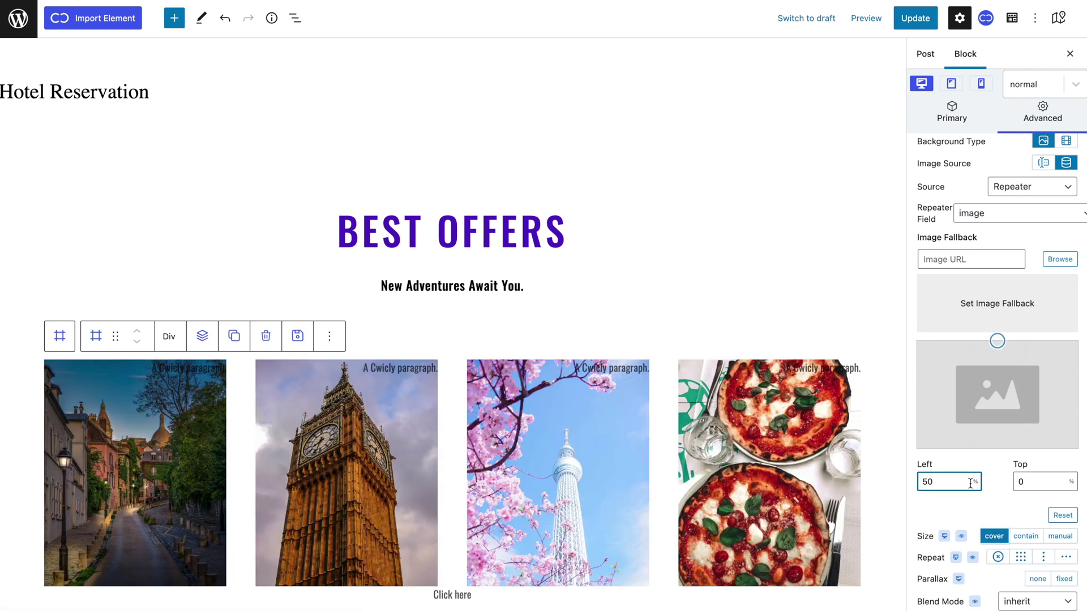
click(1013, 482)
text(5)
click(997, 499)
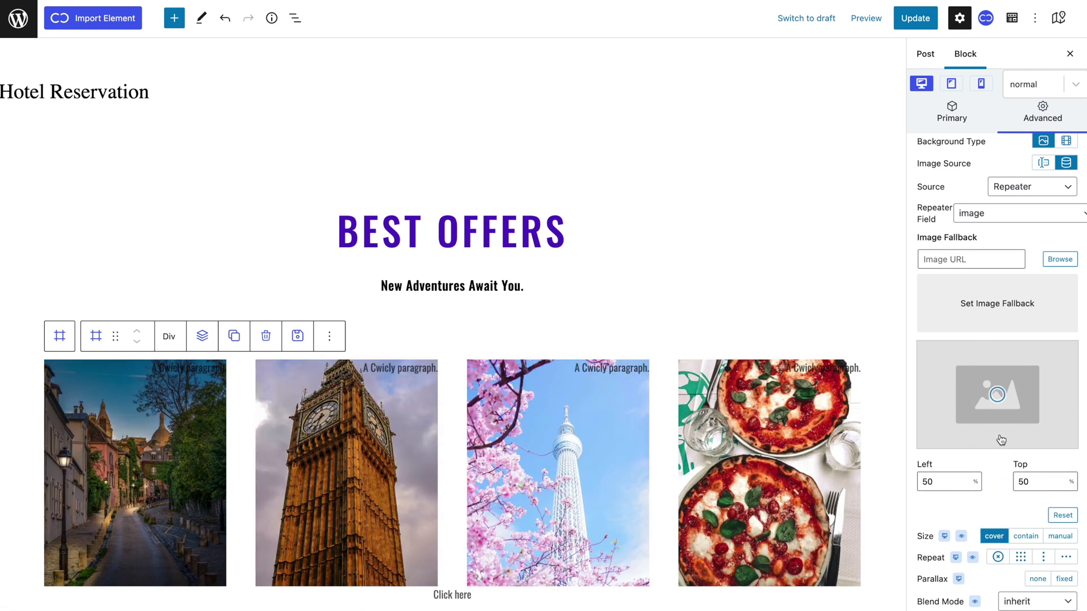
Give the card corners a 15 px border radius
scroll(1000, 434, down, 10)
click(958, 507)
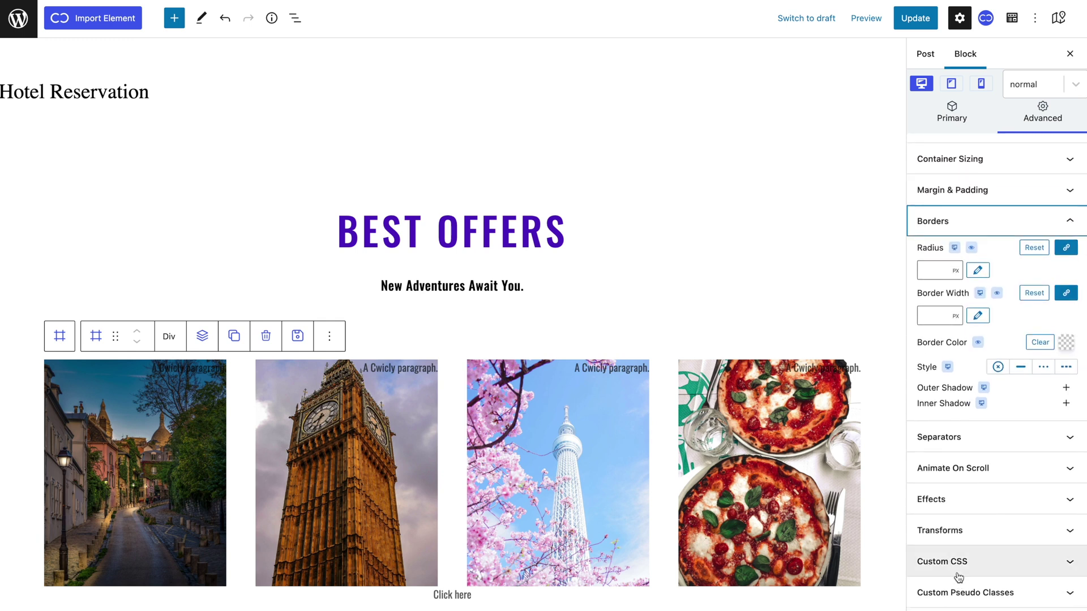
click(932, 270)
text(15)
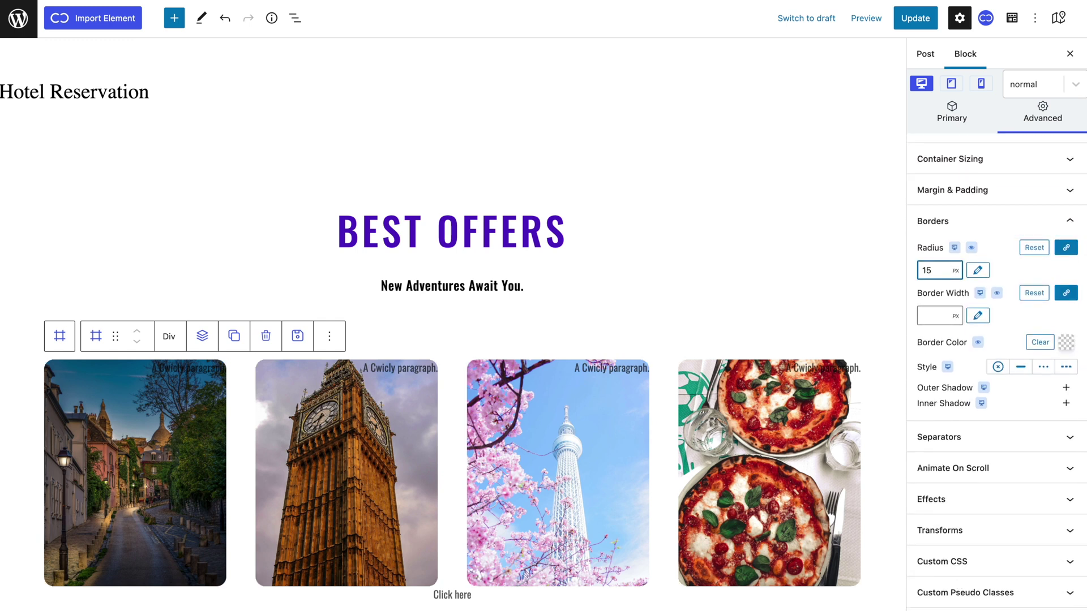
click(992, 229)
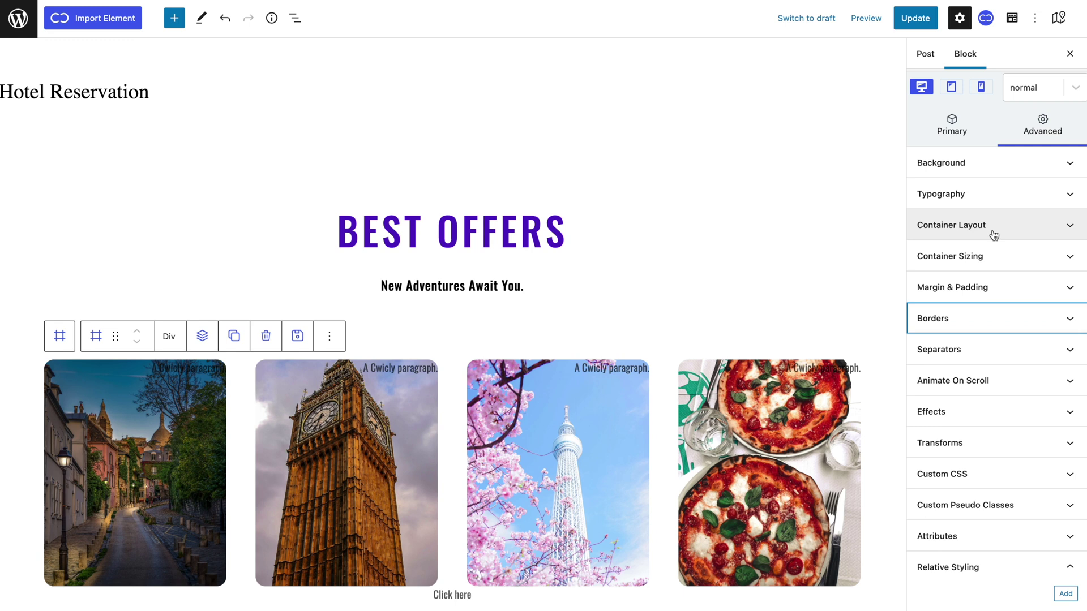
Make the card paragraph show the repeater's price field
click(205, 371)
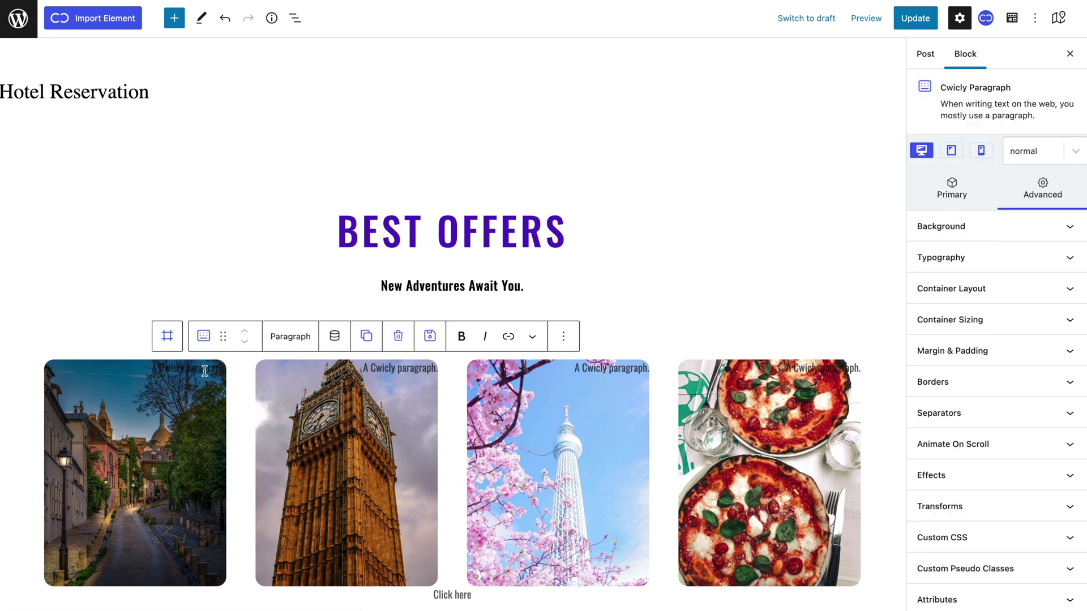
click(334, 337)
click(370, 198)
click(359, 242)
click(391, 201)
click(389, 223)
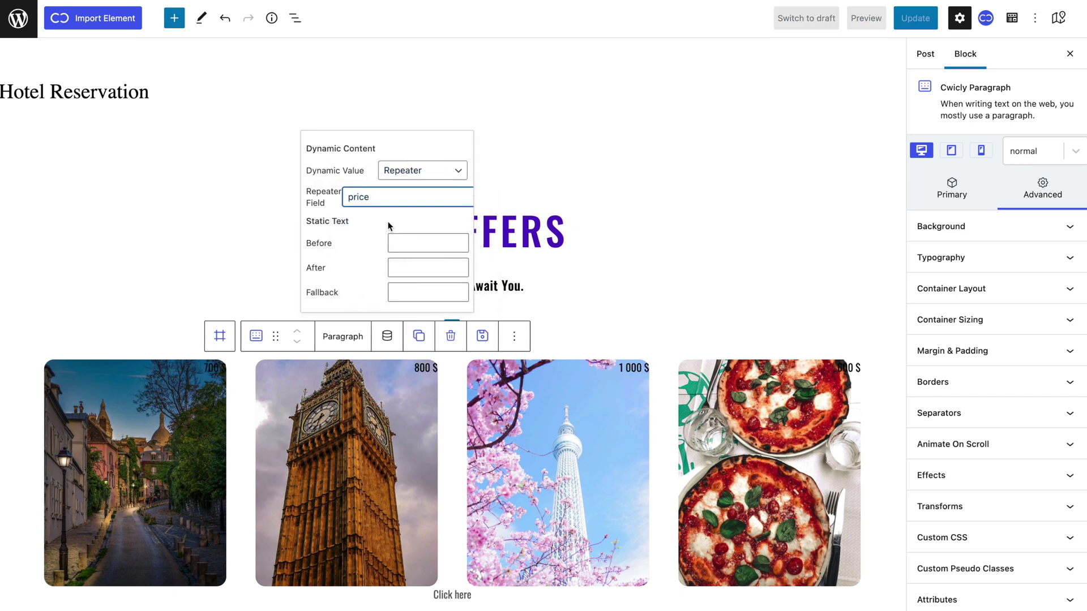
Style the price in colour #5018C1, weight 500, size 15, letter spacing 1
click(932, 259)
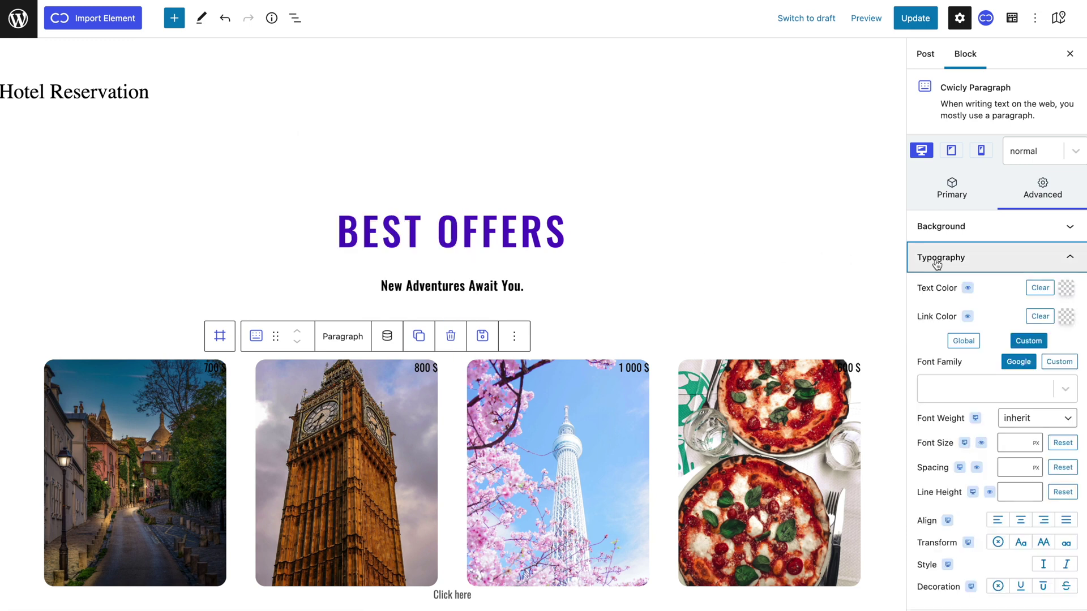
click(1066, 288)
double_click(961, 440)
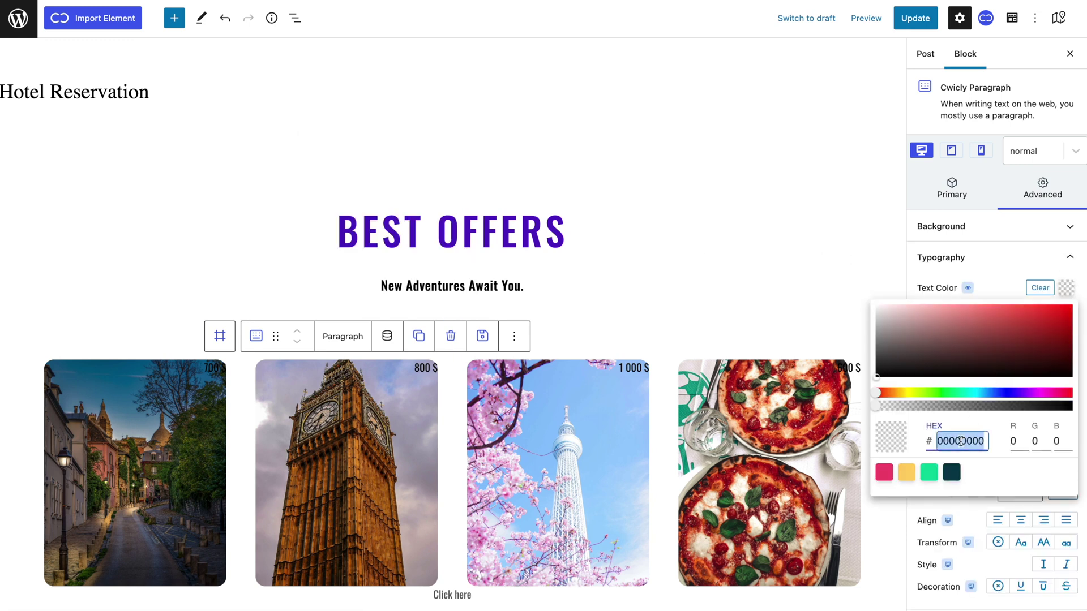
text(5018C1)
click(1004, 268)
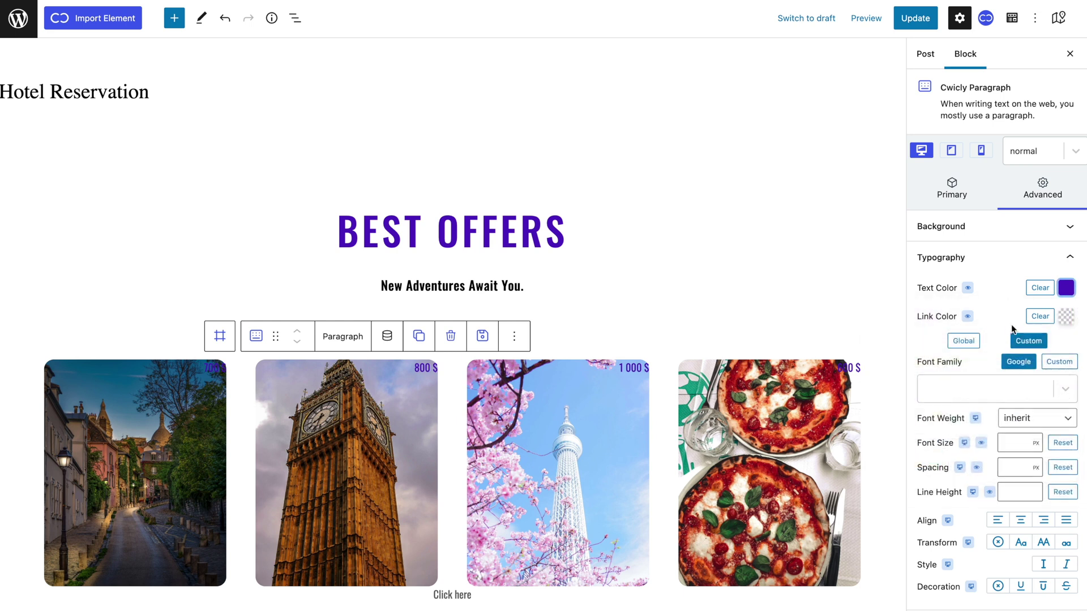
click(1019, 418)
click(1017, 492)
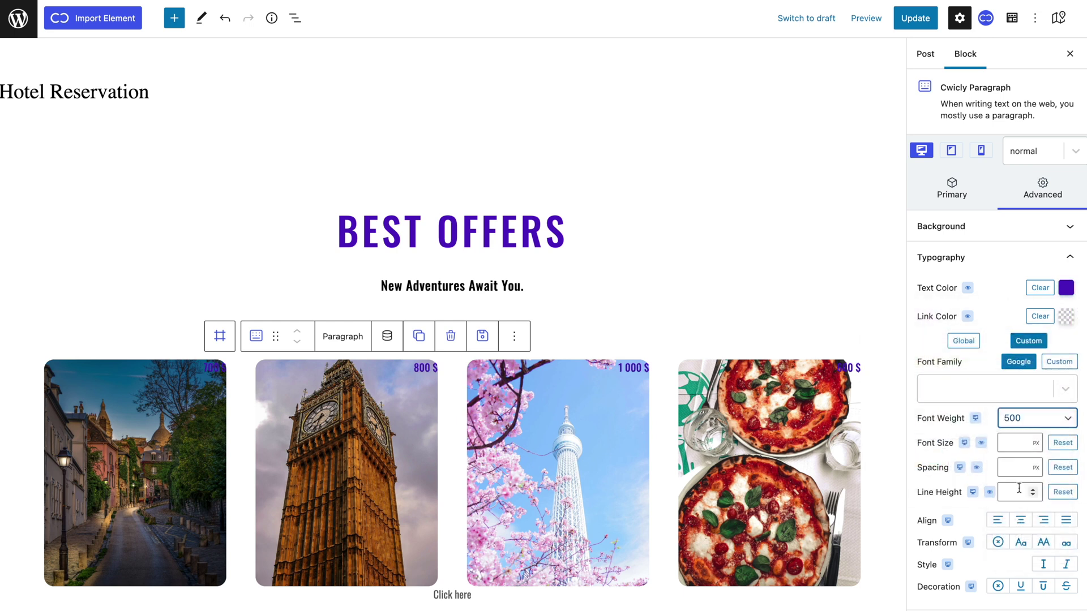
click(1018, 443)
text(15)
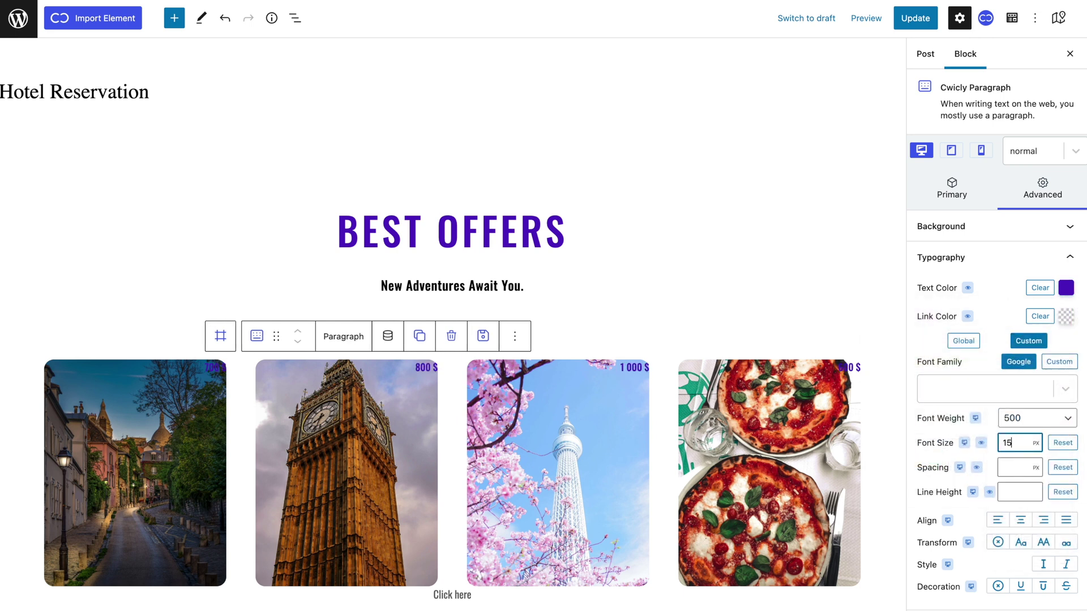
click(1017, 467)
text(1)
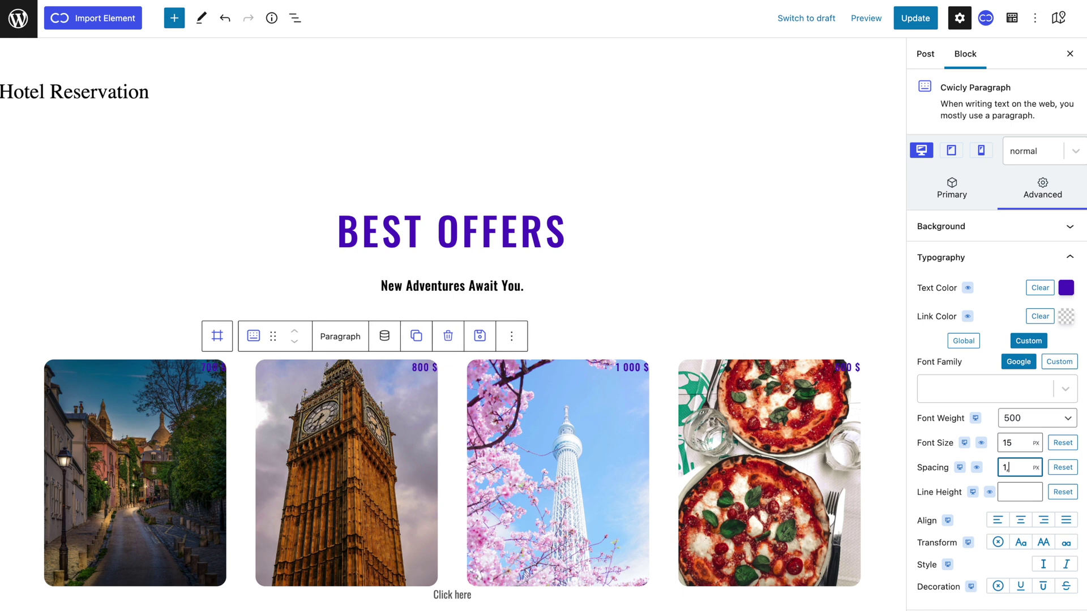
click(1064, 226)
Give the price badge a white background and 10/10/15/15 px padding
click(1059, 256)
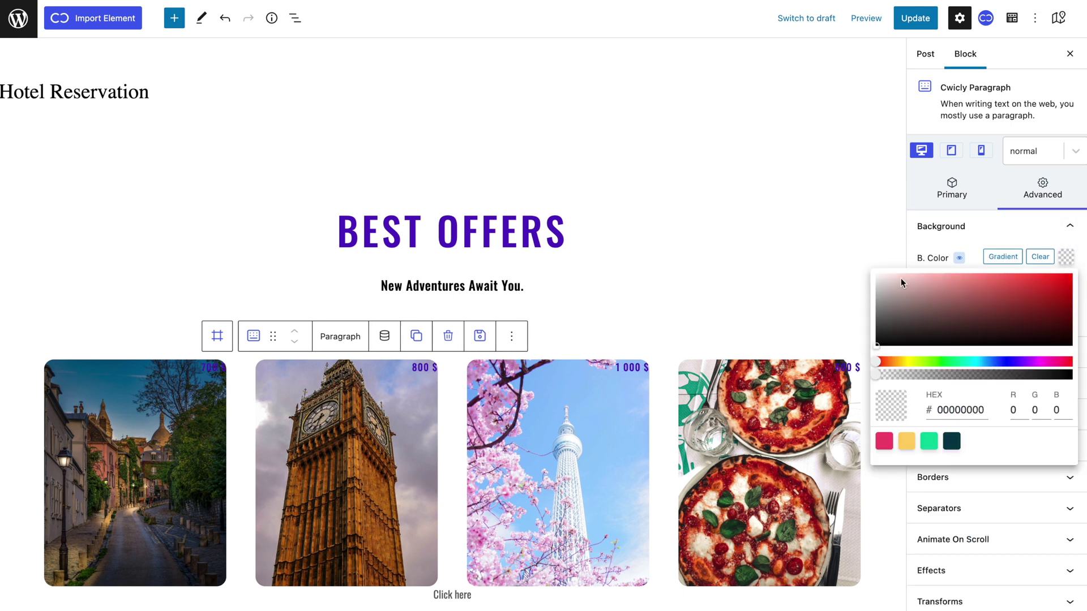
drag(896, 277, 867, 270)
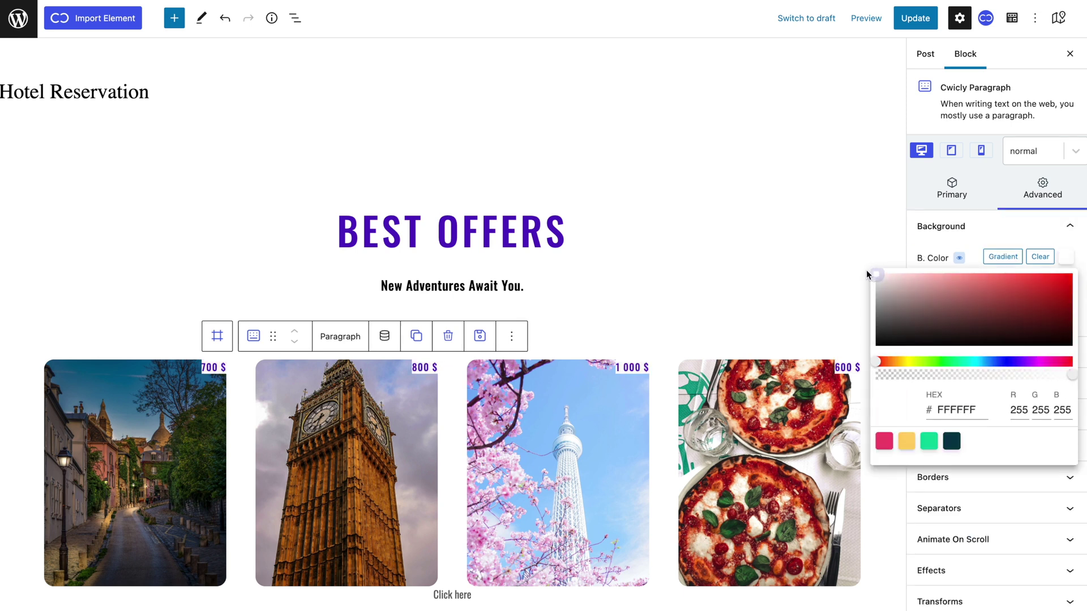
click(981, 237)
click(985, 351)
click(1063, 376)
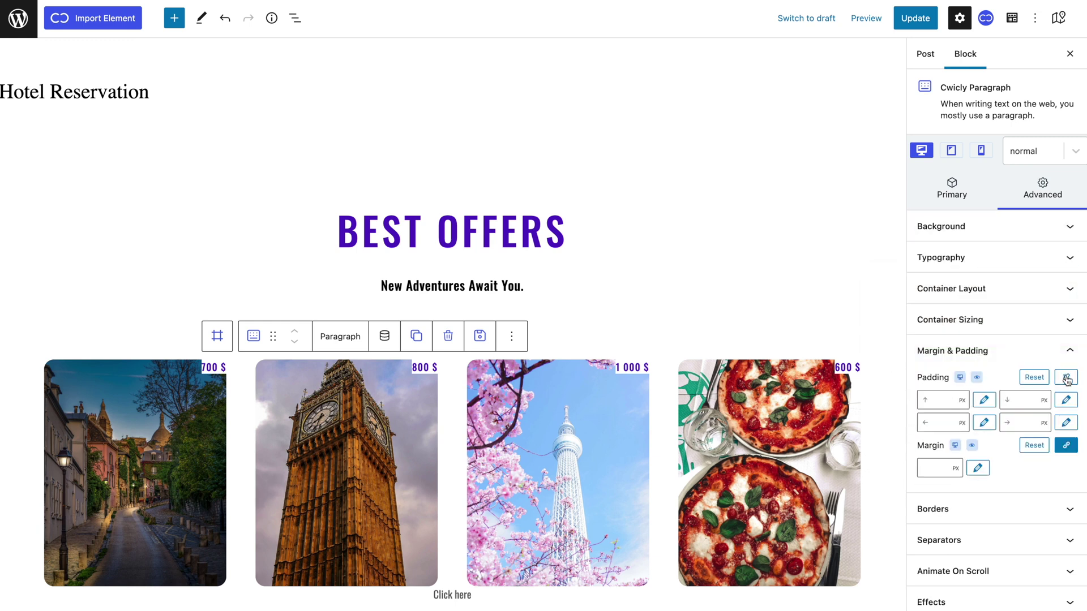
click(957, 401)
text(10)
click(1024, 395)
text(10)
drag(1022, 423, 1023, 418)
drag(943, 419, 942, 410)
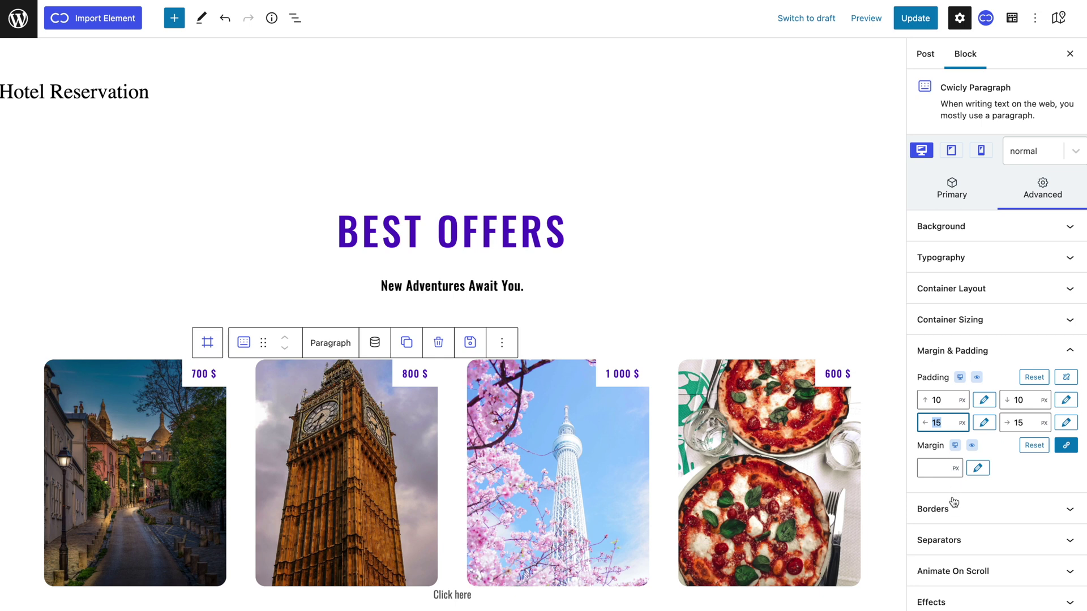
Round the badge corners by 4 px and give the parent card 25 px padding
click(954, 506)
click(942, 433)
text(4)
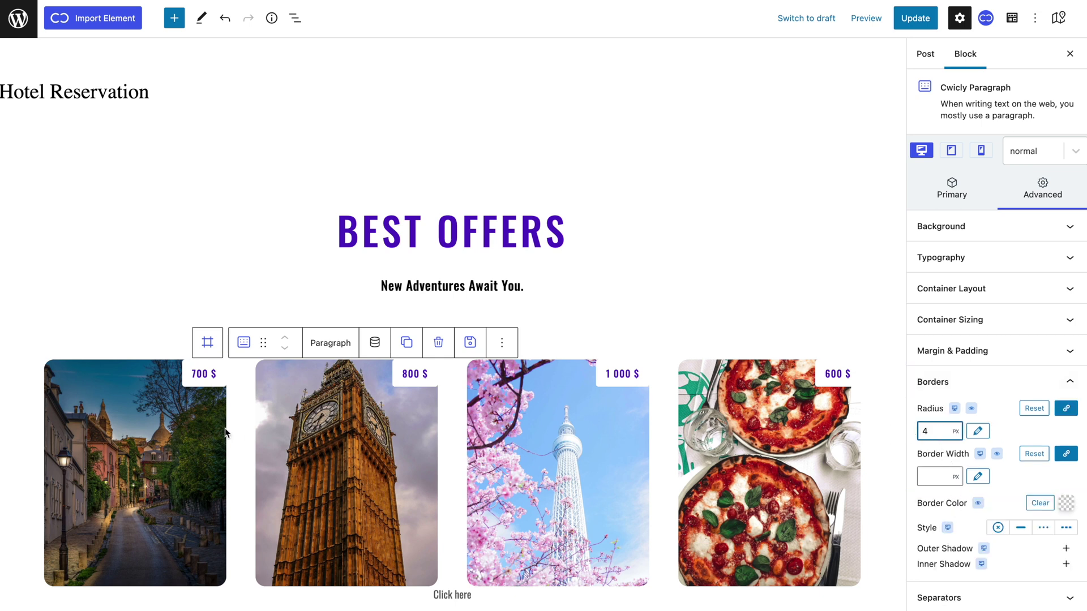
click(209, 351)
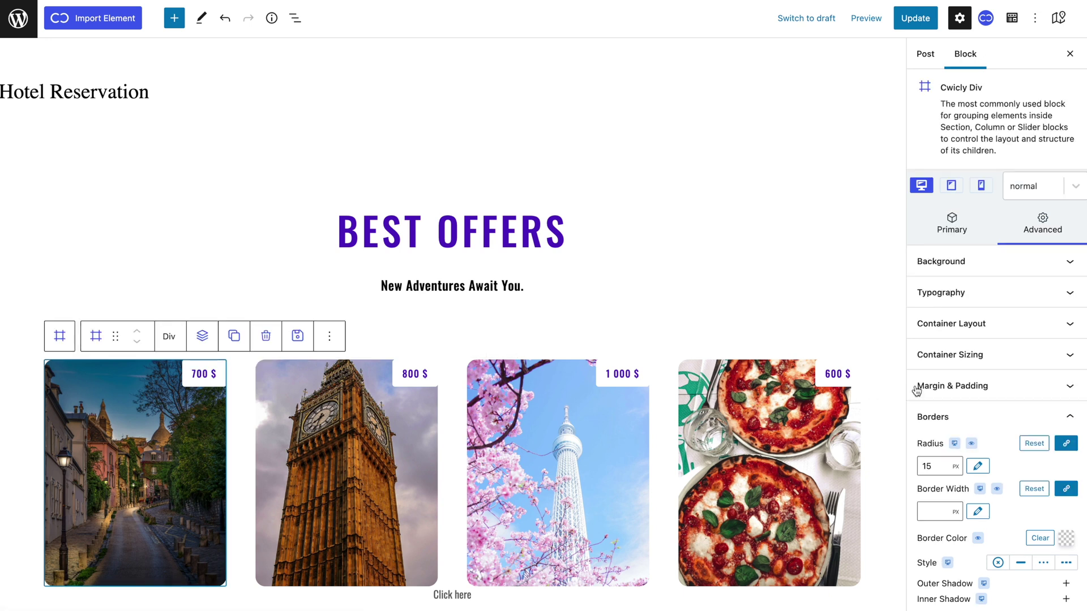
click(941, 390)
drag(938, 433, 935, 422)
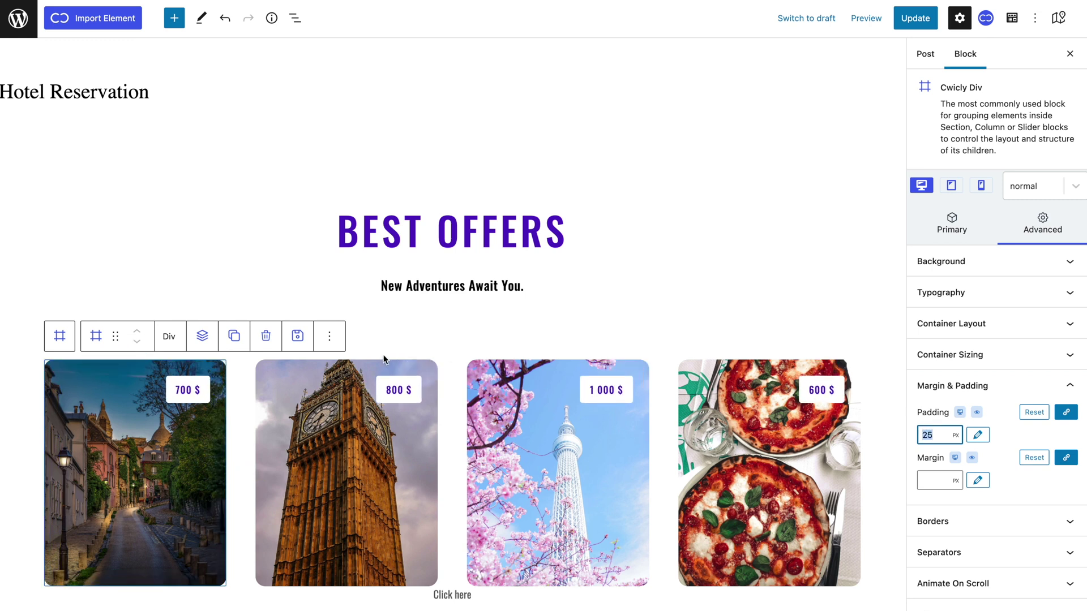
Add a paragraph below each card showing the repeater's title field
click(60, 339)
click(202, 337)
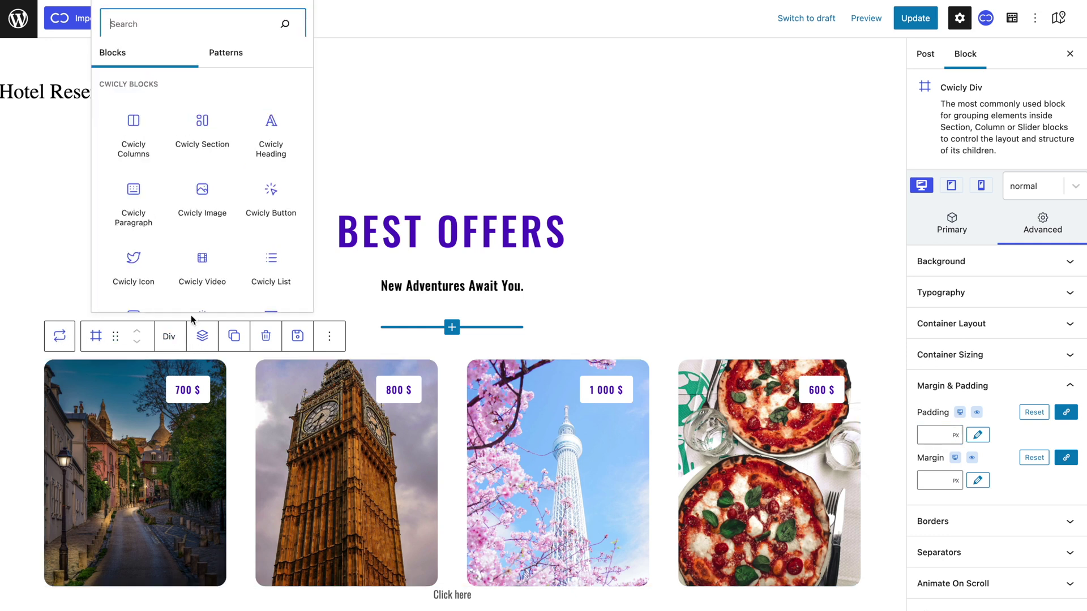
click(135, 222)
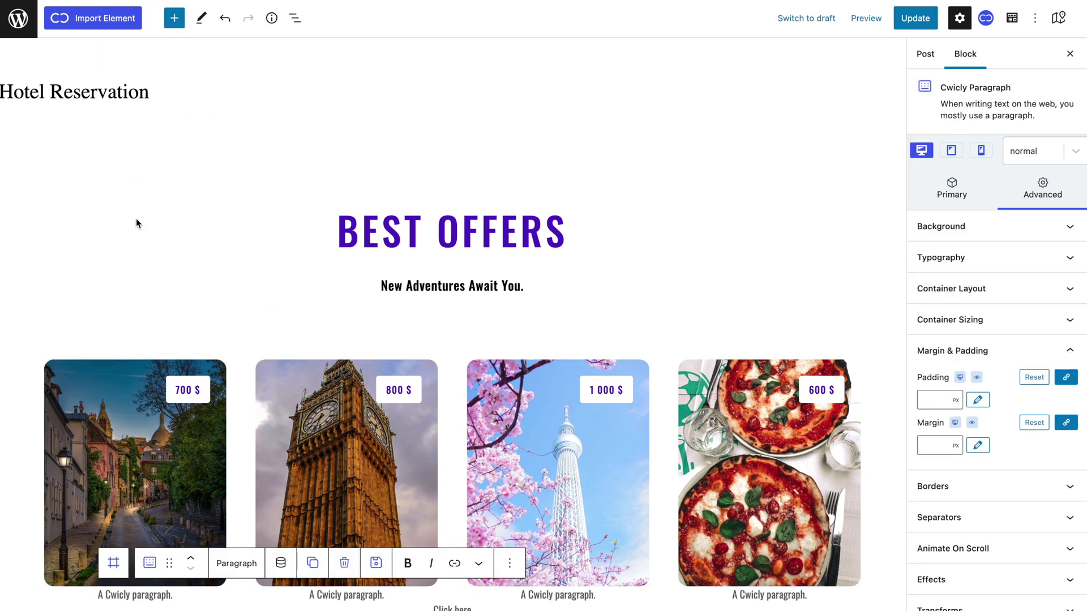
click(278, 564)
click(295, 432)
click(295, 470)
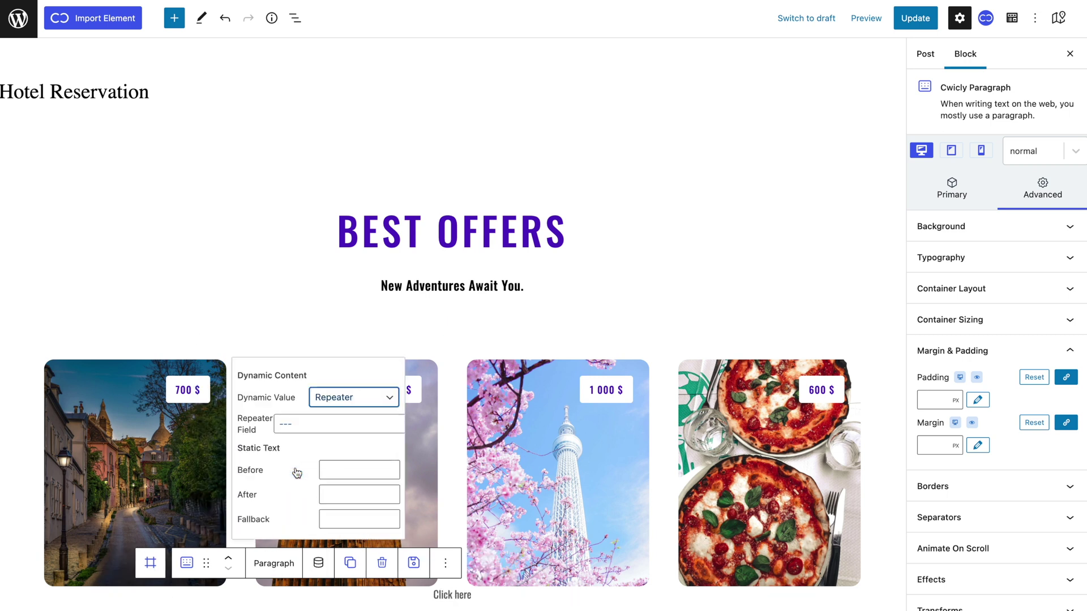
click(334, 423)
click(304, 469)
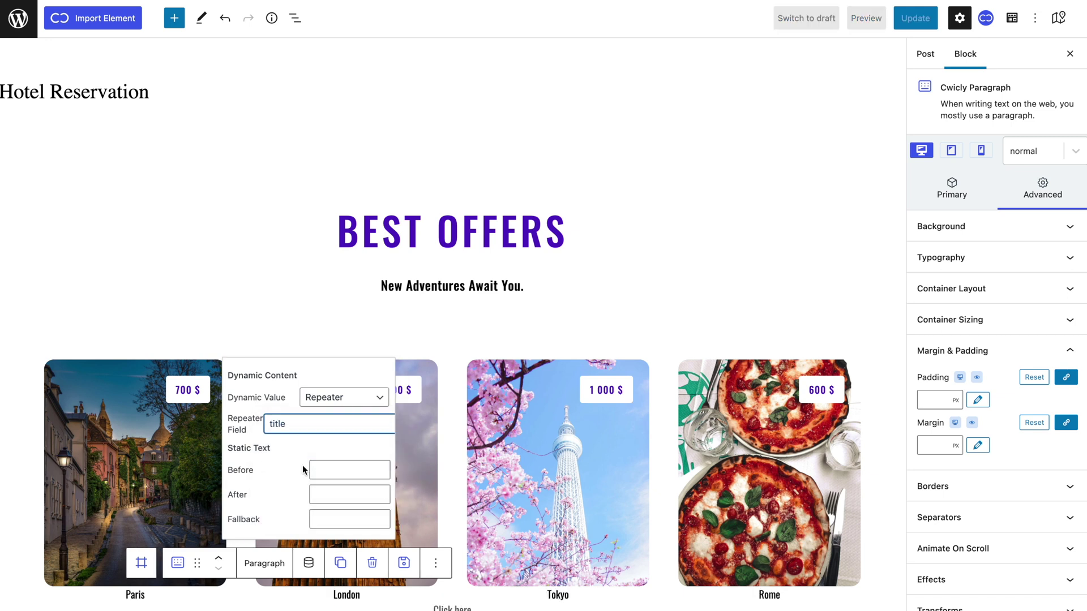
click(309, 565)
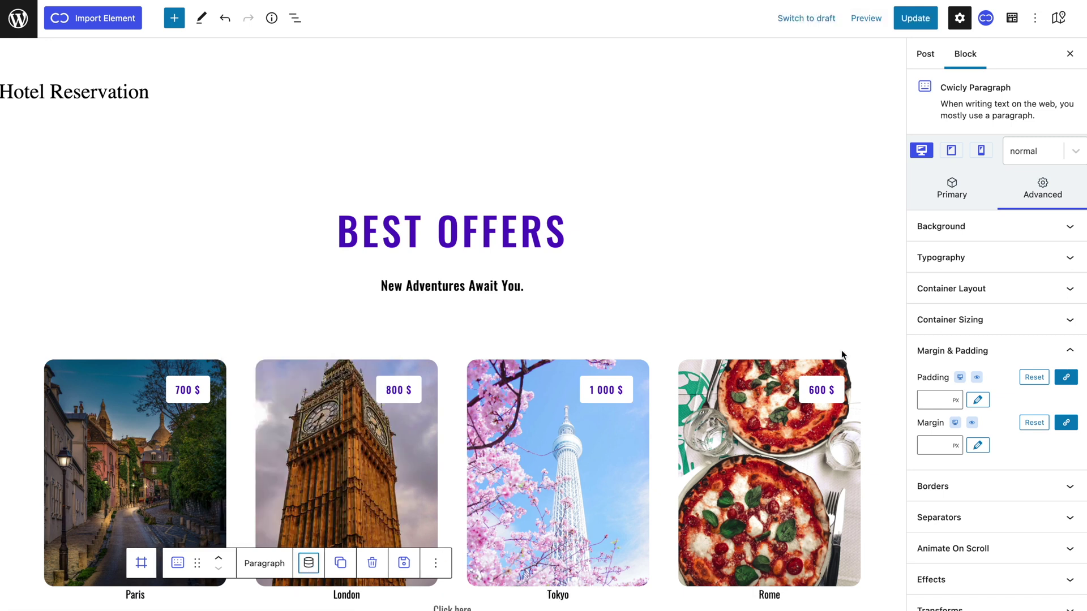
Style the titles weight 600, size 30, letter spacing 1,5, centred and uppercase
click(941, 258)
click(1033, 418)
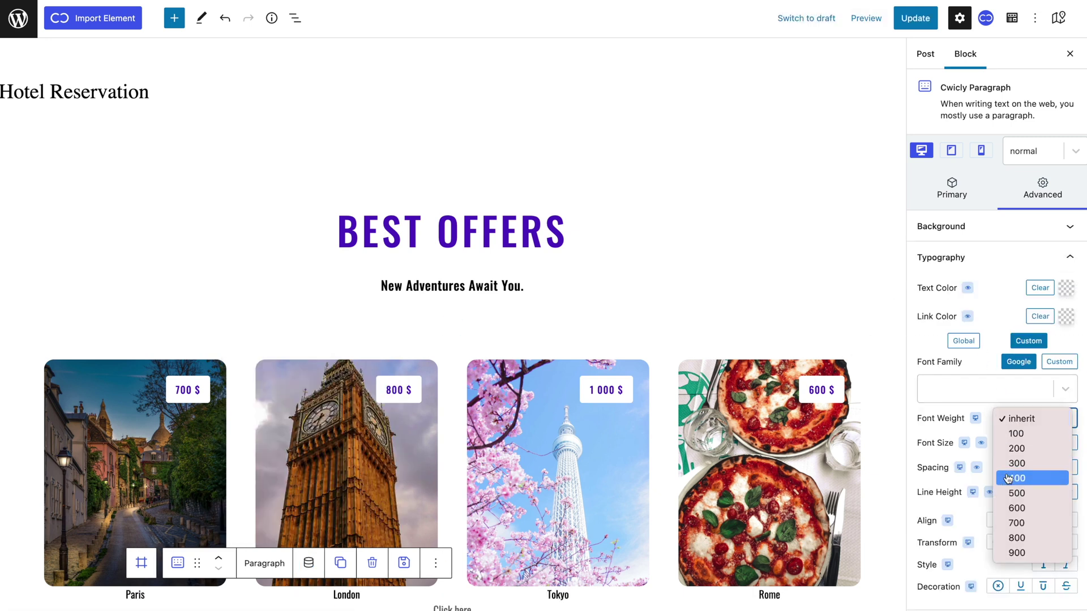
click(1009, 509)
click(1021, 446)
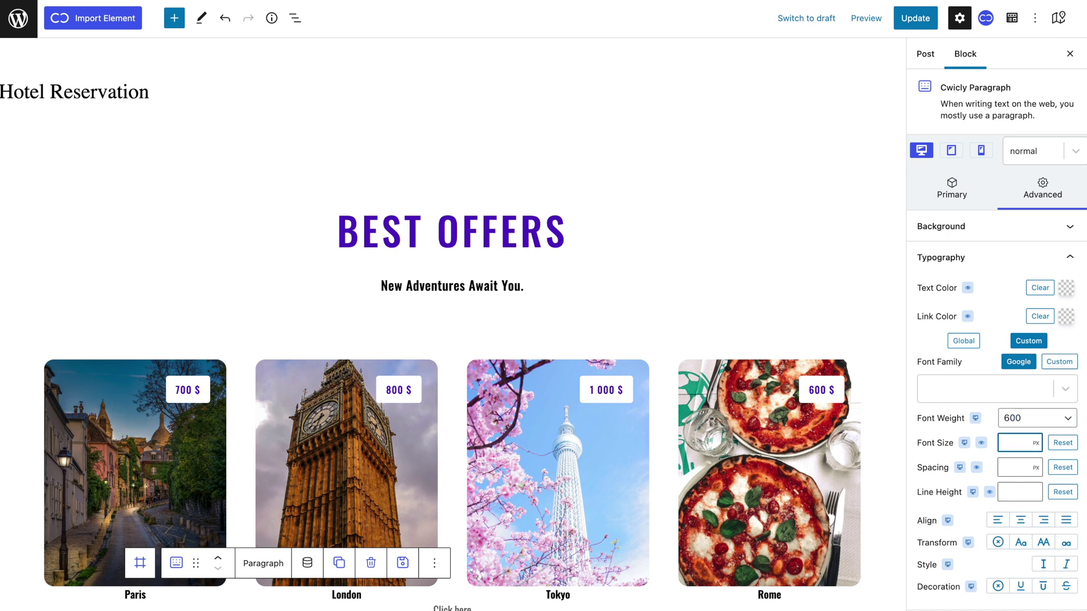
text(30)
click(1016, 468)
text(1,5)
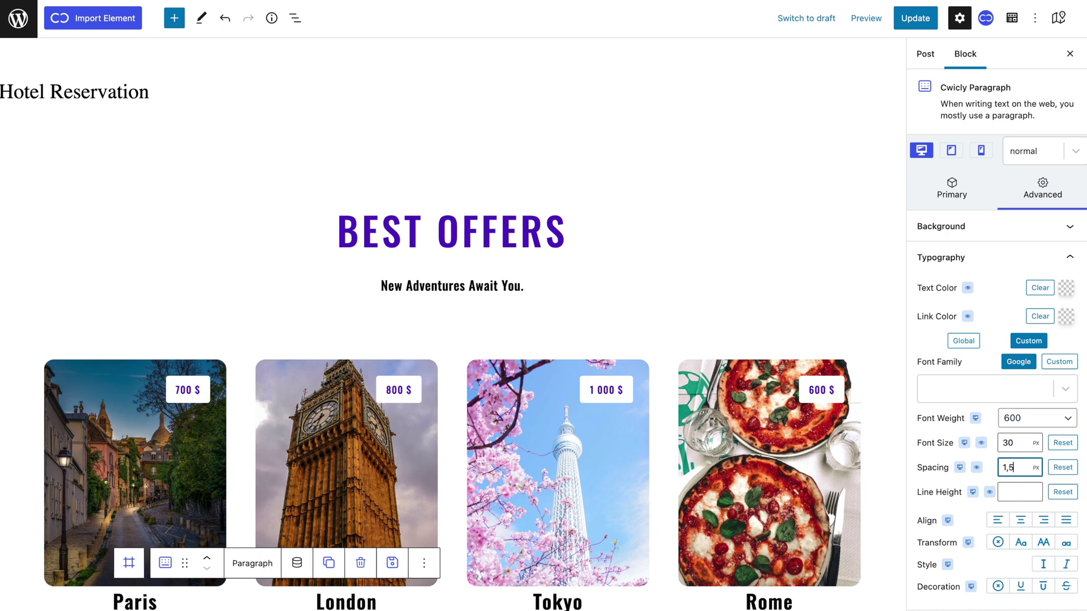
click(1016, 518)
click(1045, 543)
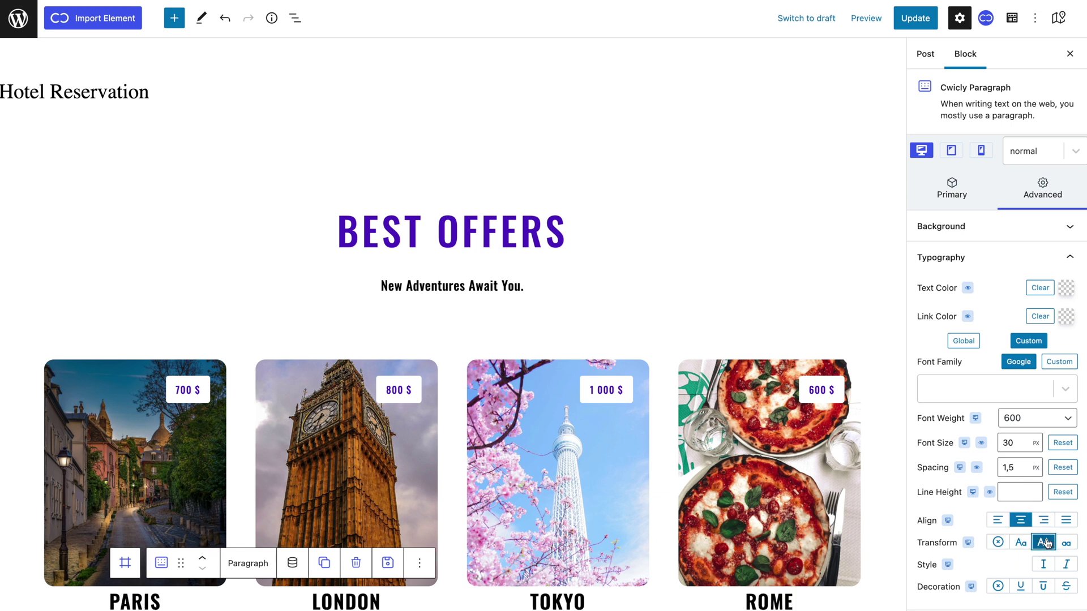
click(1012, 273)
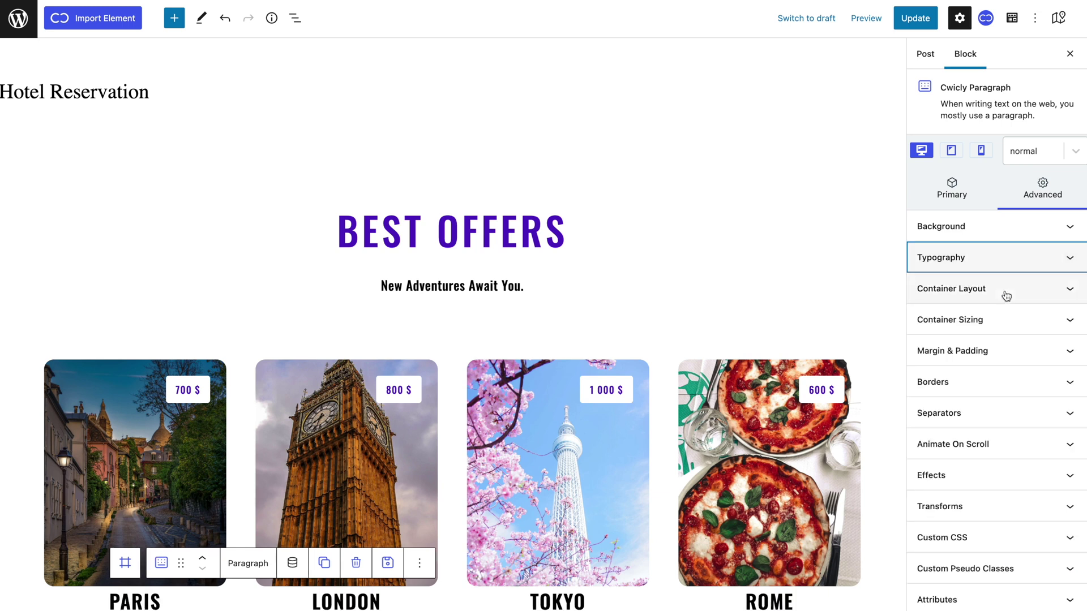
Give the city title a 30 px top margin
click(989, 354)
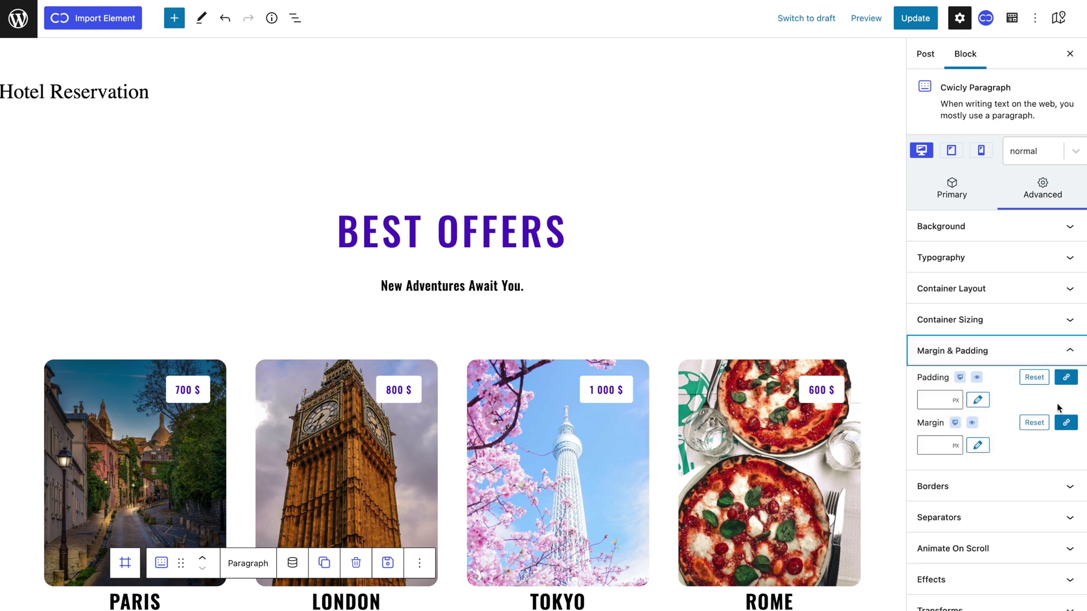
click(1066, 422)
drag(944, 445, 943, 432)
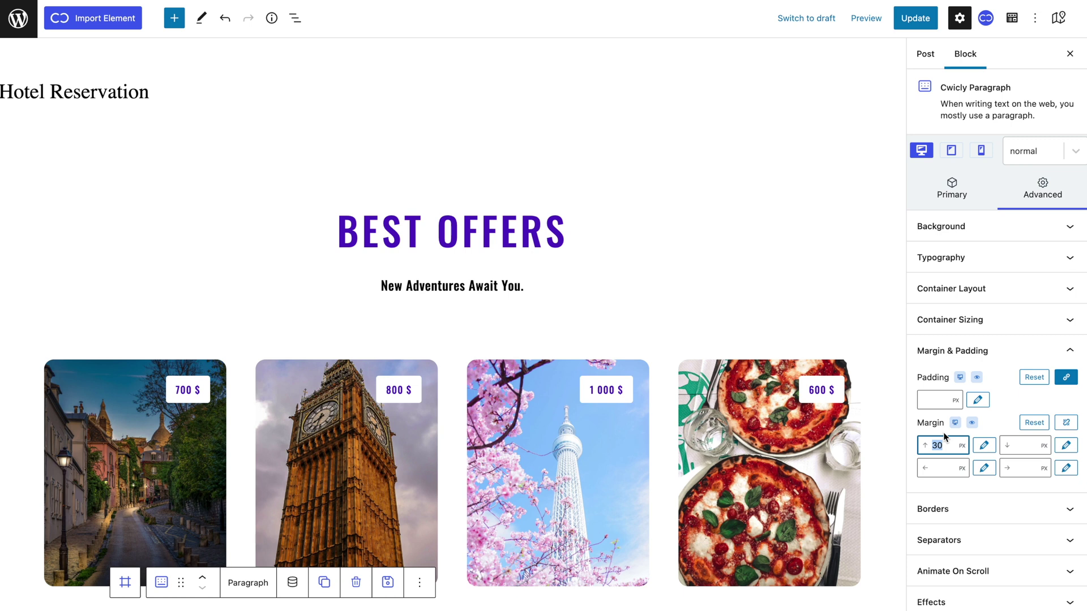
scroll(694, 416, down, 3)
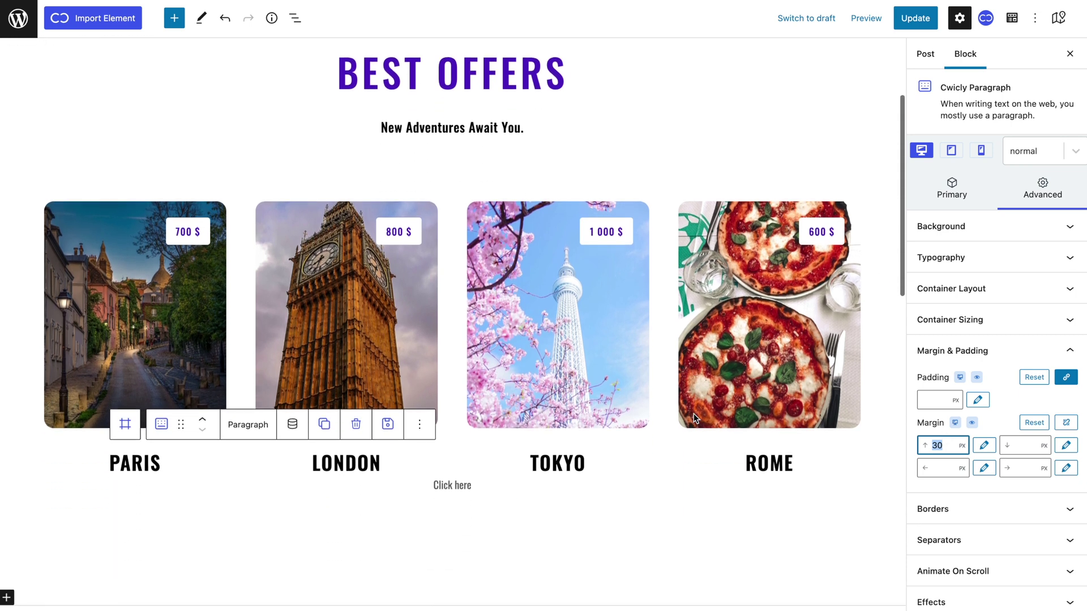
click(134, 424)
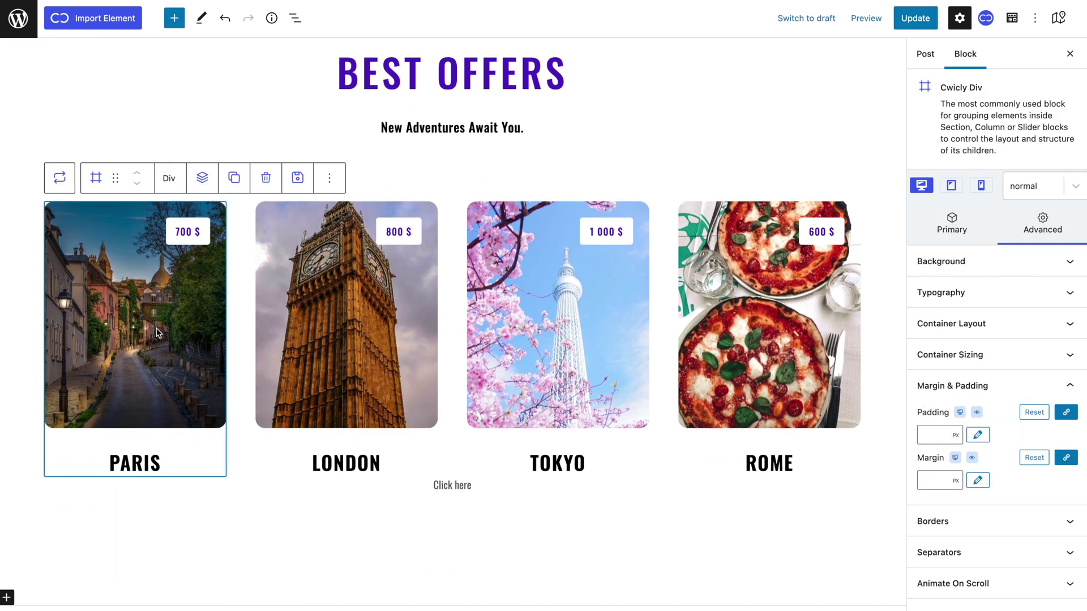
Add a paragraph to each card with its dynamic value from Repeater > number_of_days_and_nights
click(202, 178)
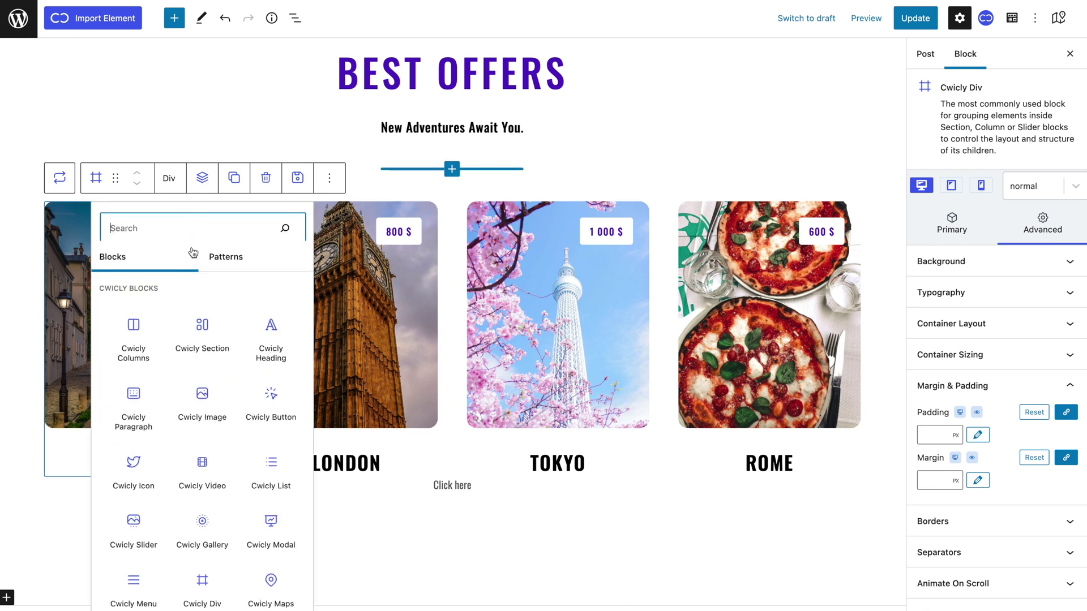
click(137, 406)
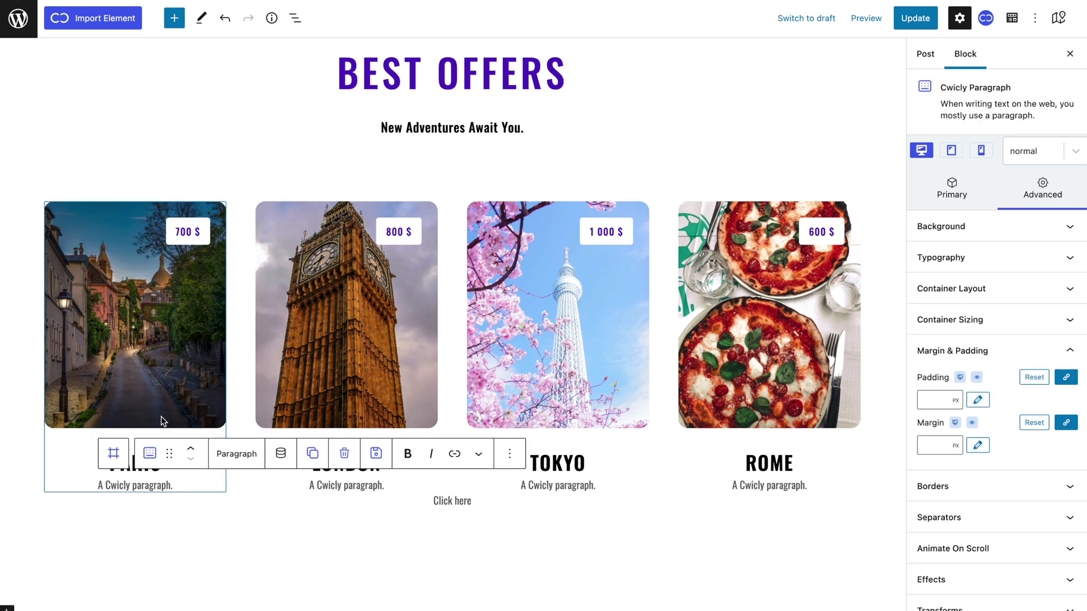
click(280, 454)
click(298, 320)
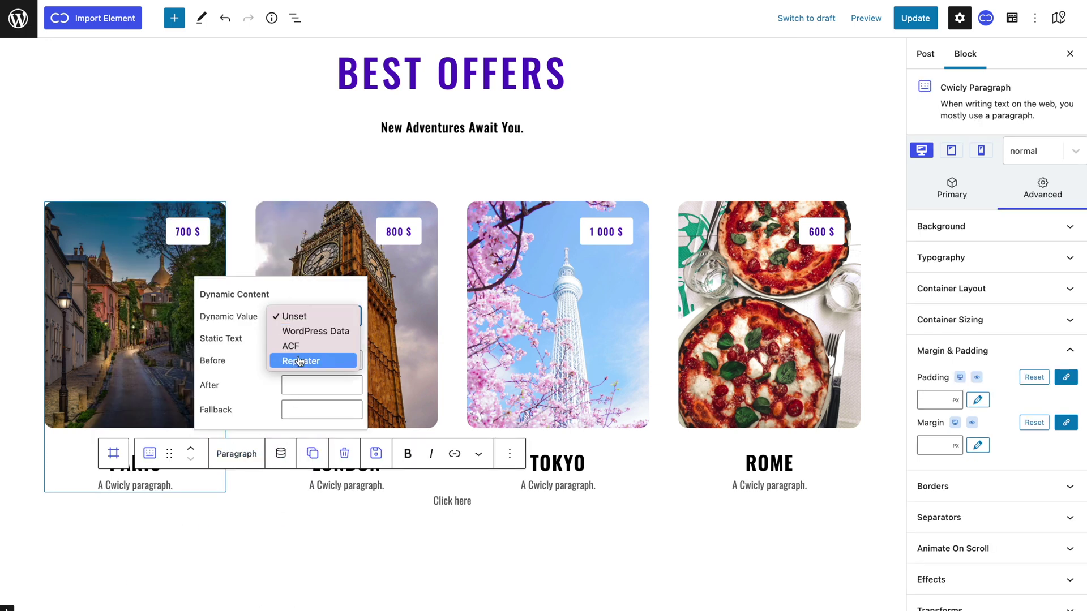
click(305, 358)
click(309, 321)
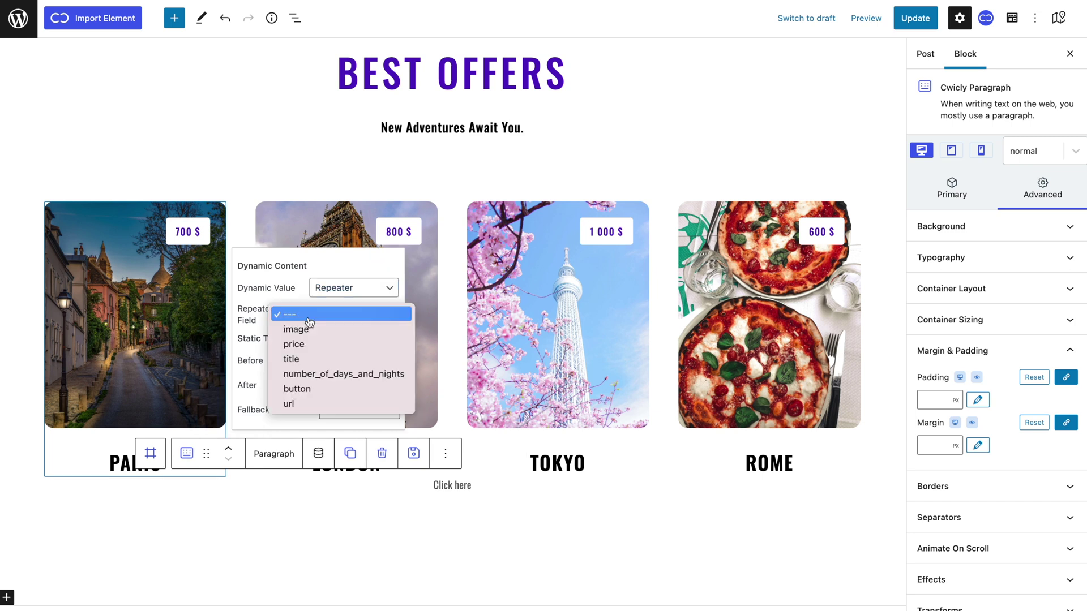
click(300, 374)
click(288, 454)
Style the days-and-nights text at weight 400, size 15, spacing 1,5, centred
click(928, 271)
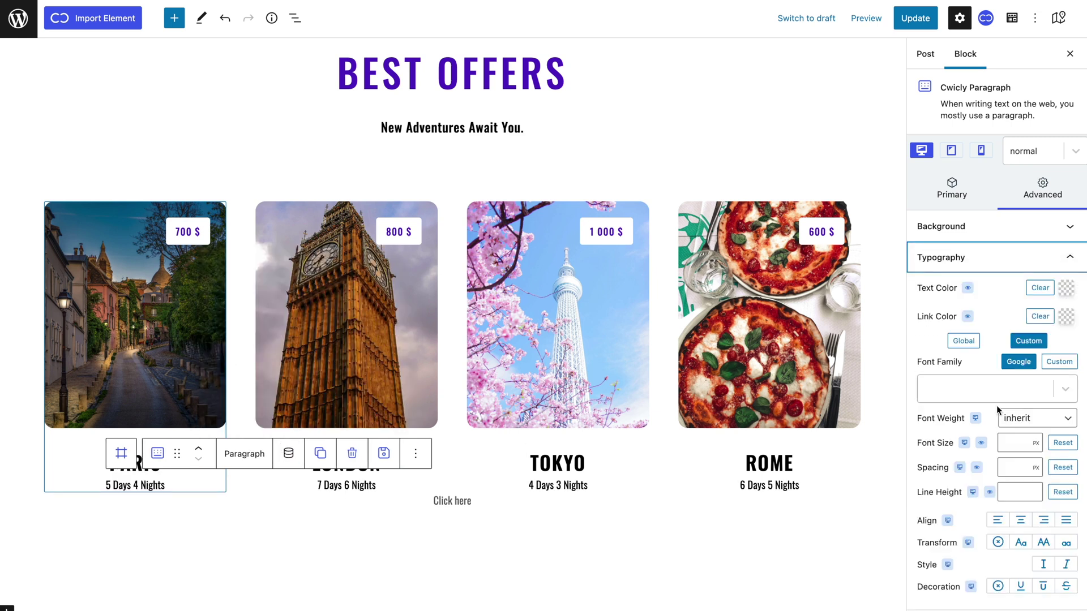
click(1036, 418)
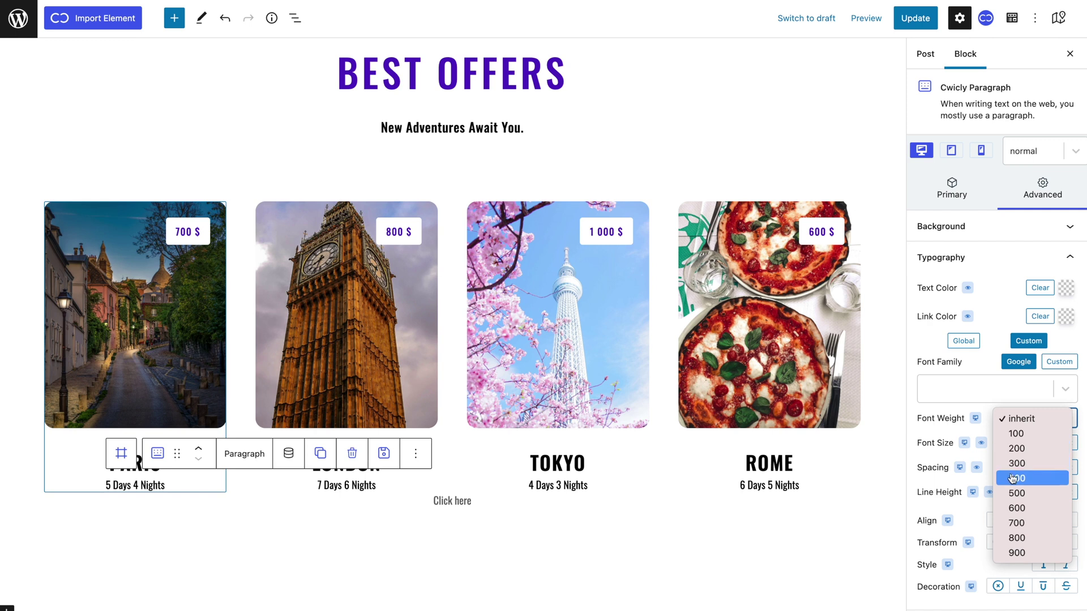
key(Escape)
click(1016, 443)
text(15)
click(1016, 467)
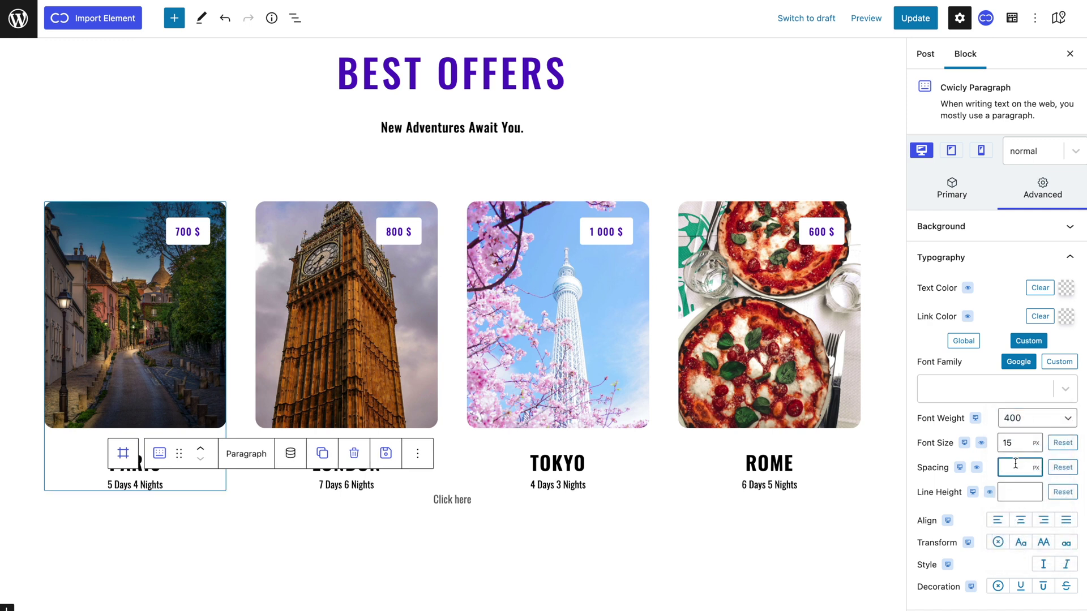
text(1,5)
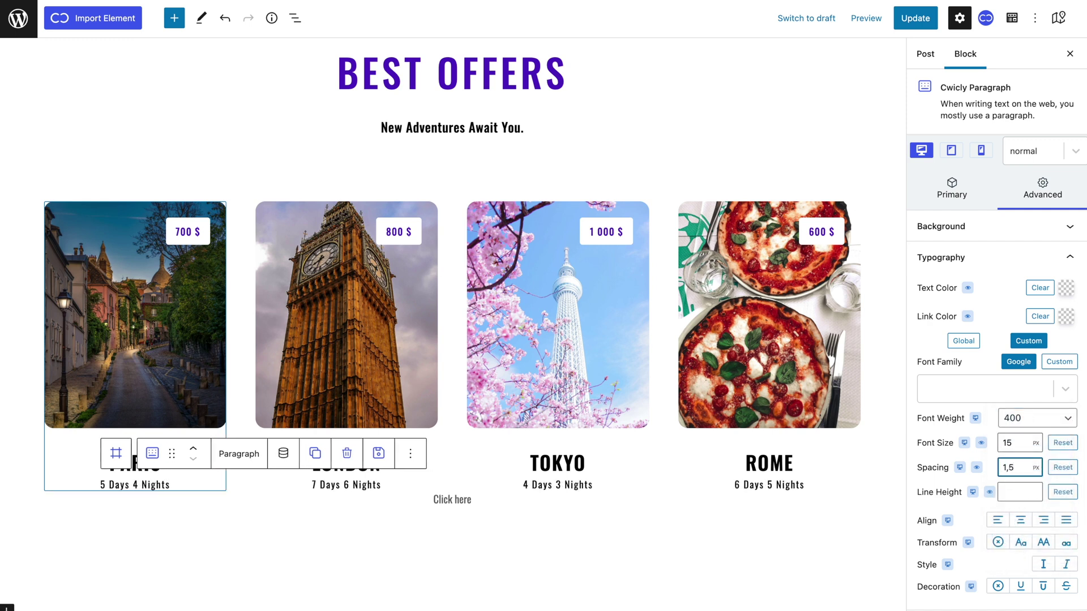
click(1020, 525)
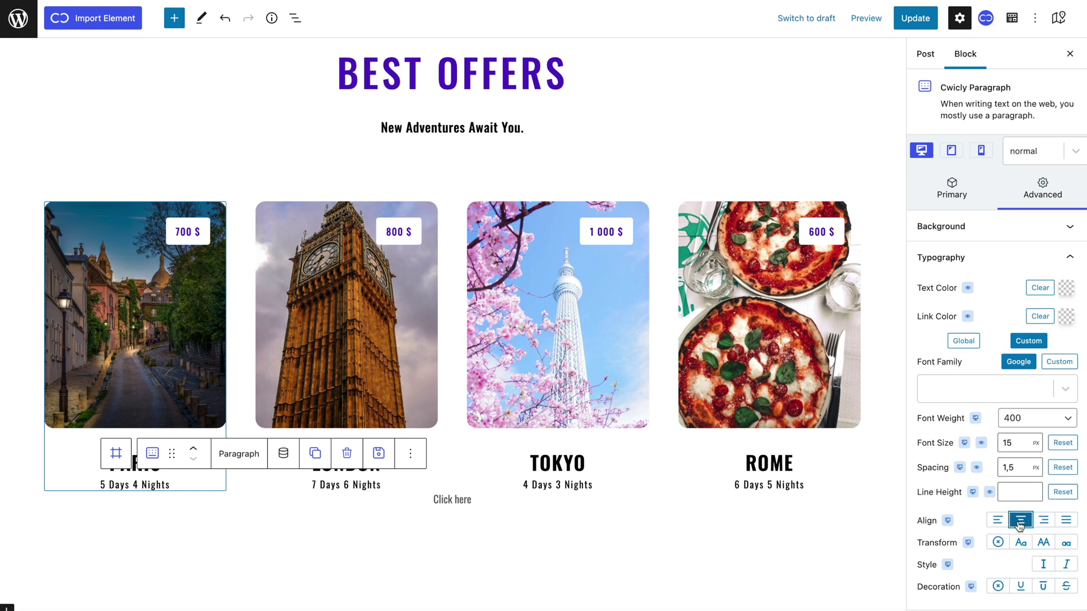
click(1002, 266)
Give the days-and-nights text separate margins: 10 px top and 30 px bottom
click(986, 354)
click(1066, 423)
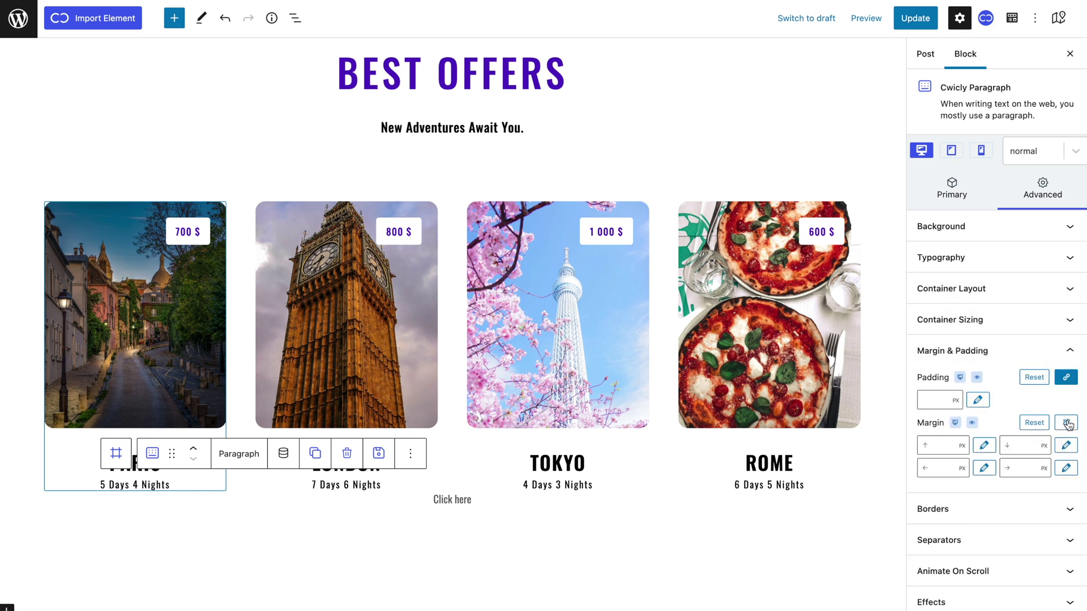
click(944, 445)
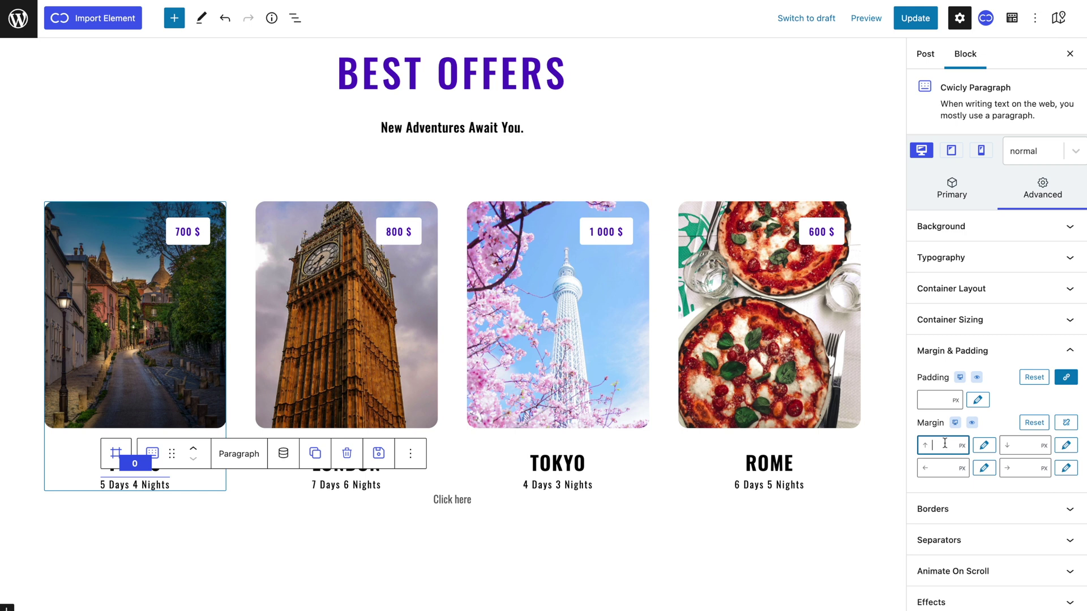
text(10)
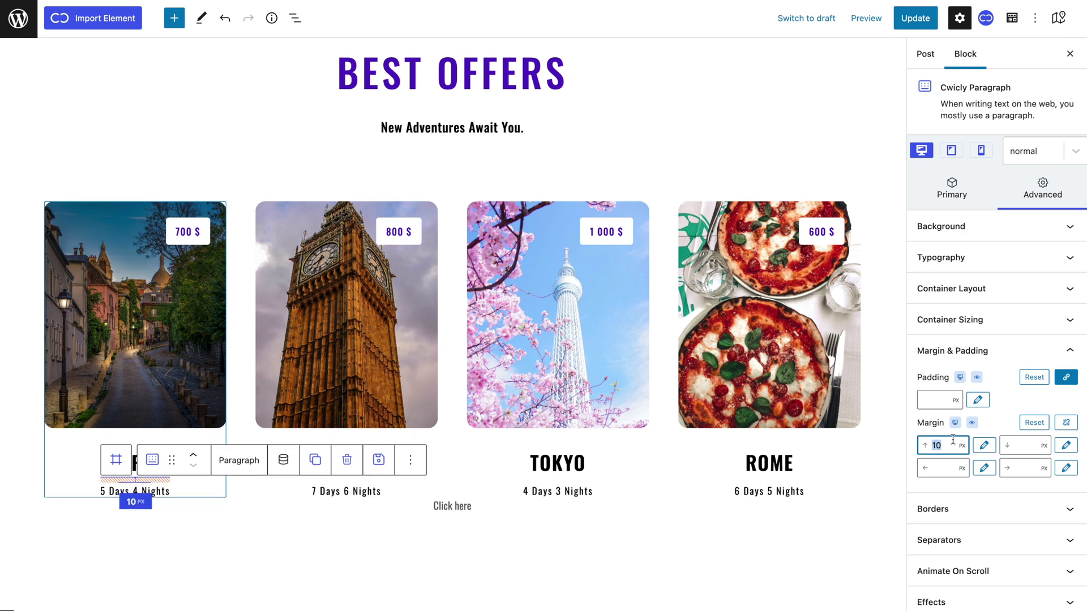
click(1024, 445)
text(30)
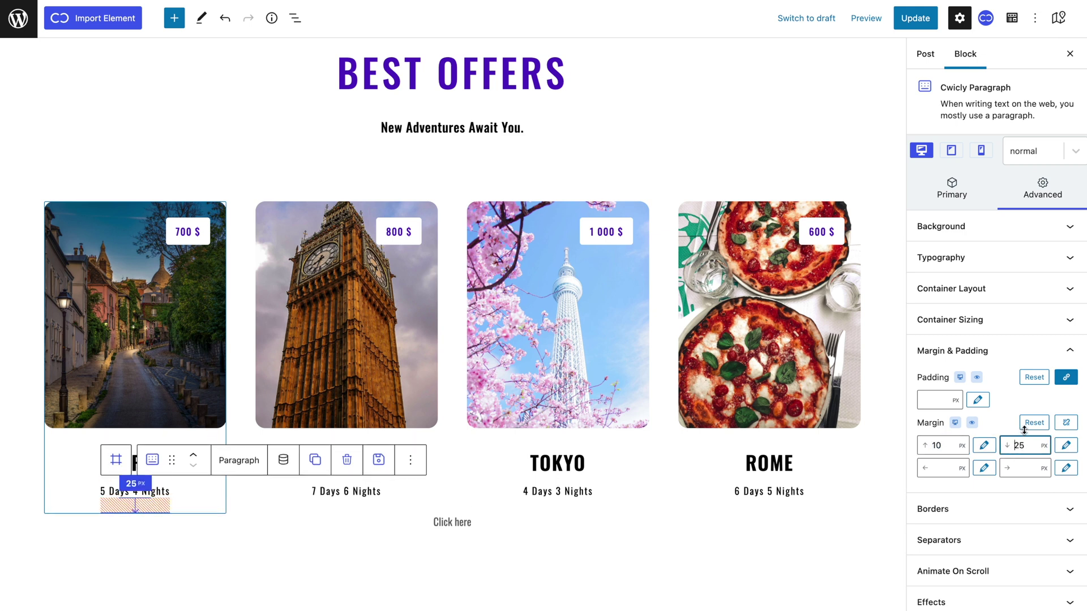
Add a button to each card with its label from the repeater's button field
click(118, 459)
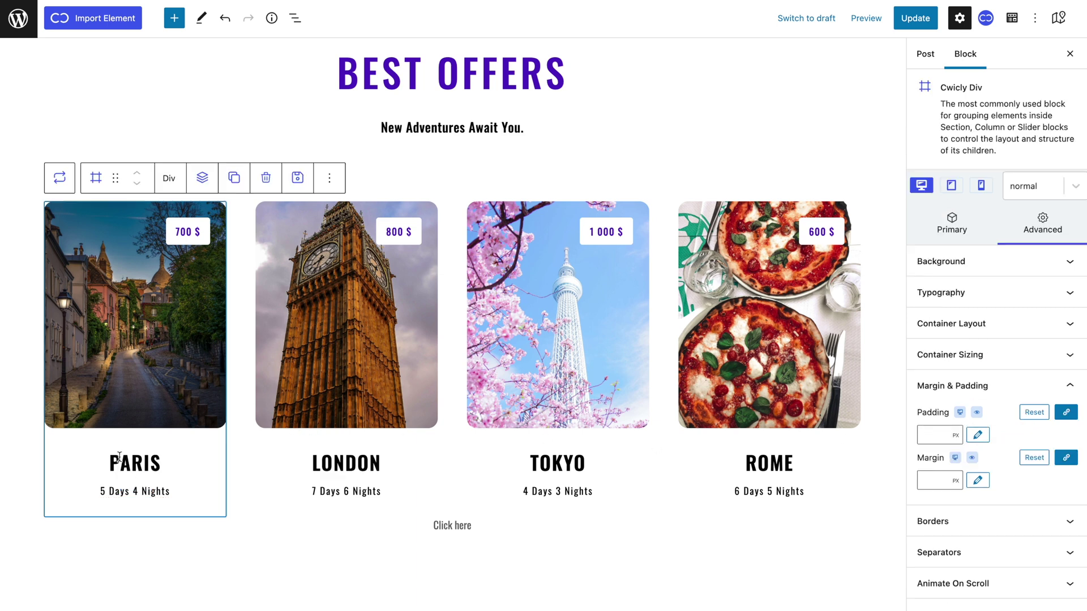
click(204, 180)
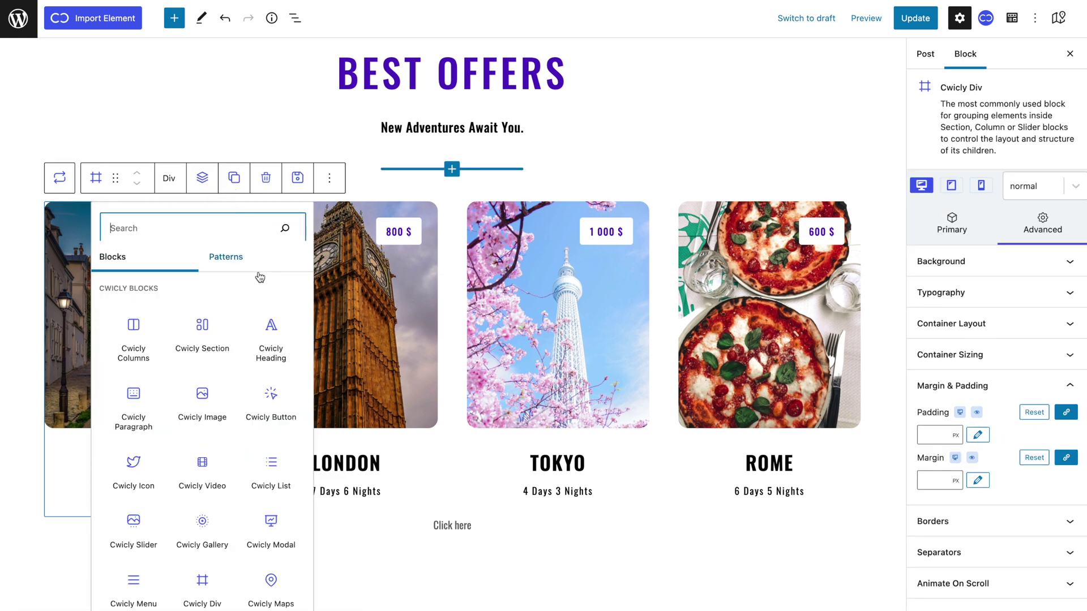
click(272, 403)
click(285, 493)
click(320, 354)
click(301, 400)
click(307, 361)
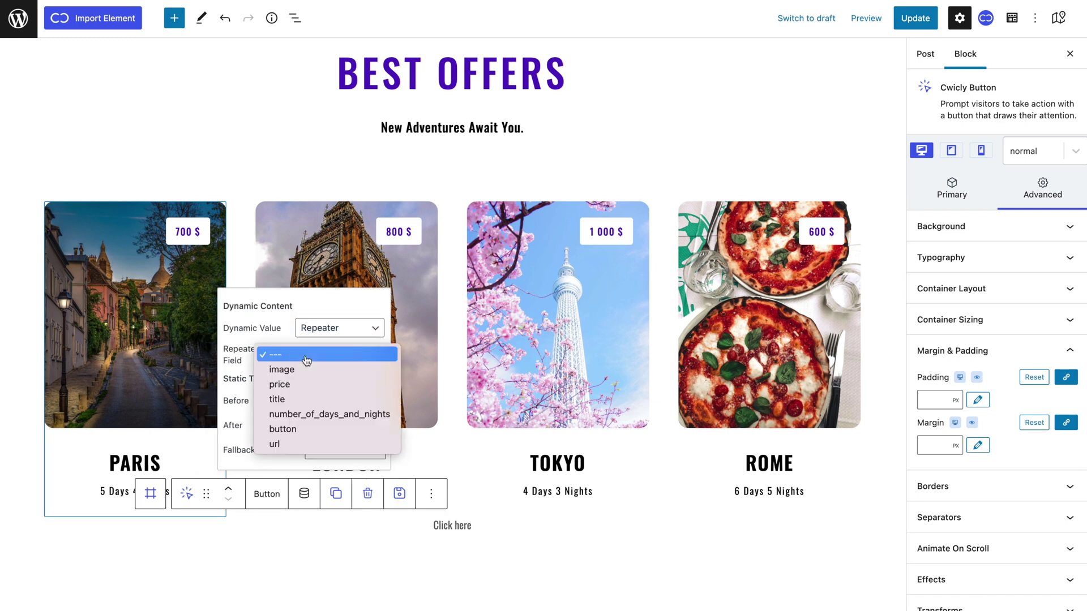
click(300, 427)
click(284, 493)
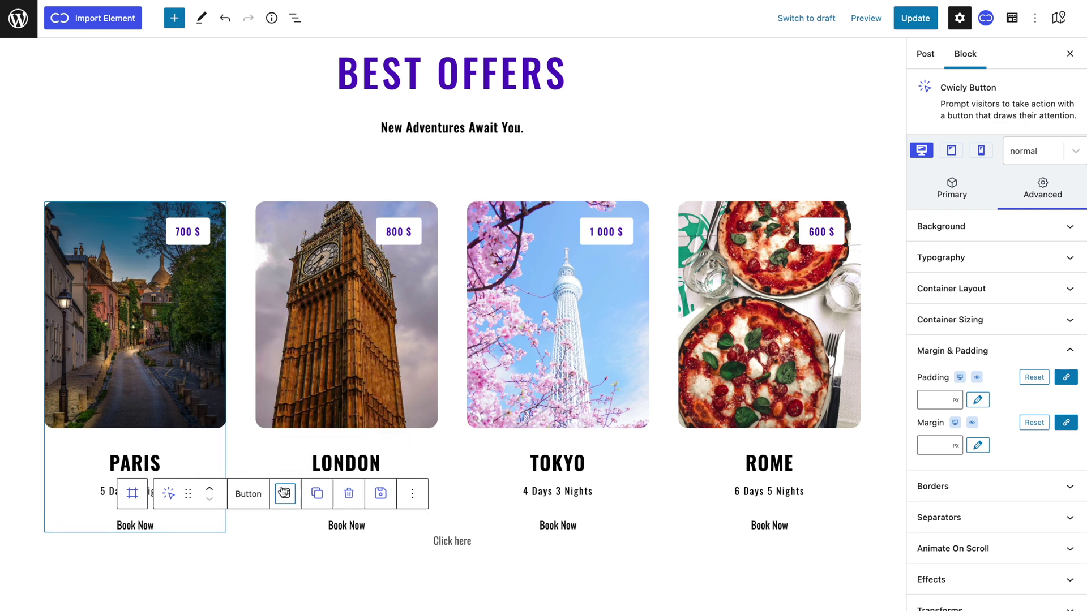
Define the button as a link with a dynamic ACF Repeater source using the url field
click(944, 184)
click(927, 374)
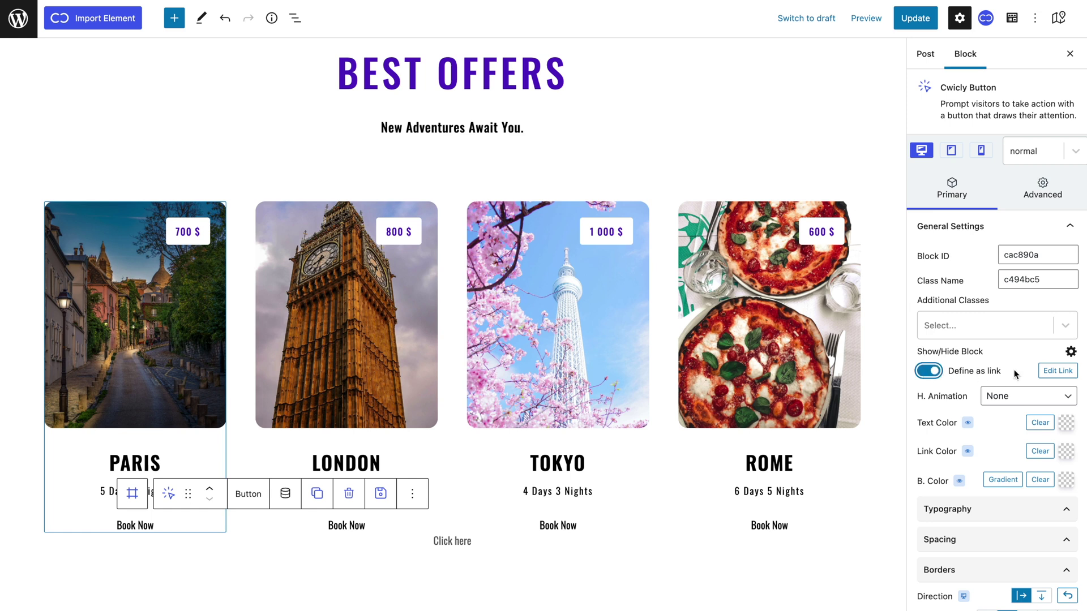
click(1050, 371)
click(963, 435)
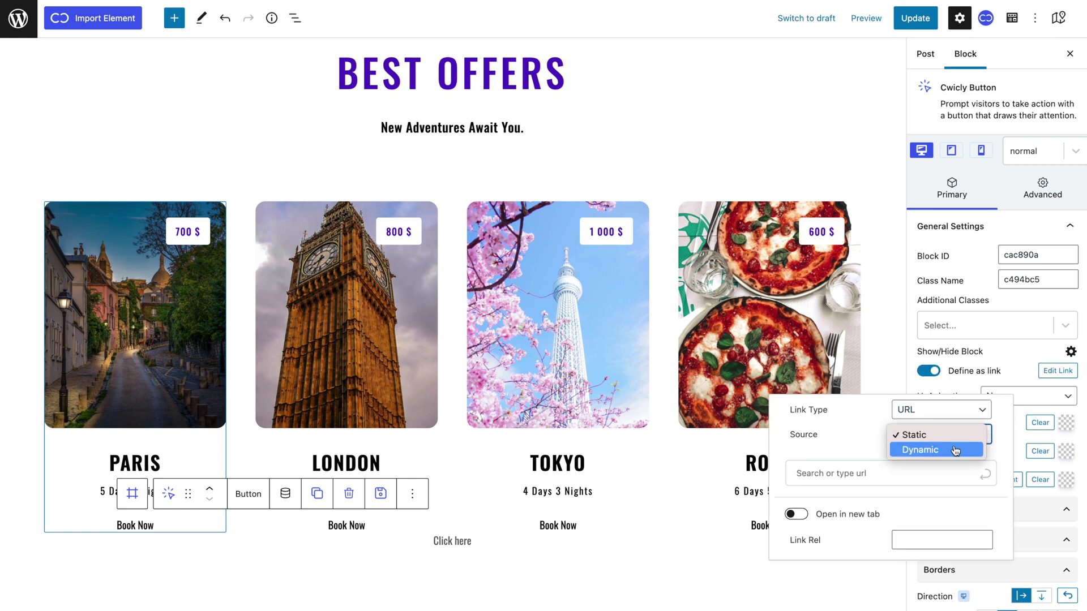
click(956, 450)
click(957, 457)
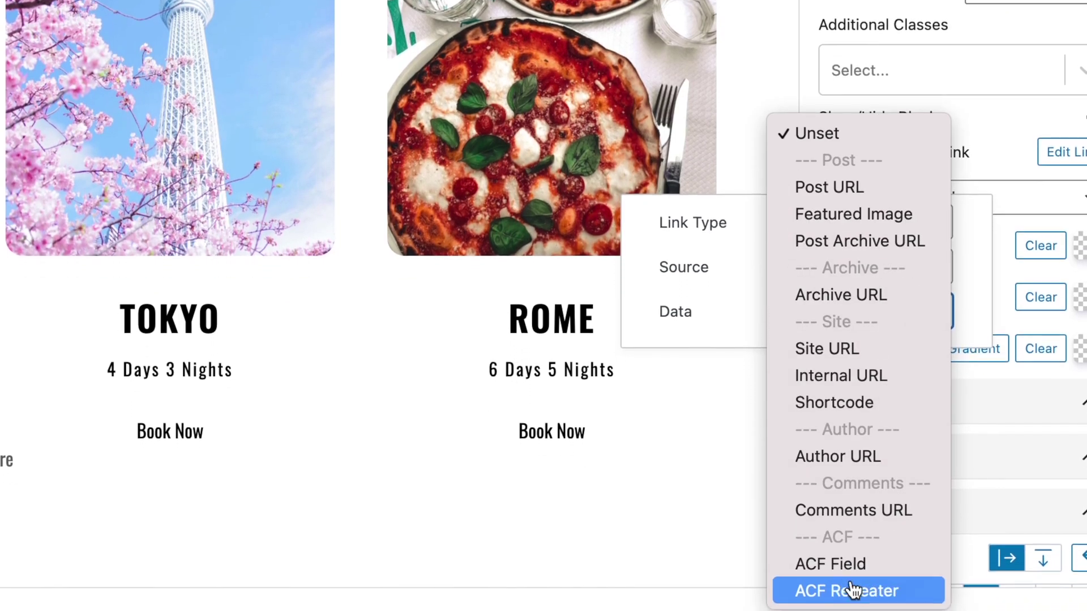
click(852, 591)
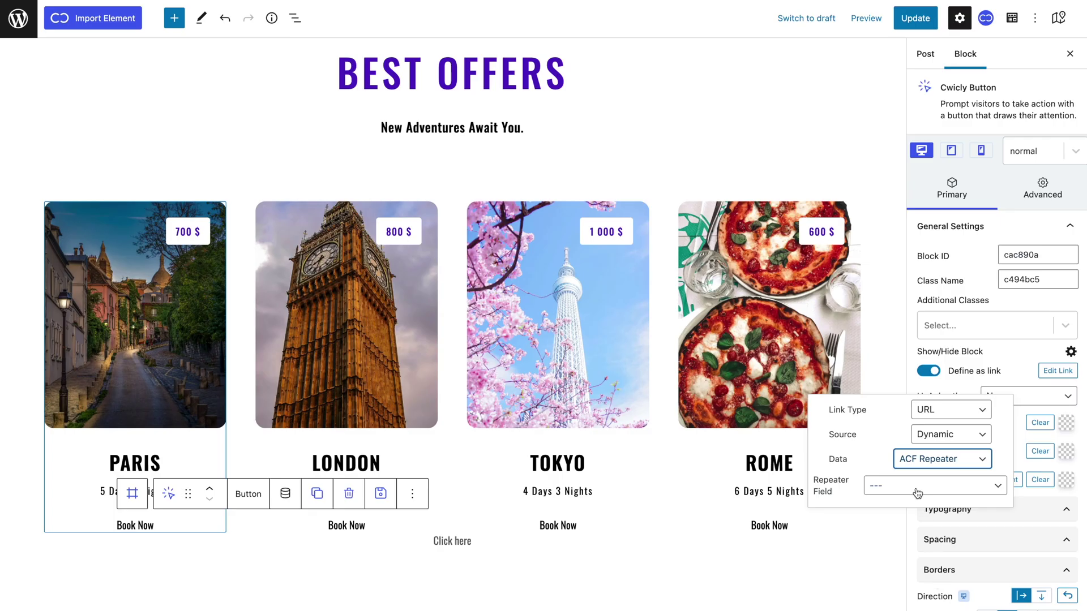
click(917, 493)
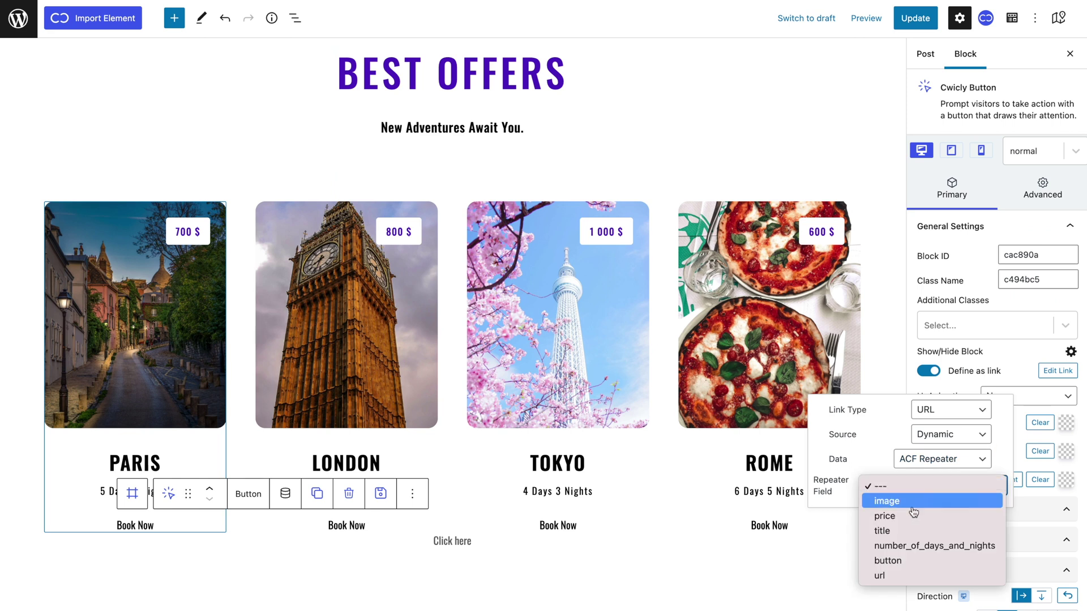
click(904, 576)
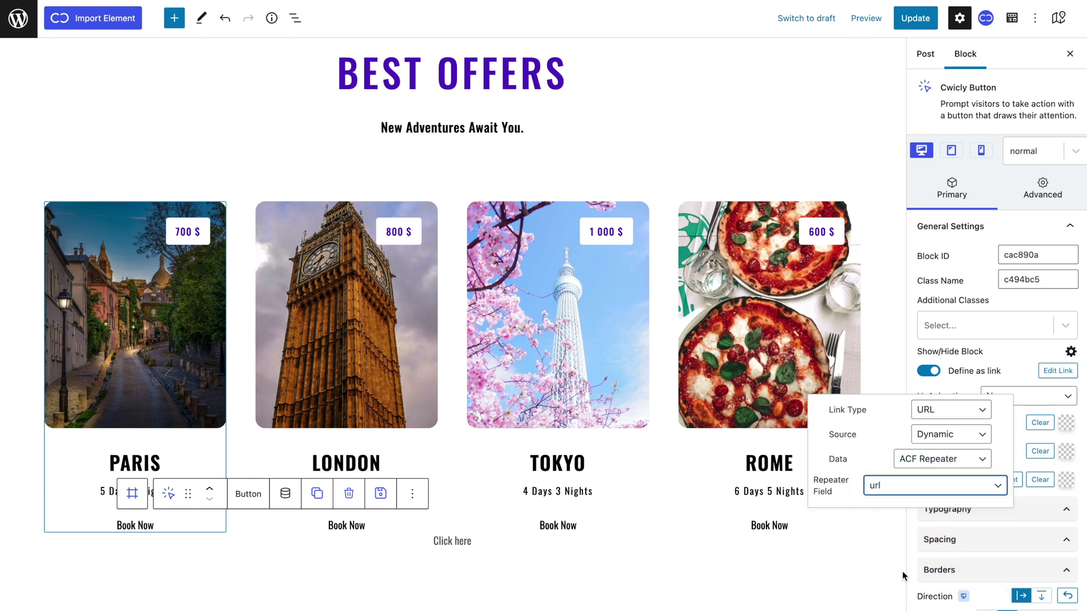
Give the Book Now buttons a purple 5018C1 background and white text
click(1051, 197)
click(1025, 225)
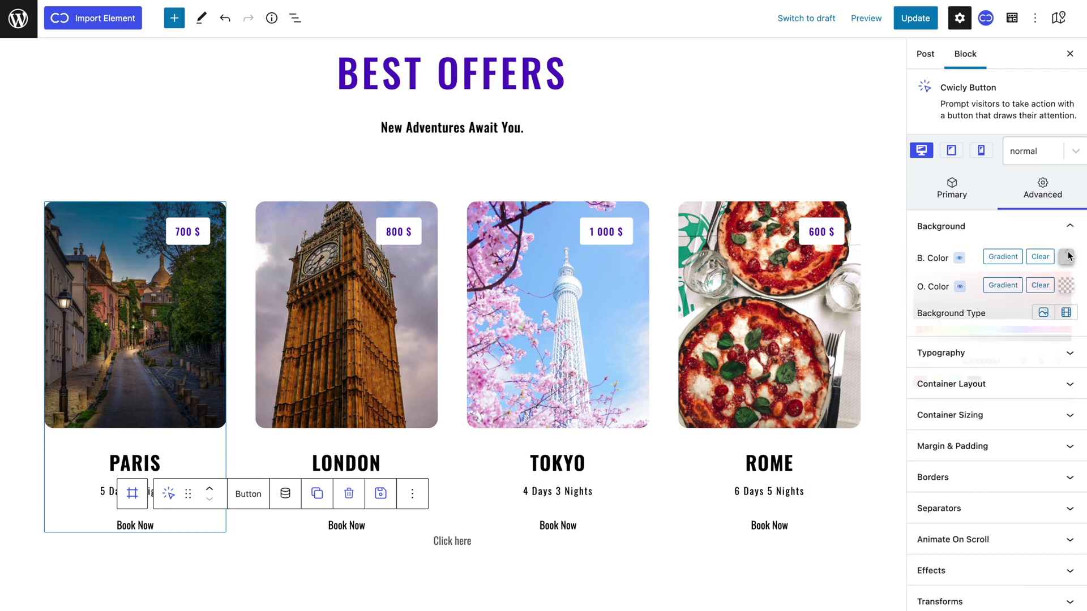
click(1066, 257)
double_click(971, 409)
text(5018C1)
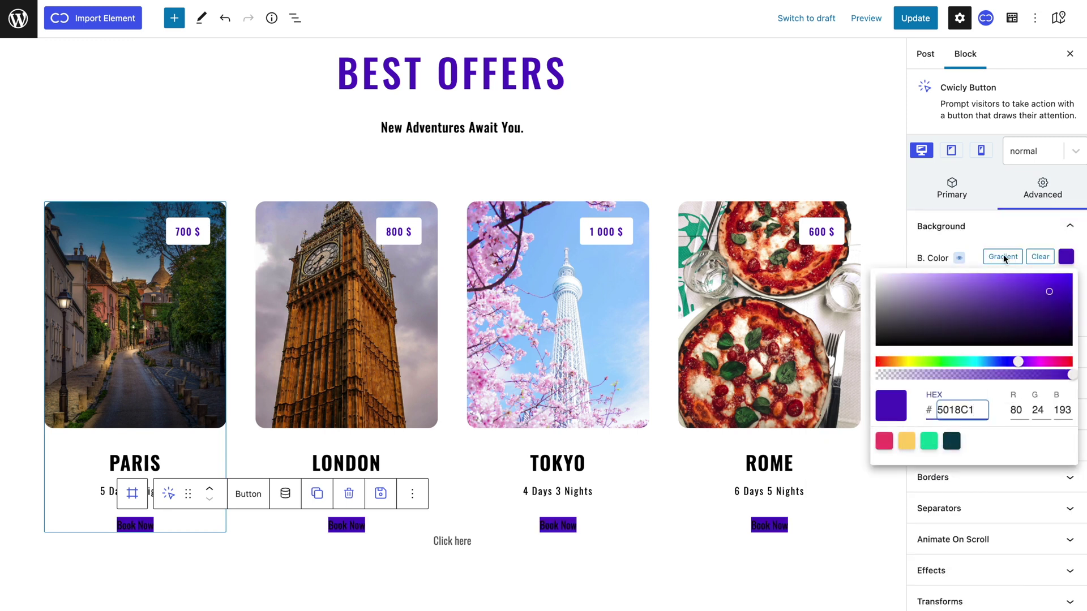
click(977, 262)
click(975, 346)
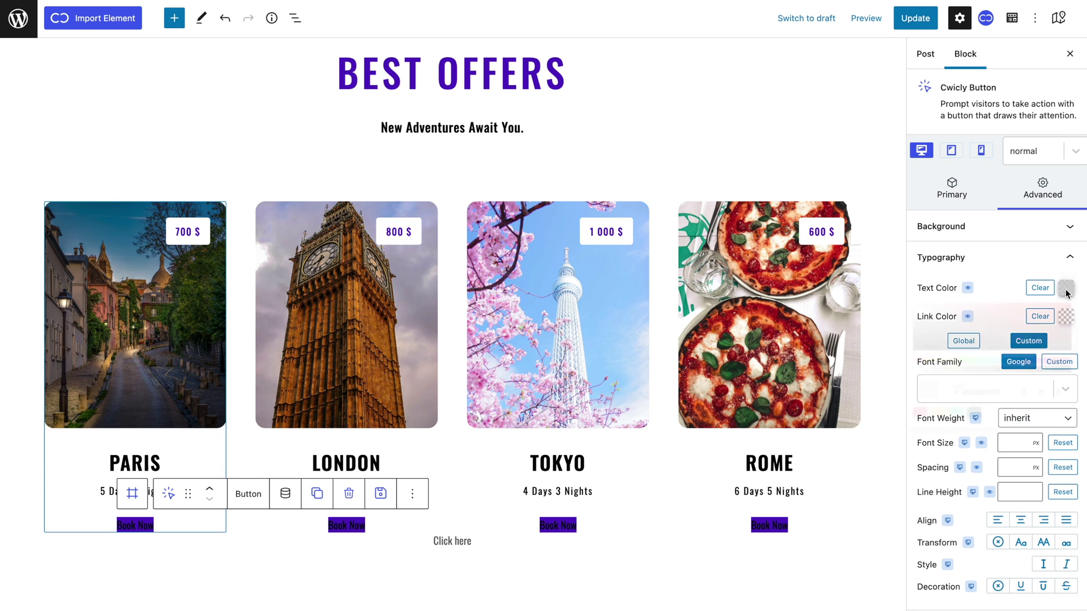
click(1066, 288)
click(875, 308)
click(991, 279)
click(962, 258)
Add padding to the Book Now buttons and begin setting their border corner radius
click(963, 351)
drag(937, 402, 937, 391)
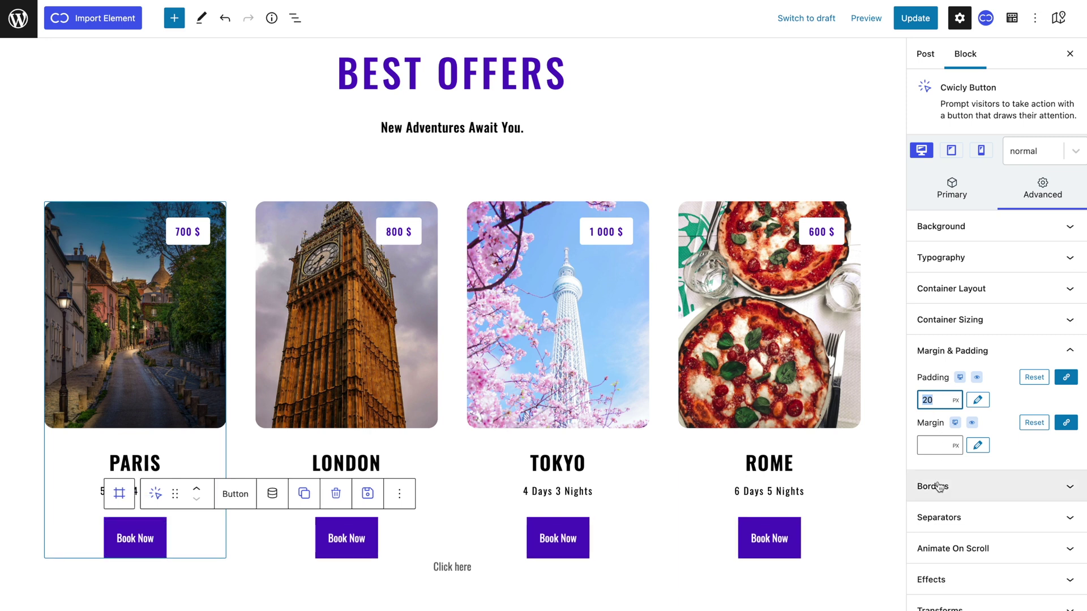
click(934, 486)
click(934, 431)
Set a 5 px corner radius and make the hover-state background almost fully transparent
text(5)
click(982, 390)
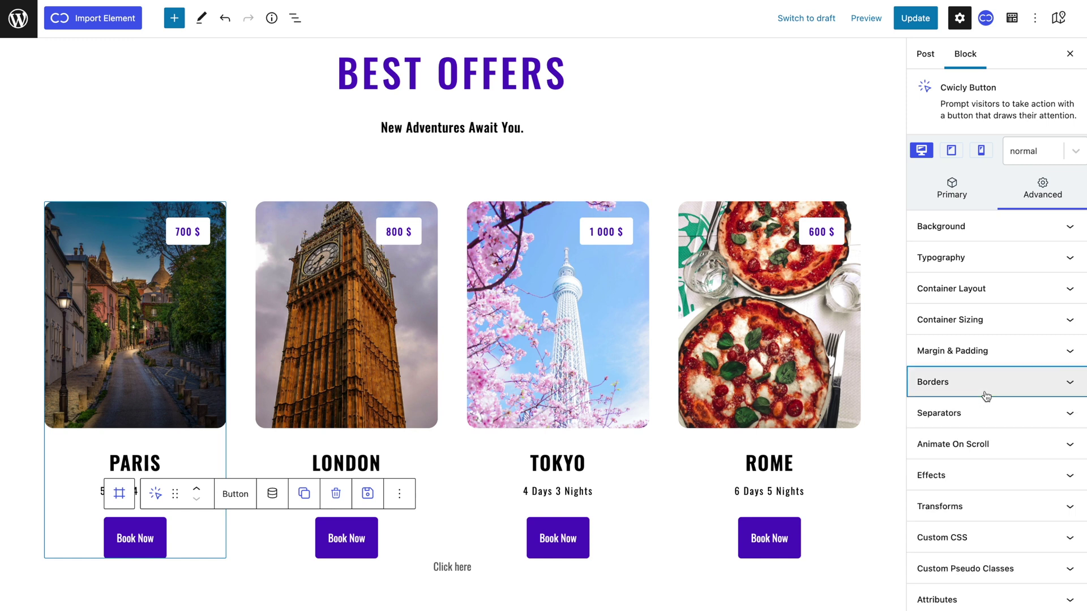
click(1030, 154)
click(1023, 206)
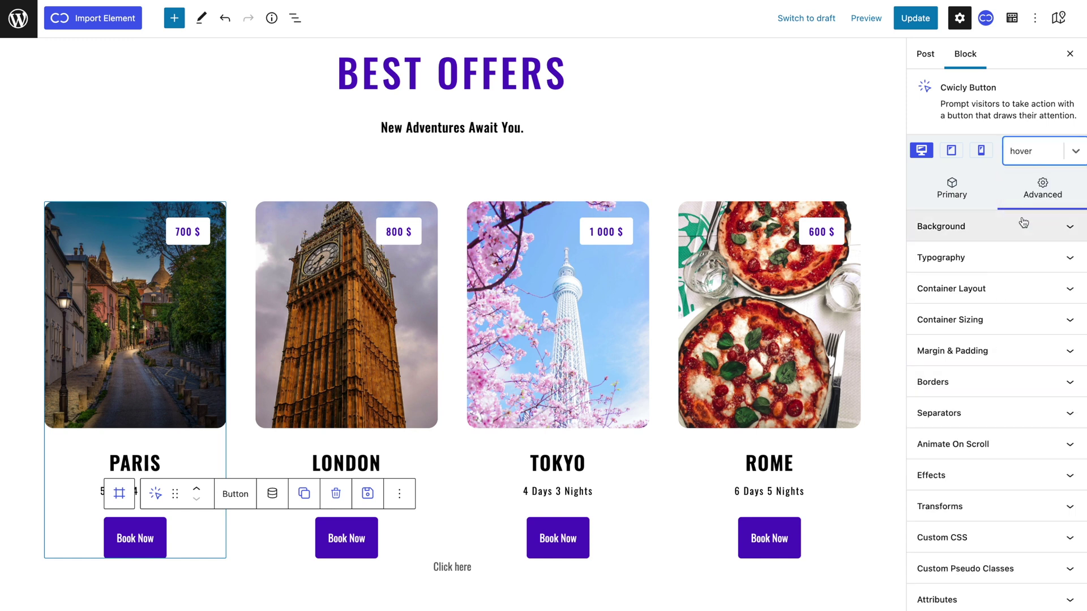
click(1036, 226)
click(1066, 256)
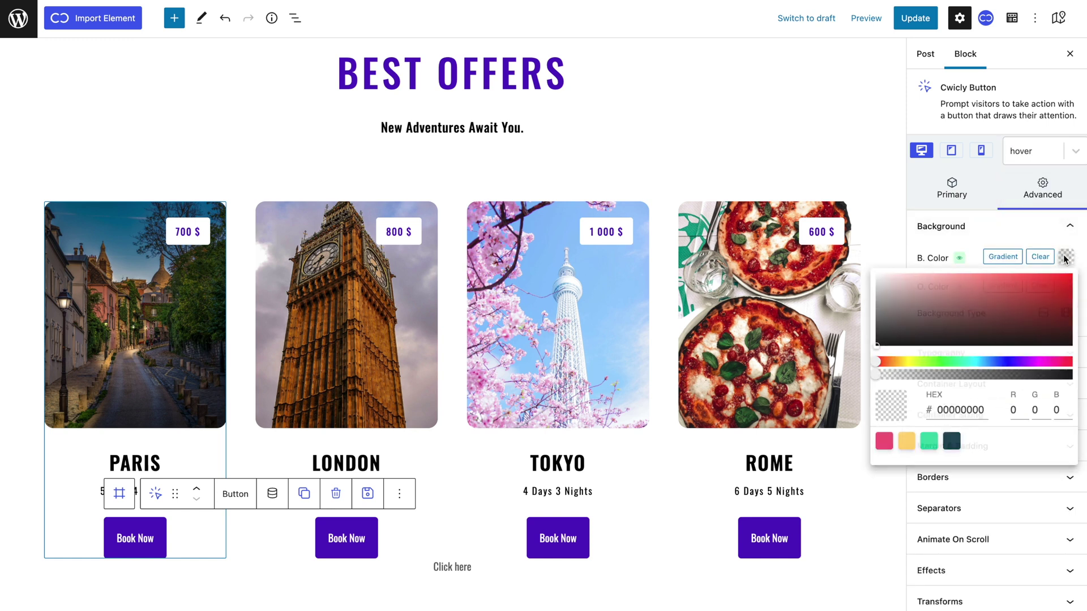
click(878, 376)
click(995, 237)
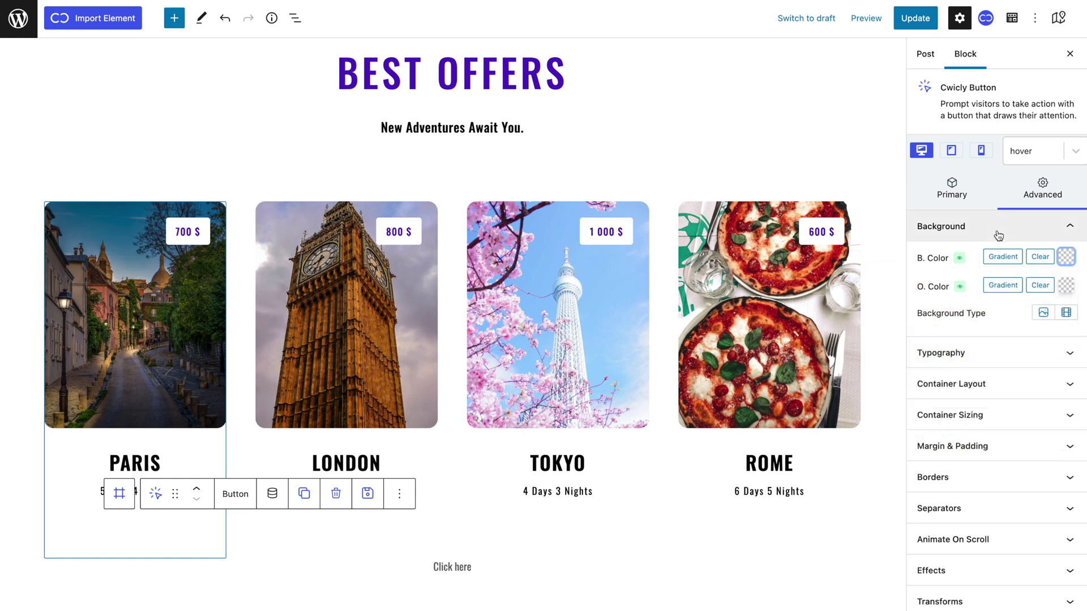
Set the Book Now hover text colour to purple 5018C1
click(985, 353)
click(1066, 288)
double_click(958, 441)
text(5018C1)
click(994, 284)
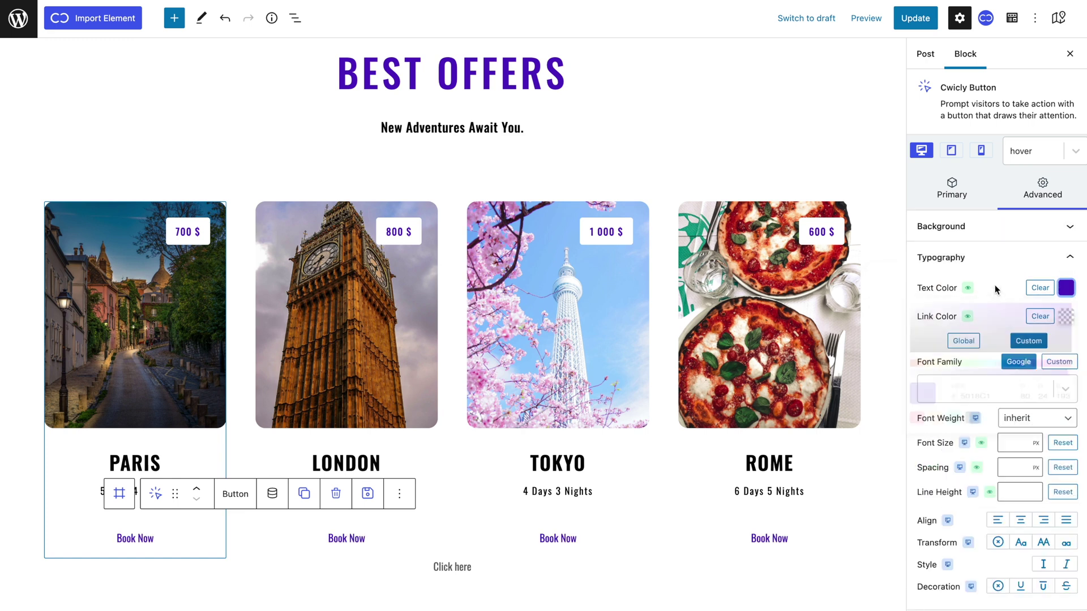
Back in the normal state, set the Effects > Transitions duration to 0,4
click(1041, 155)
click(1029, 181)
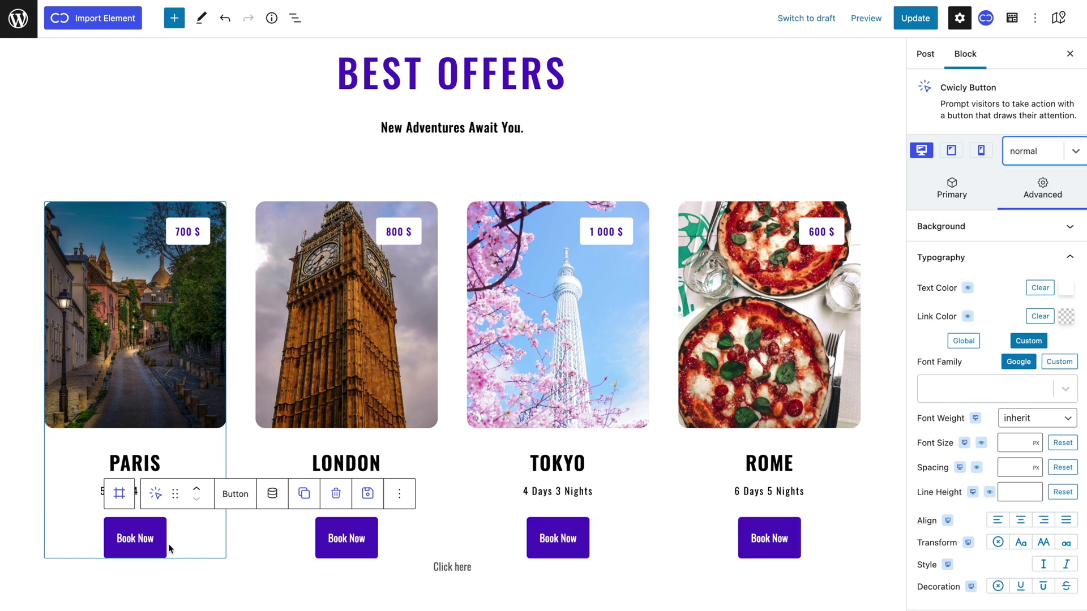
click(940, 259)
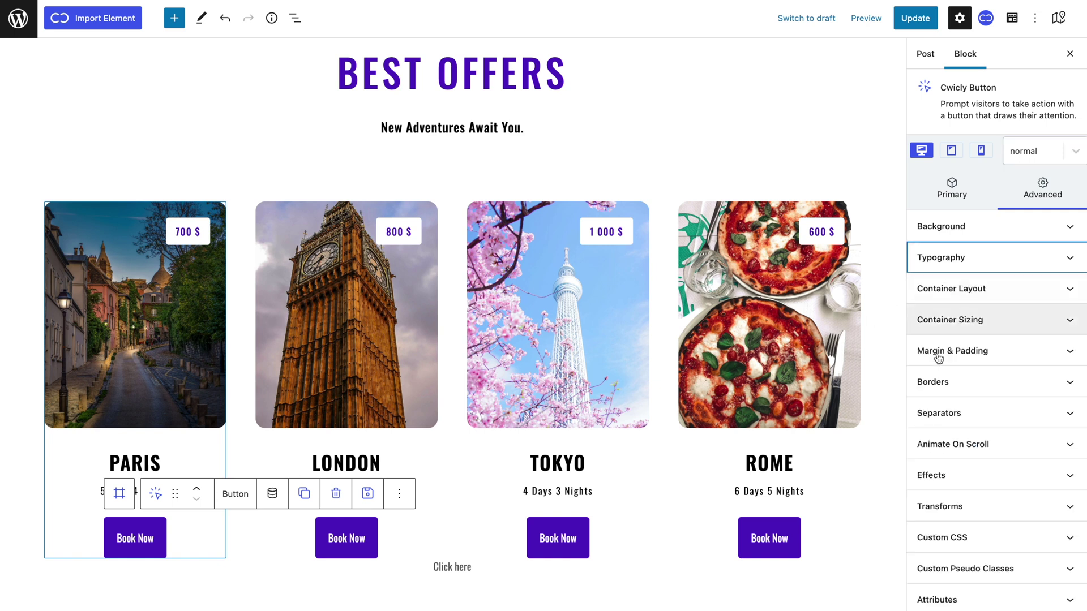
click(932, 473)
scroll(962, 430, down, 2)
click(951, 462)
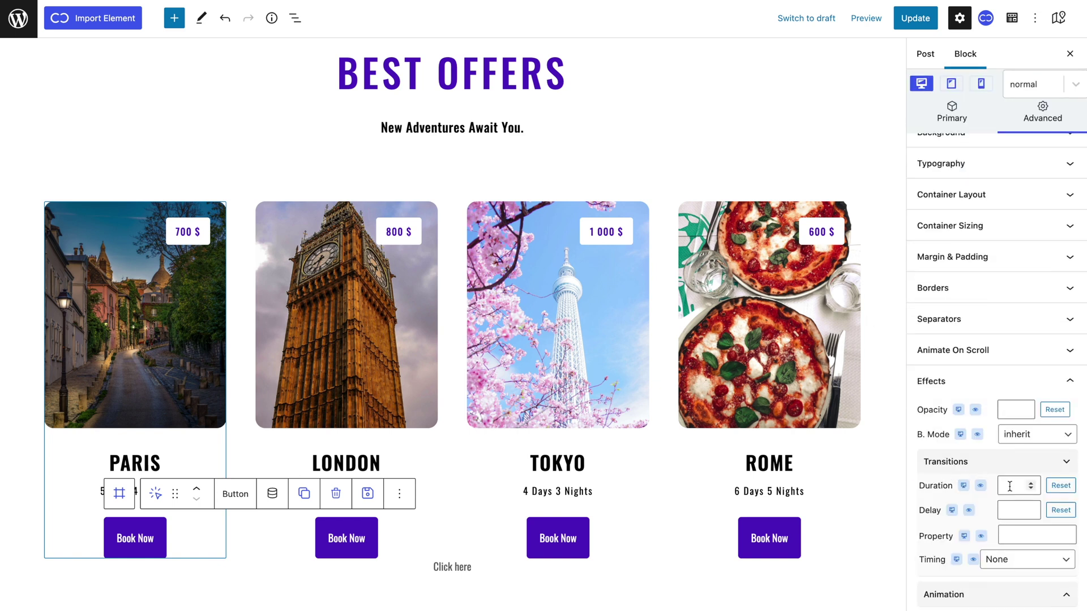
click(1011, 486)
Make the Click here text a link with purple 5018C1 text colour
click(441, 567)
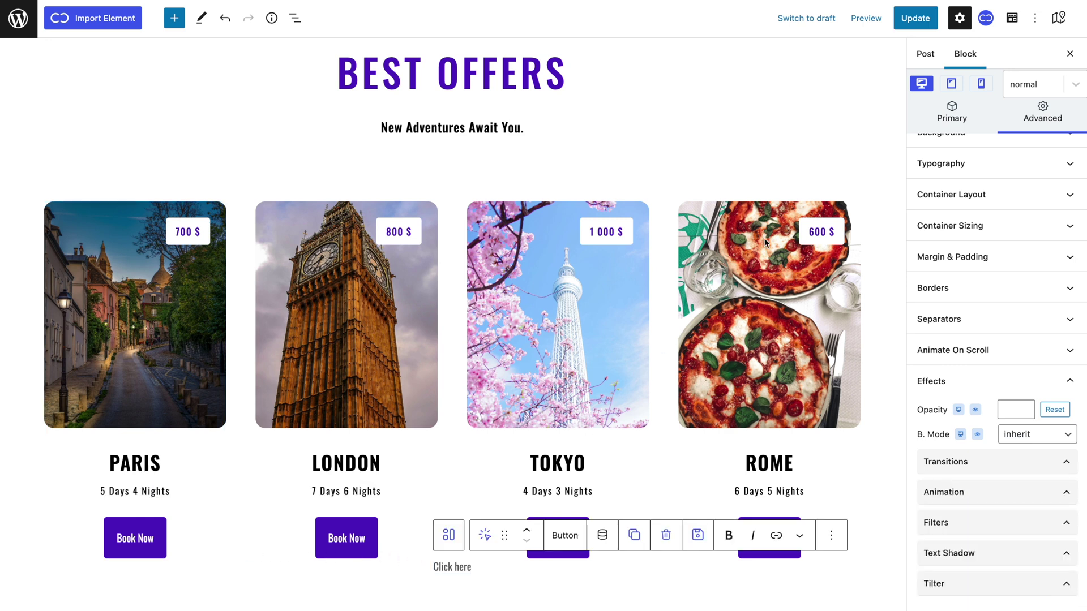
click(950, 124)
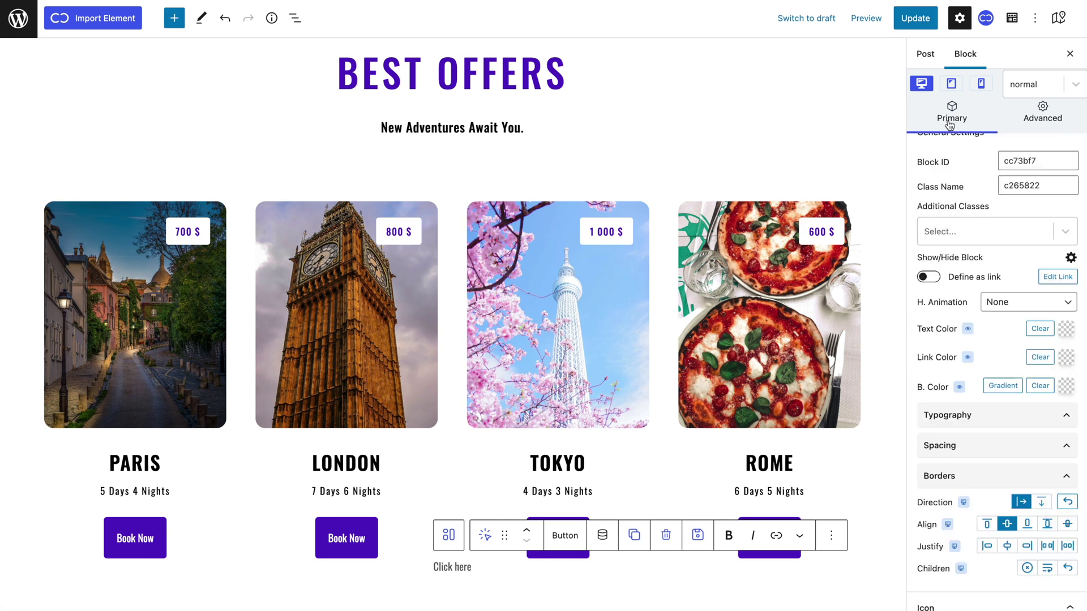
click(929, 277)
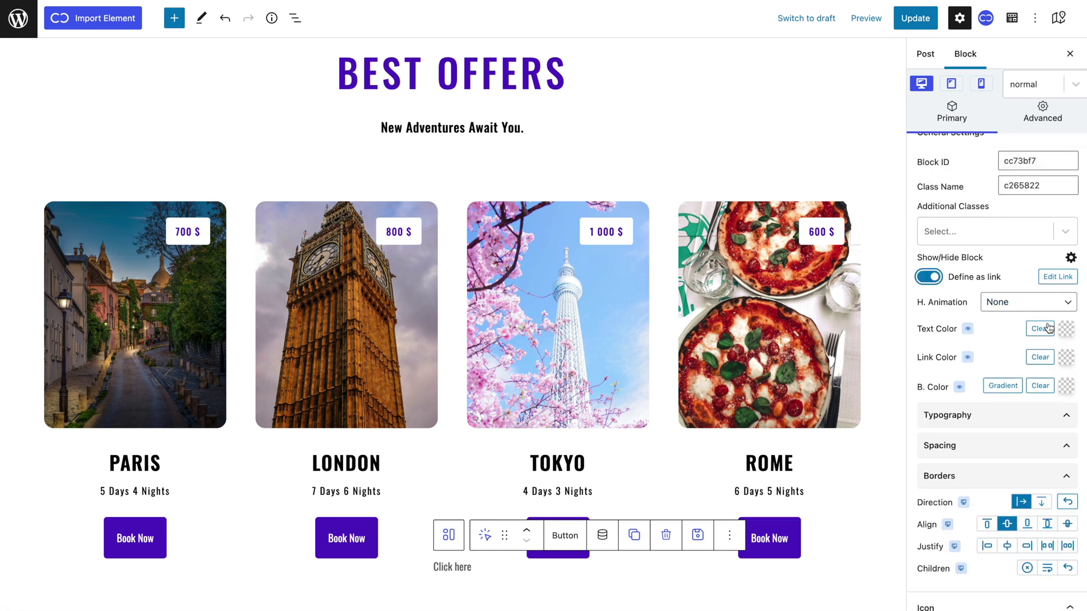
click(1066, 328)
double_click(957, 482)
text(5018C1)
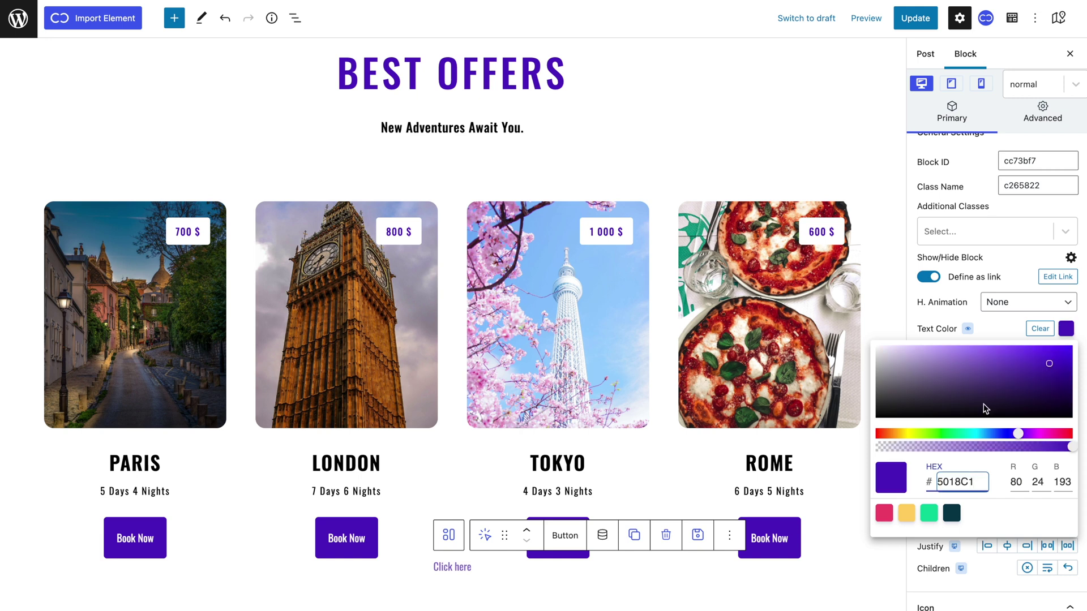
click(995, 328)
Style the link at weight 500, size 20, spacing 1,5 and uppercase, selecting its wording
click(997, 415)
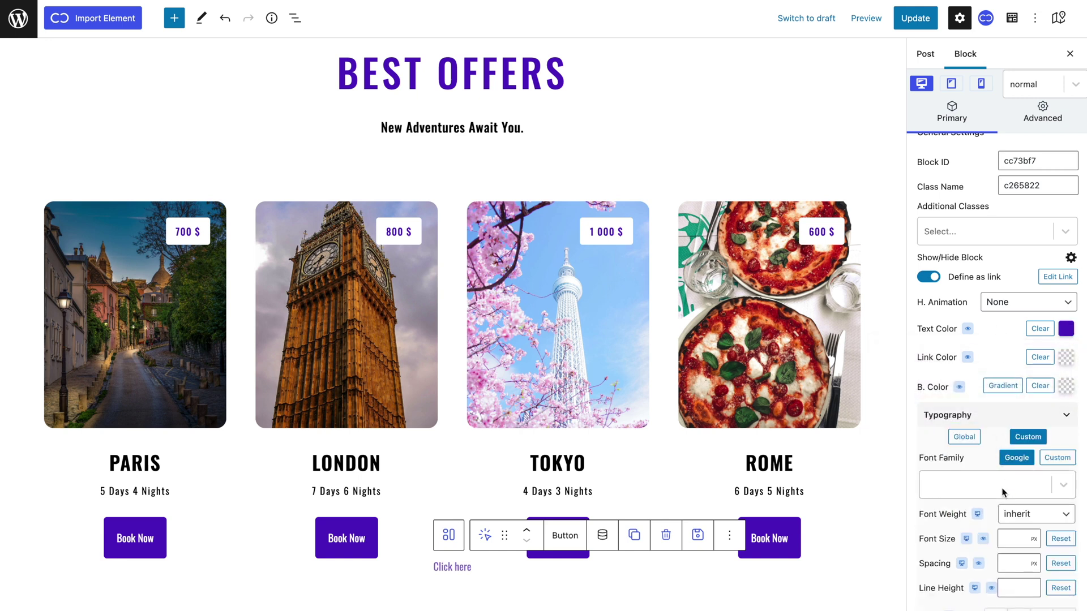
click(1019, 514)
click(1013, 589)
click(1013, 539)
text(20)
click(1006, 563)
text(1)
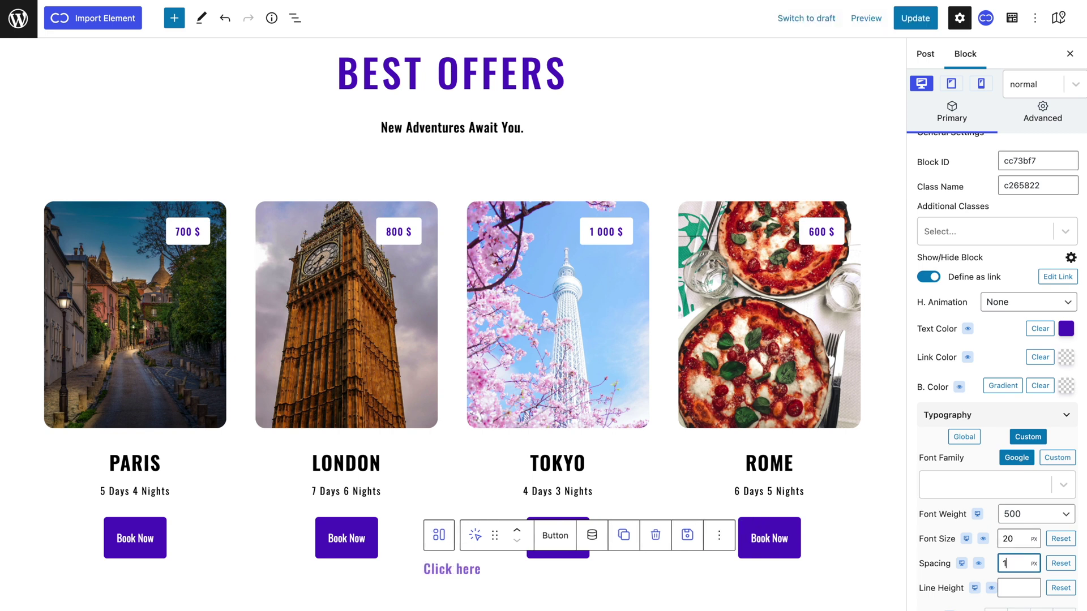
text(,5)
scroll(1042, 549, down, 3)
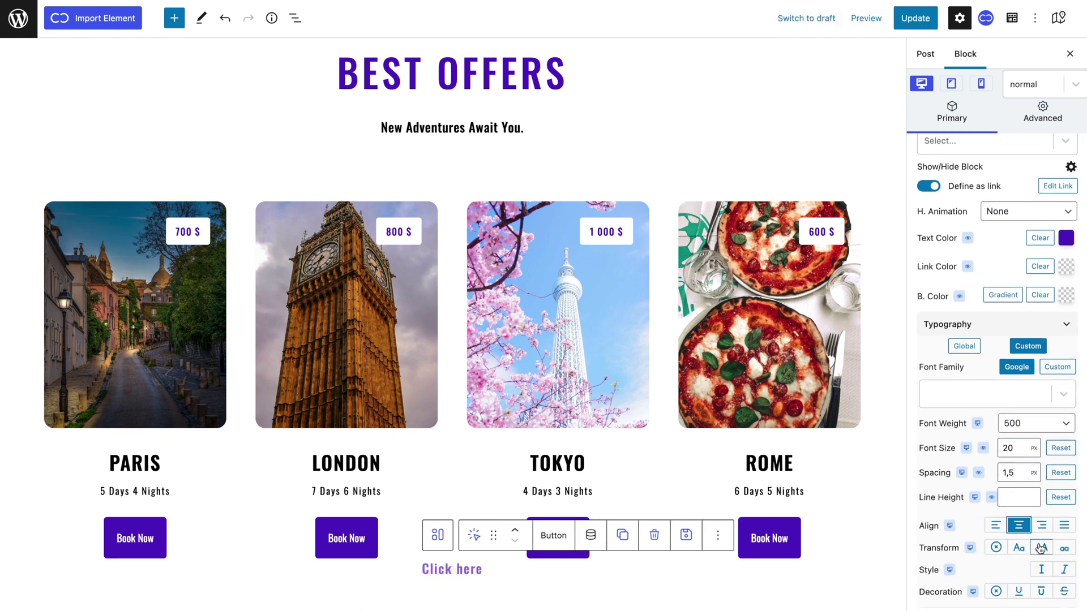
click(1042, 548)
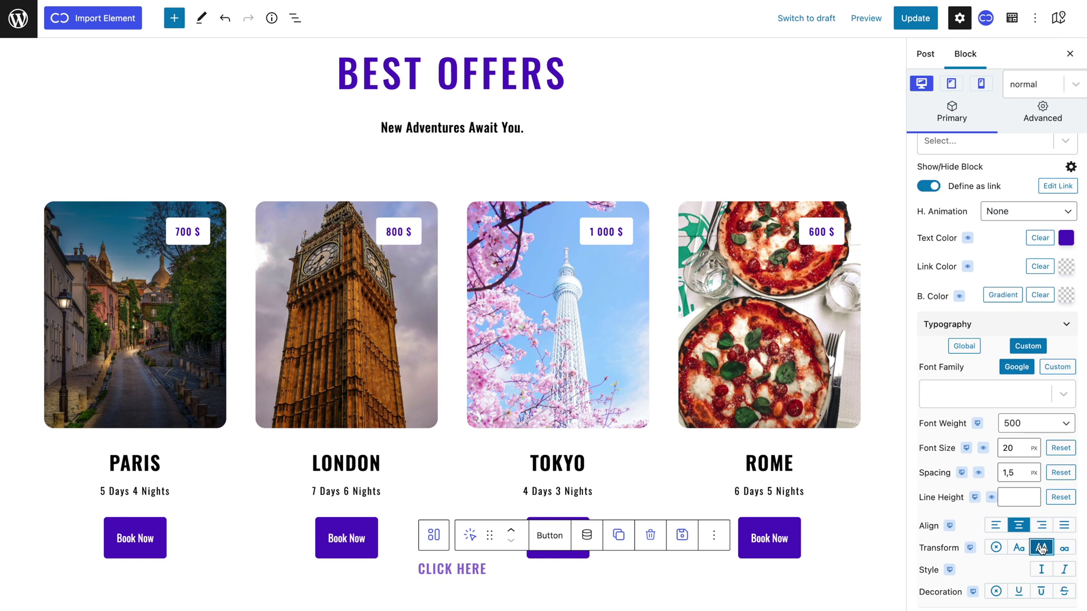
triple_click(468, 568)
Retype the label as 'More Offers' and give it a solid border with 5 px radius
text(More Offers)
click(1046, 109)
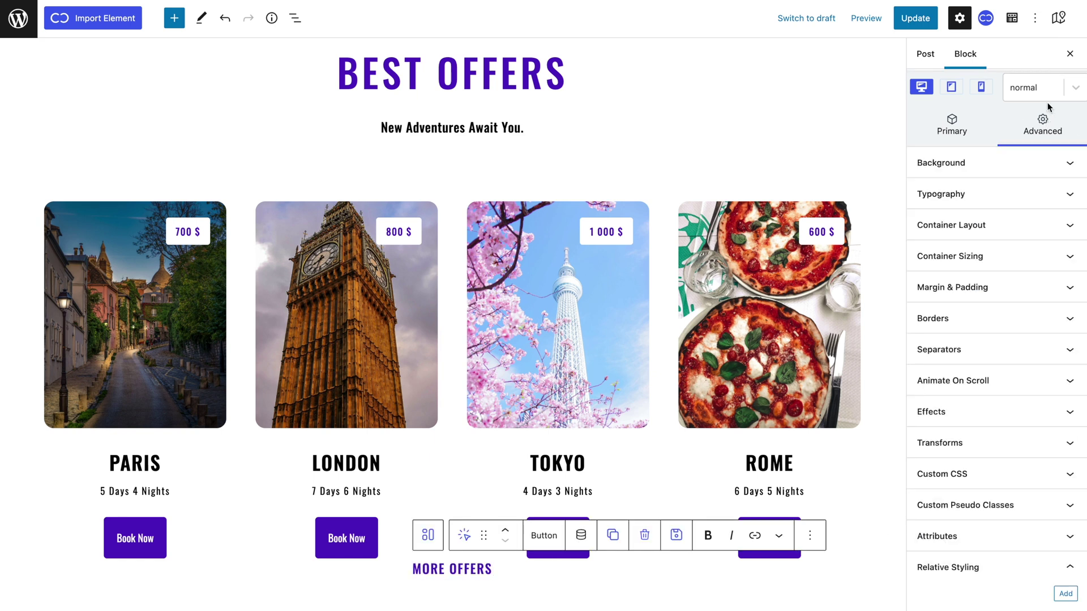
click(957, 320)
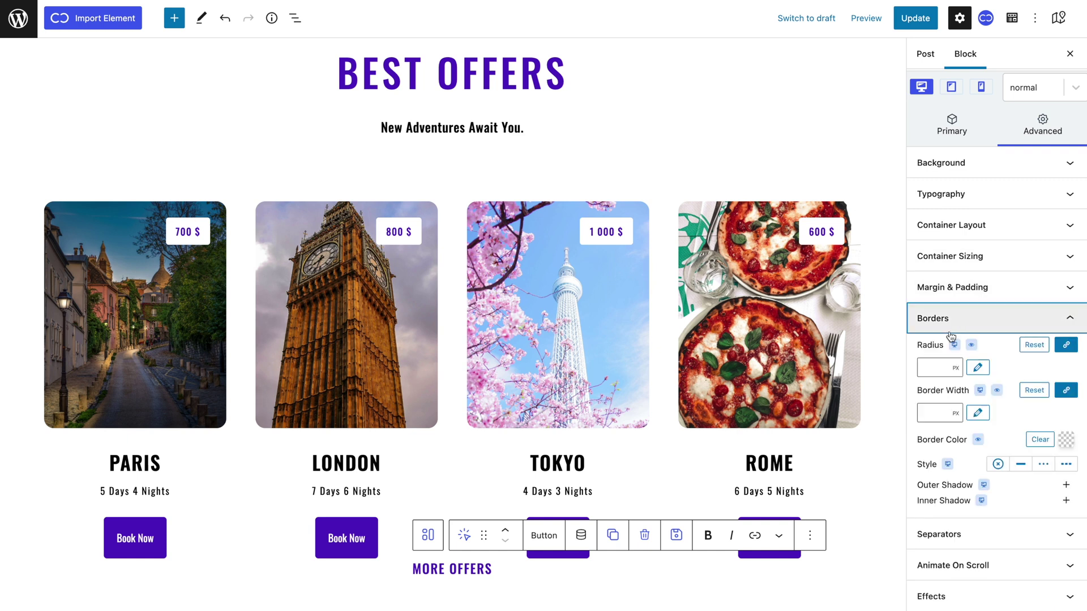
click(936, 367)
text(5)
click(1020, 464)
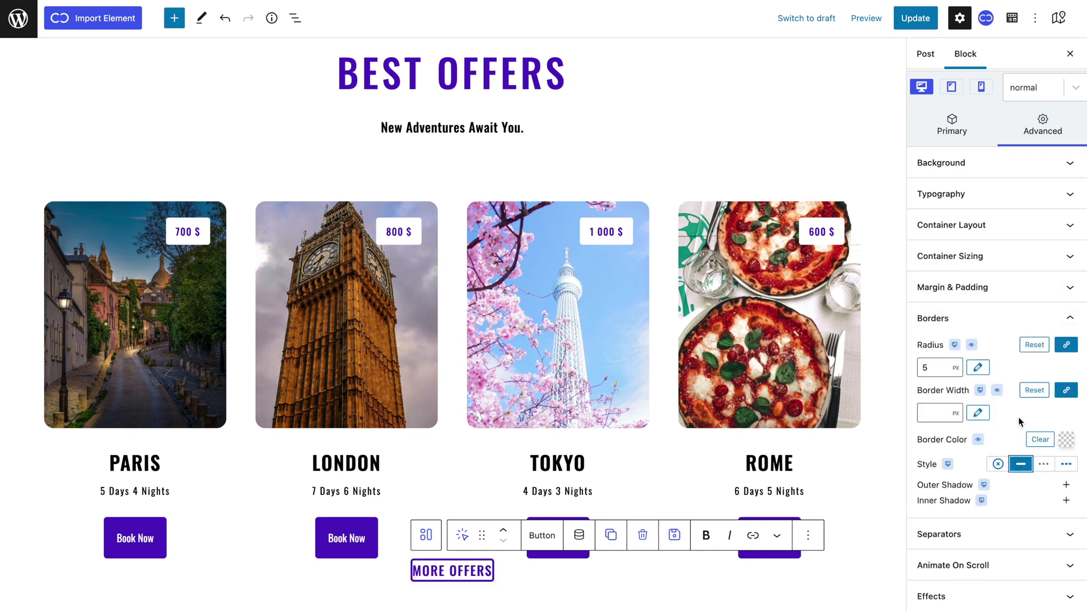
Give MORE OFFERS about 20 px padding and a 100 px top margin
click(1018, 297)
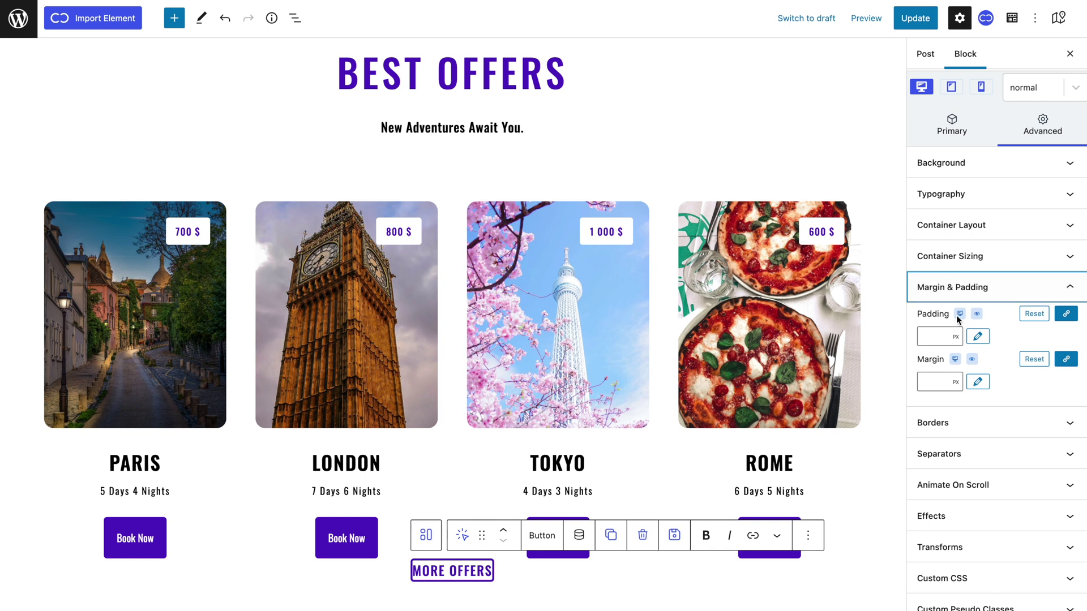
drag(950, 318, 936, 321)
click(1066, 359)
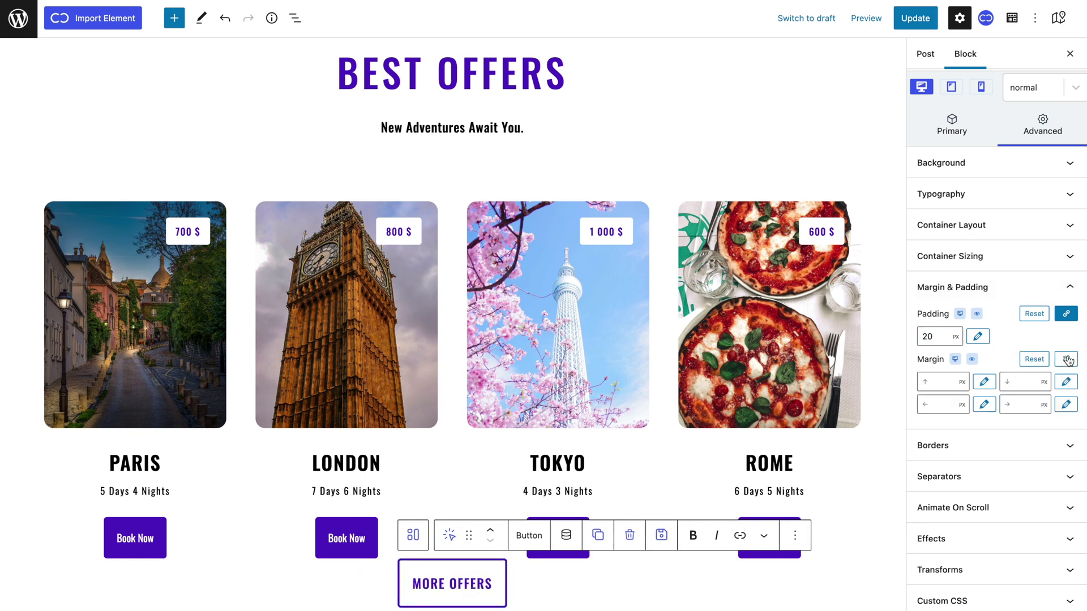
drag(944, 380, 944, 337)
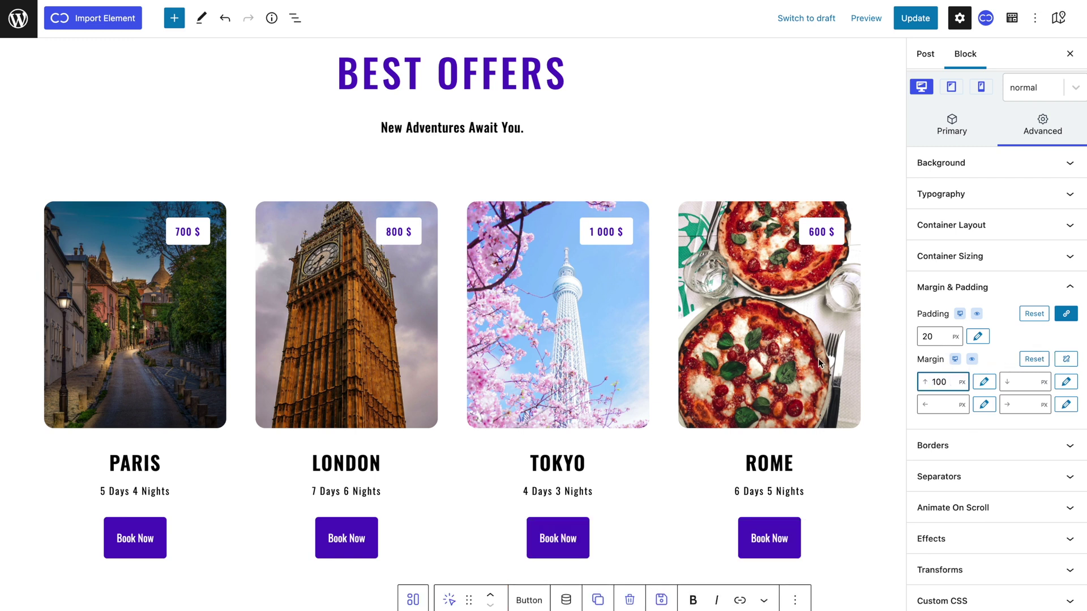
scroll(688, 436, down, 5)
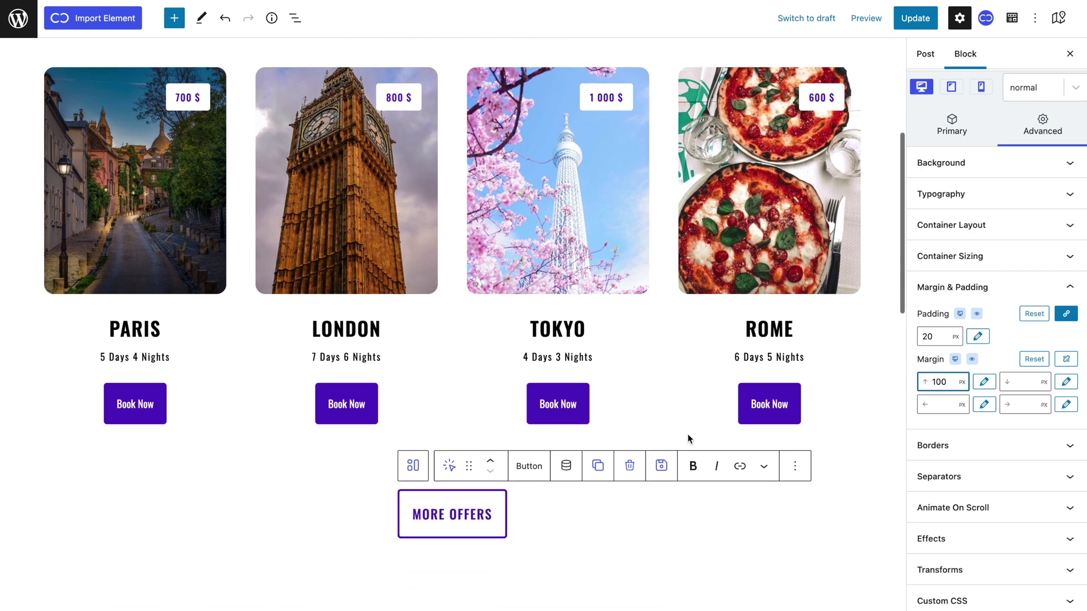
In the hover state, set the More Offers background to purple 5018C1
click(1028, 96)
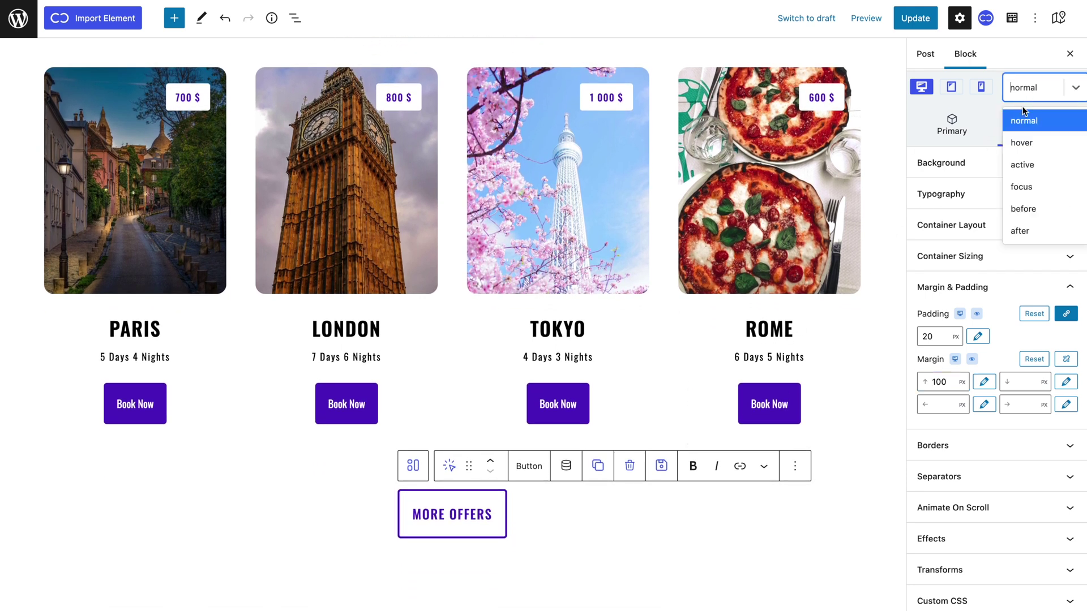
click(1023, 143)
click(1023, 162)
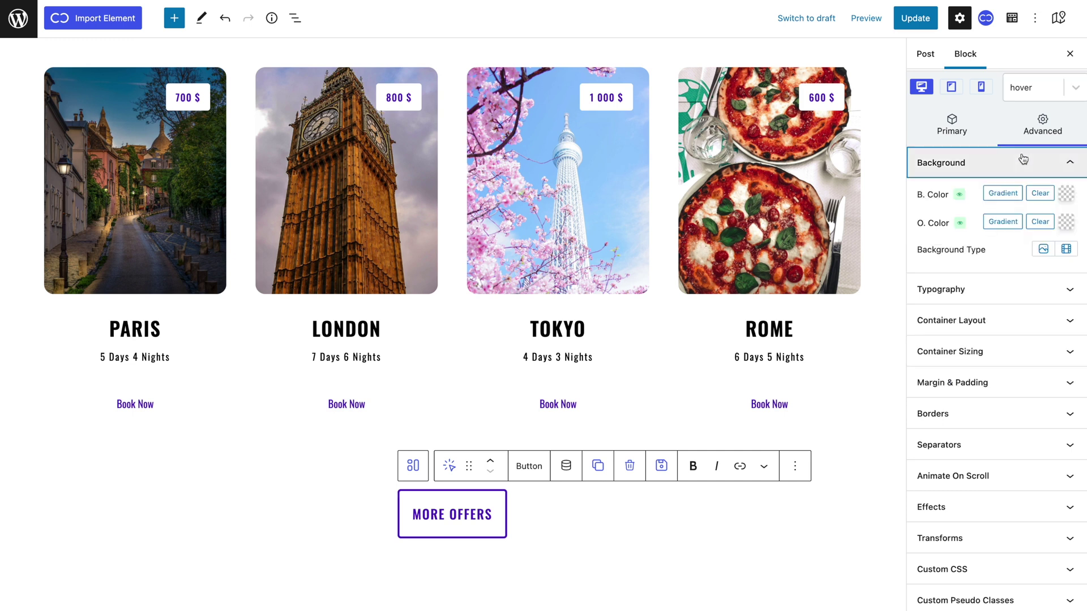
click(1065, 193)
double_click(958, 346)
text(5018C1)
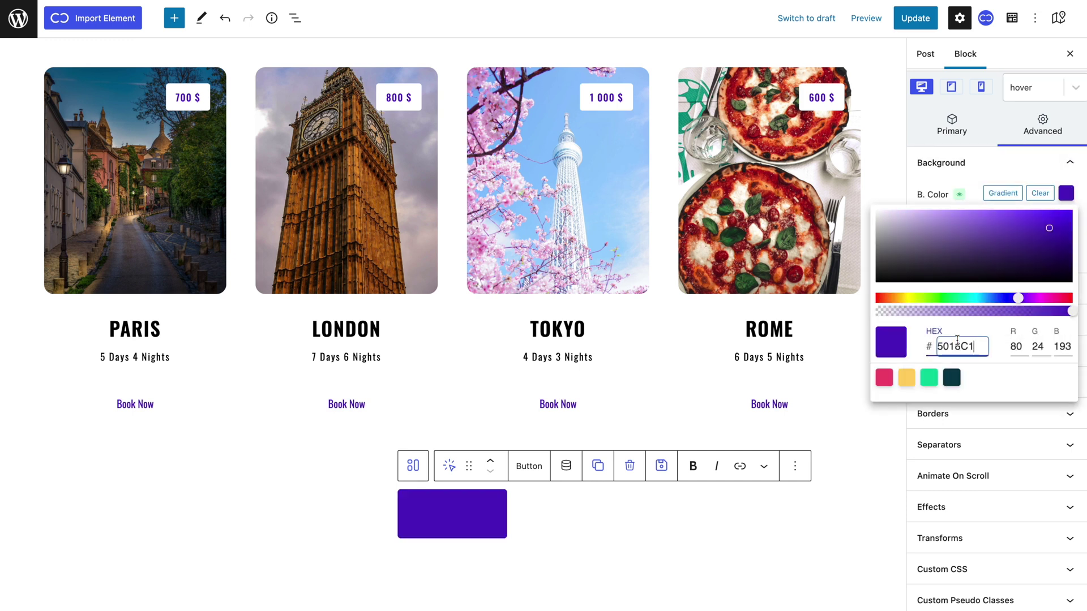
click(978, 178)
Set the hover text colour to FFF5F5 and the hover border colour to 5018C1
click(941, 287)
click(1065, 224)
click(884, 242)
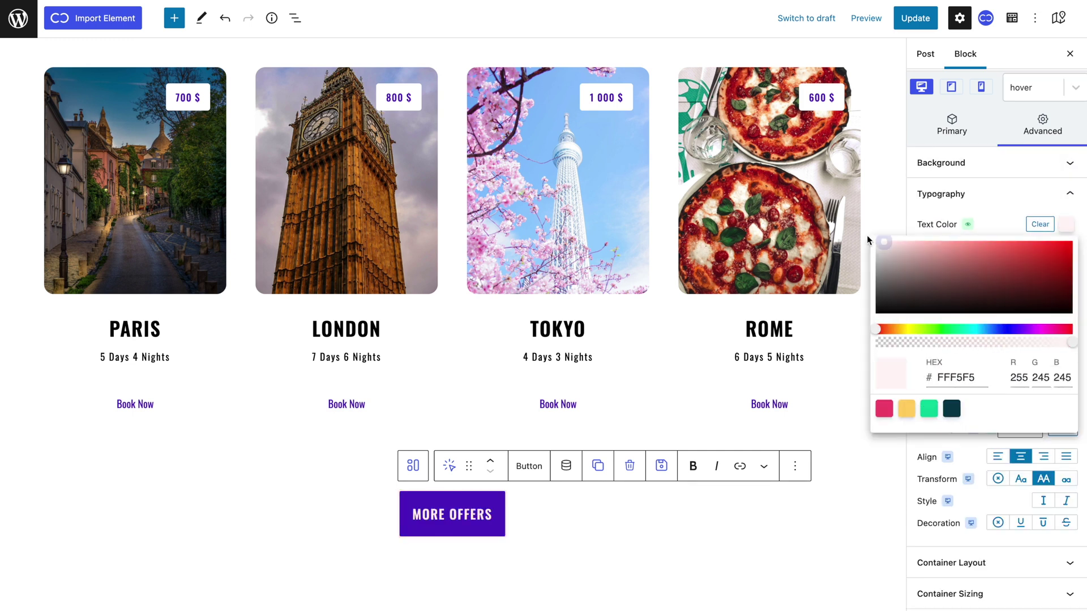
click(937, 224)
click(951, 194)
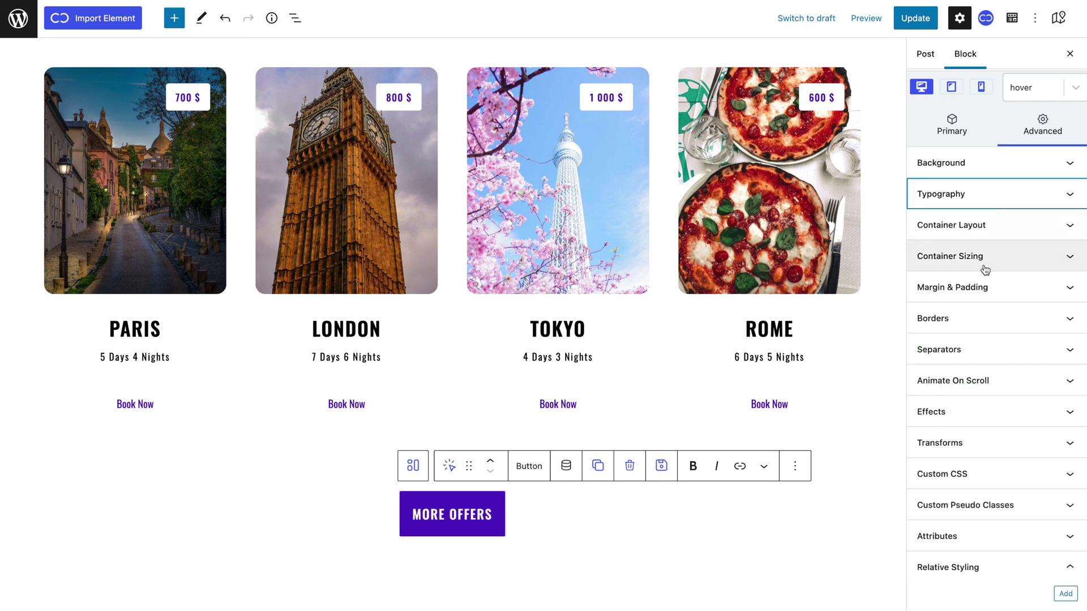
click(980, 316)
click(1060, 439)
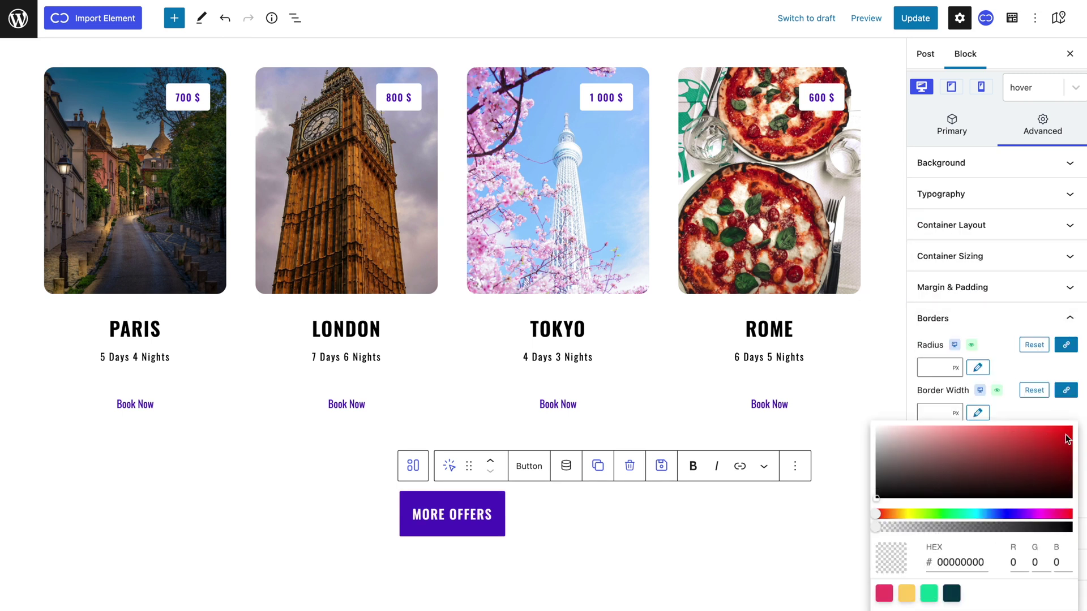
click(955, 562)
text(5018C1)
click(1070, 100)
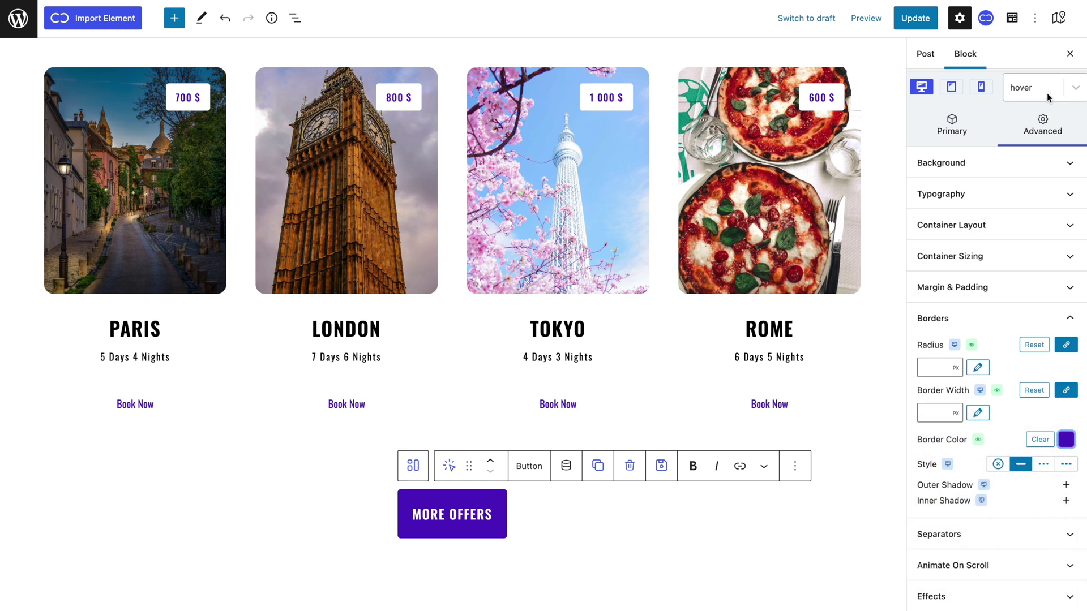
Back in the normal state, set the transition duration to 0,2
click(1048, 93)
click(1036, 120)
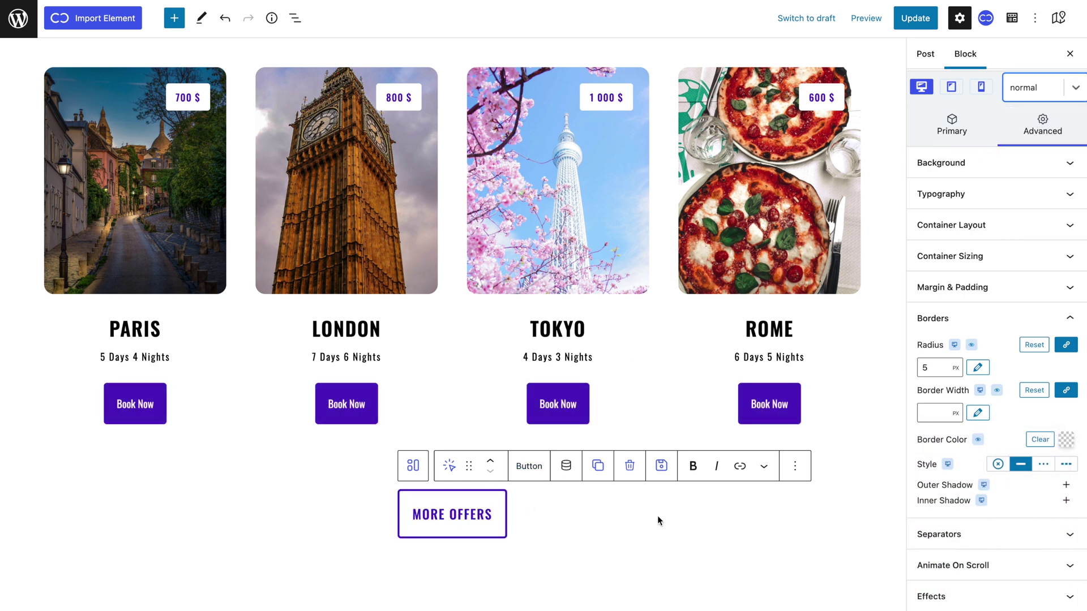
click(944, 608)
click(971, 468)
click(1026, 486)
text(0,2)
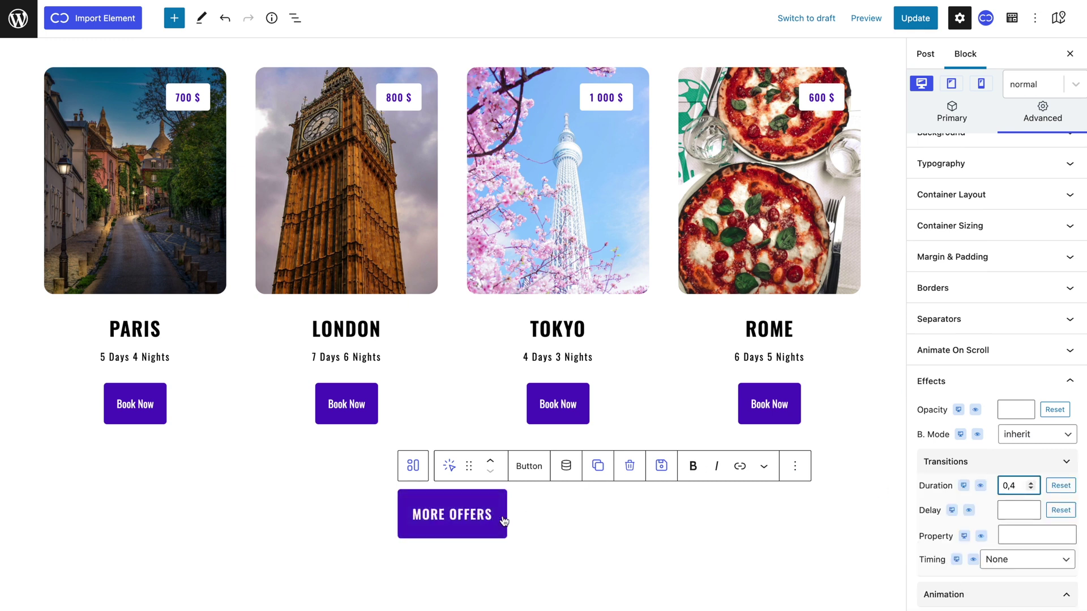
scroll(620, 527, up, 4)
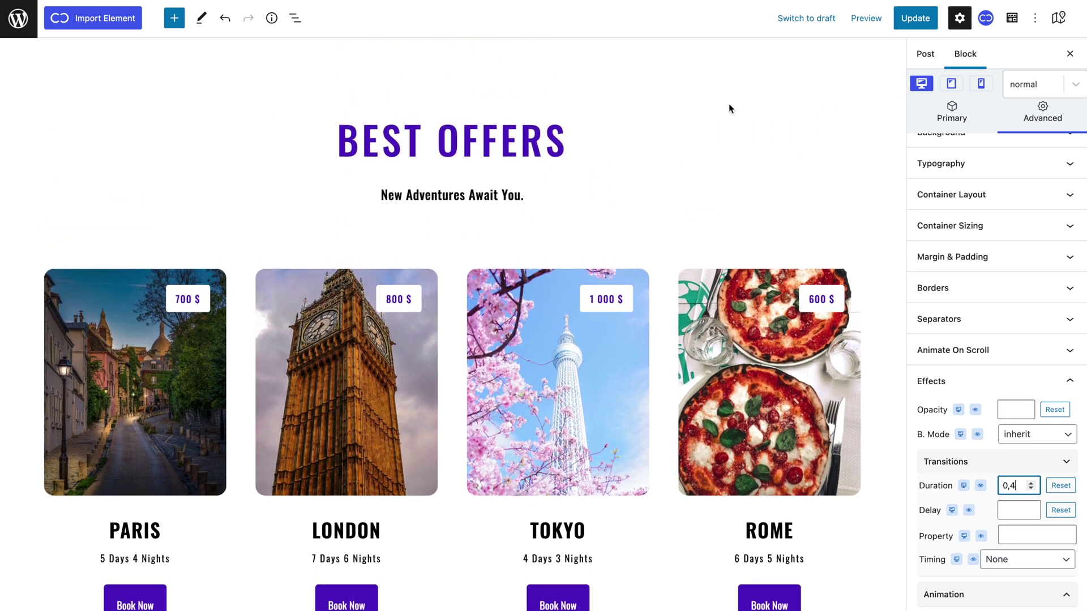
Select the Cwicly Repeater that holds the destination cards and switch to the tablet breakpoint
click(134, 329)
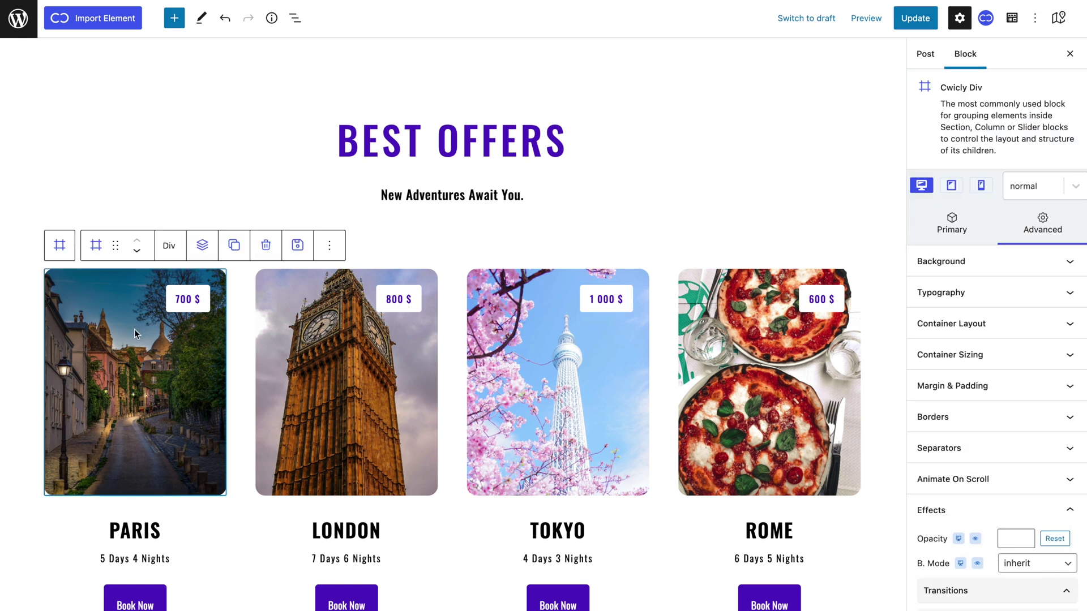
click(61, 245)
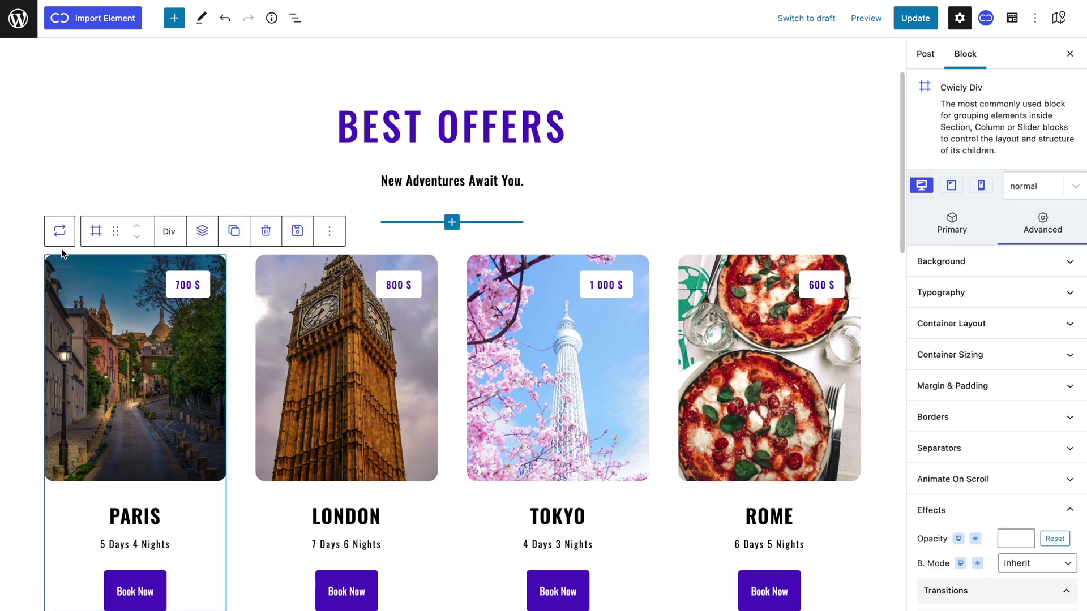
click(61, 233)
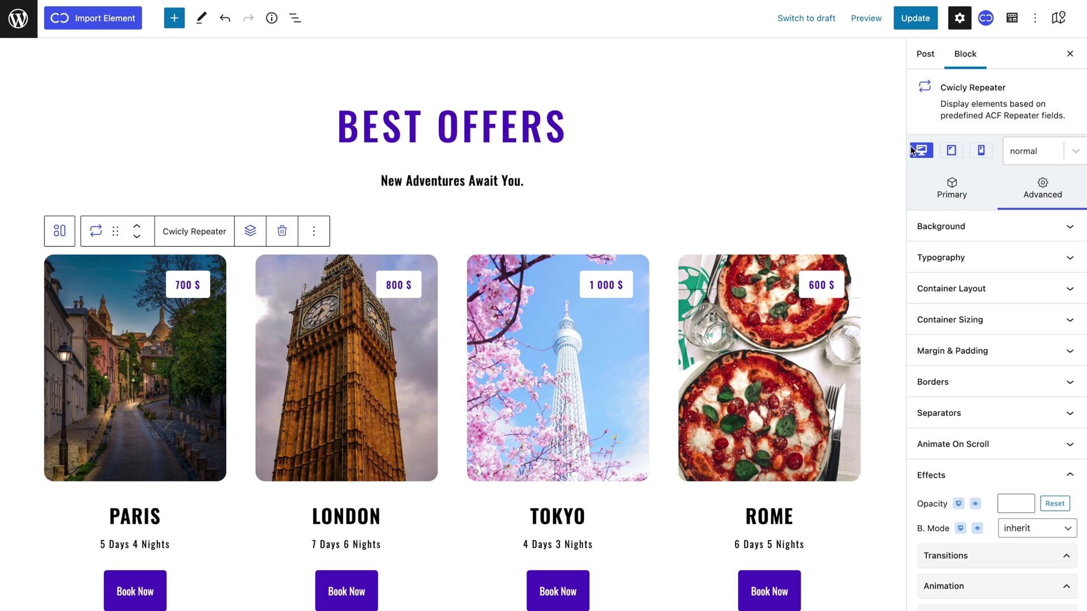
click(950, 151)
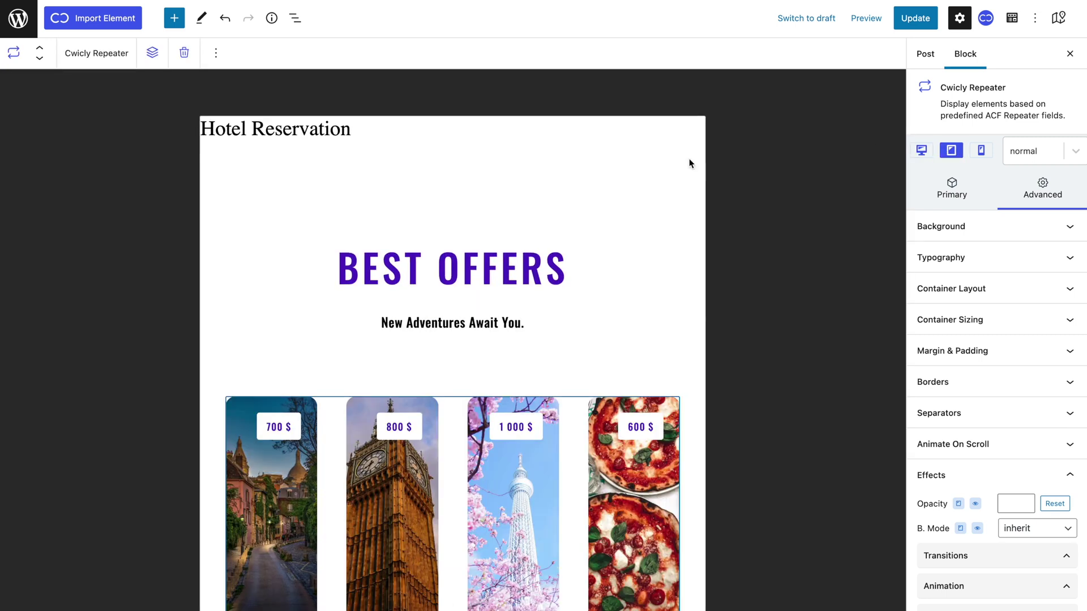
Set the tablet layout to 2 columns and remove grid fraction 3
scroll(587, 222, down, 5)
scroll(586, 222, down, 3)
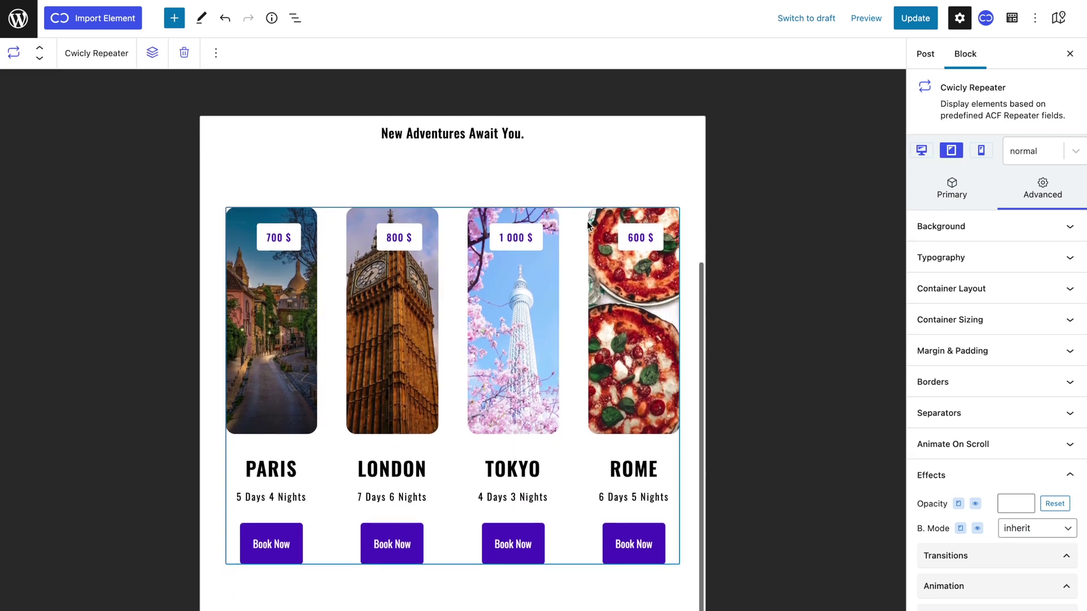
click(929, 200)
scroll(951, 348, down, 1)
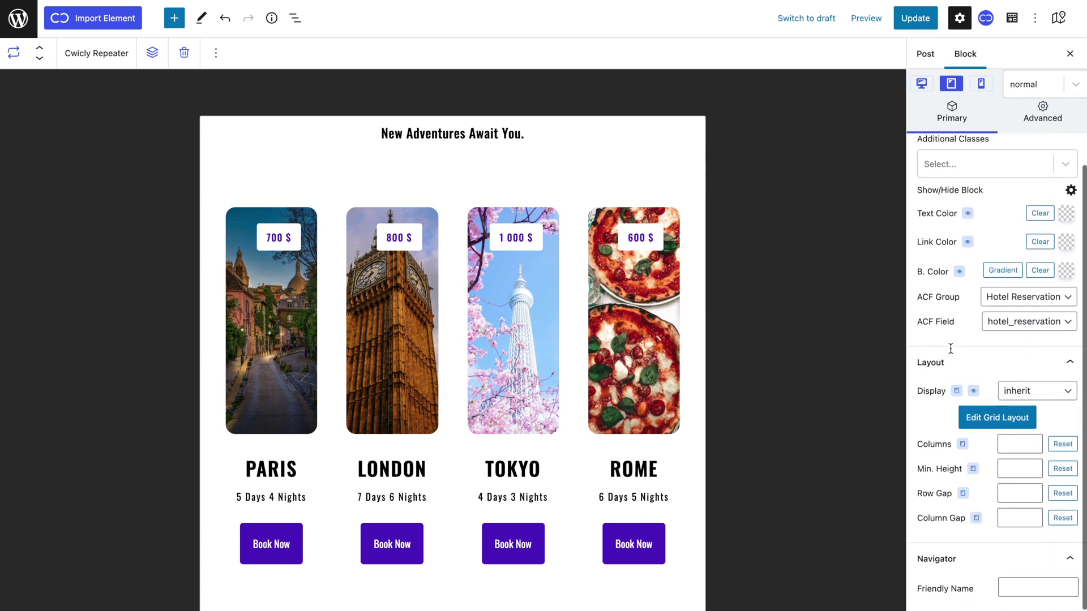
click(1016, 443)
text(1)
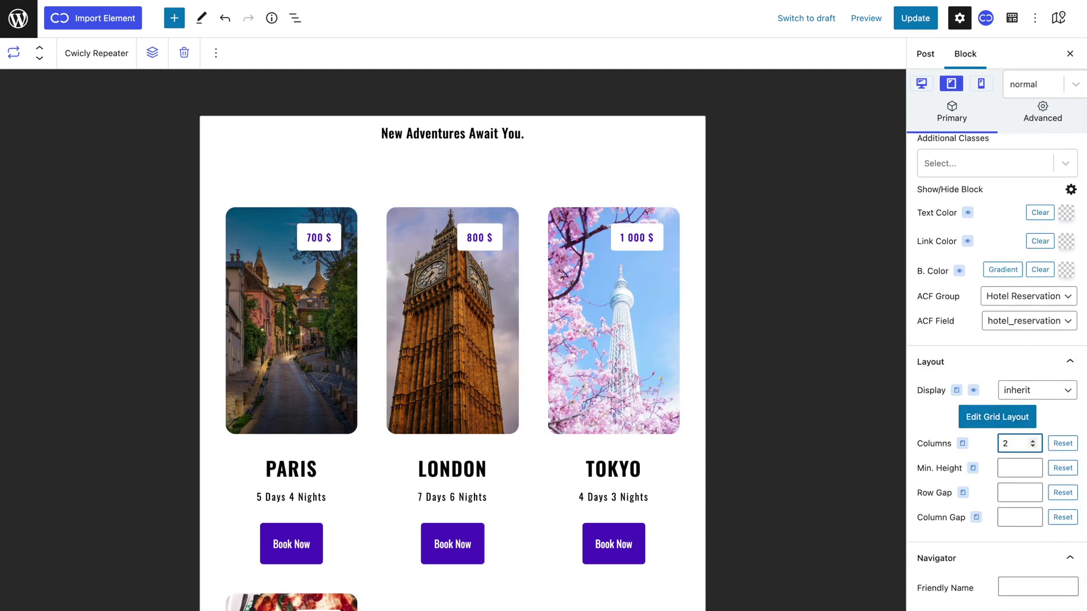
click(1010, 419)
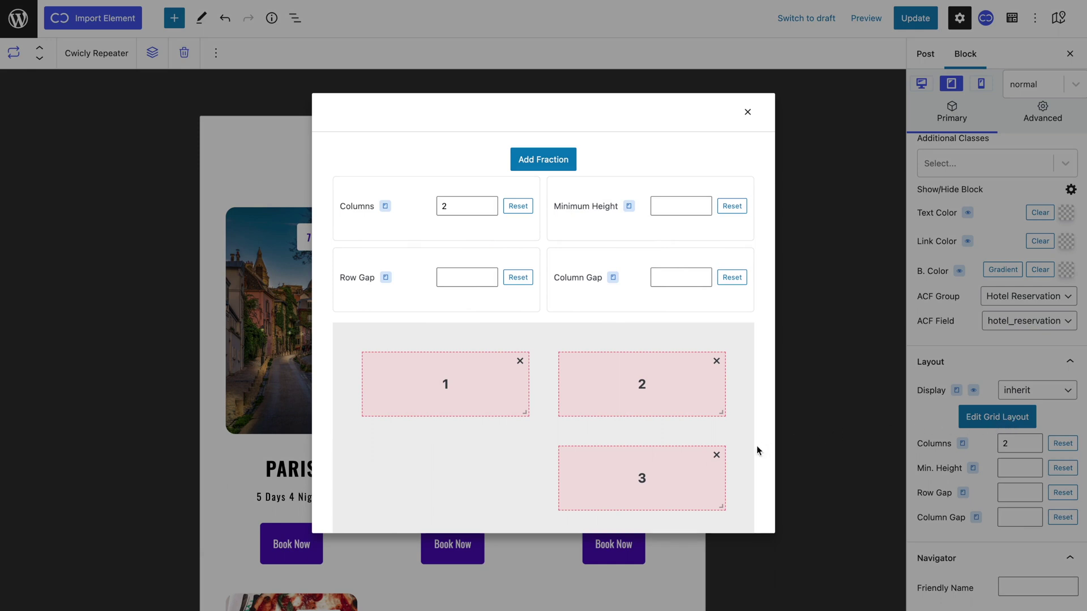
click(717, 455)
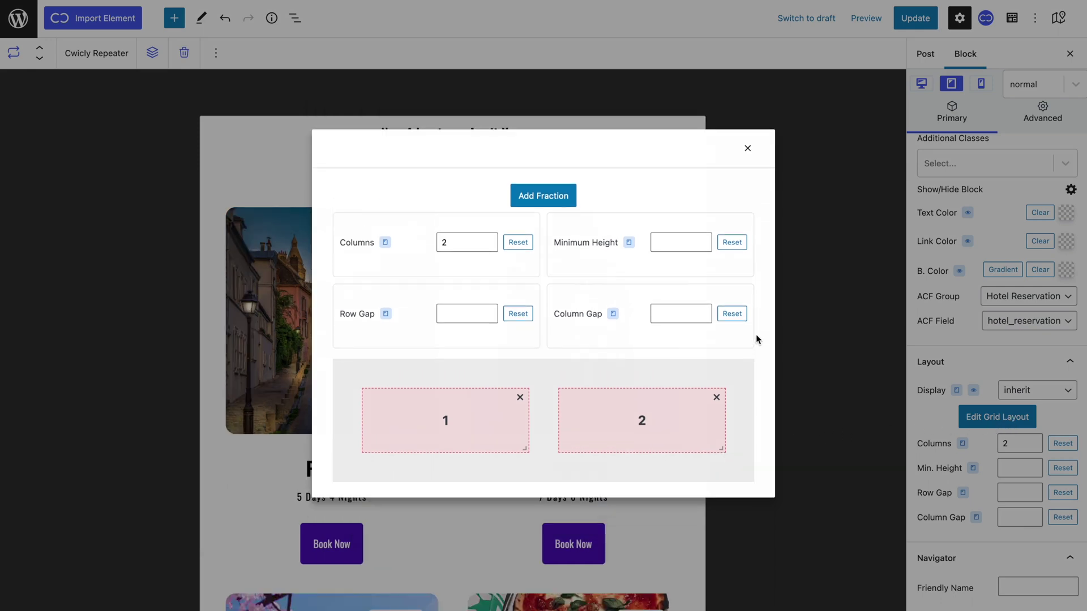
click(745, 150)
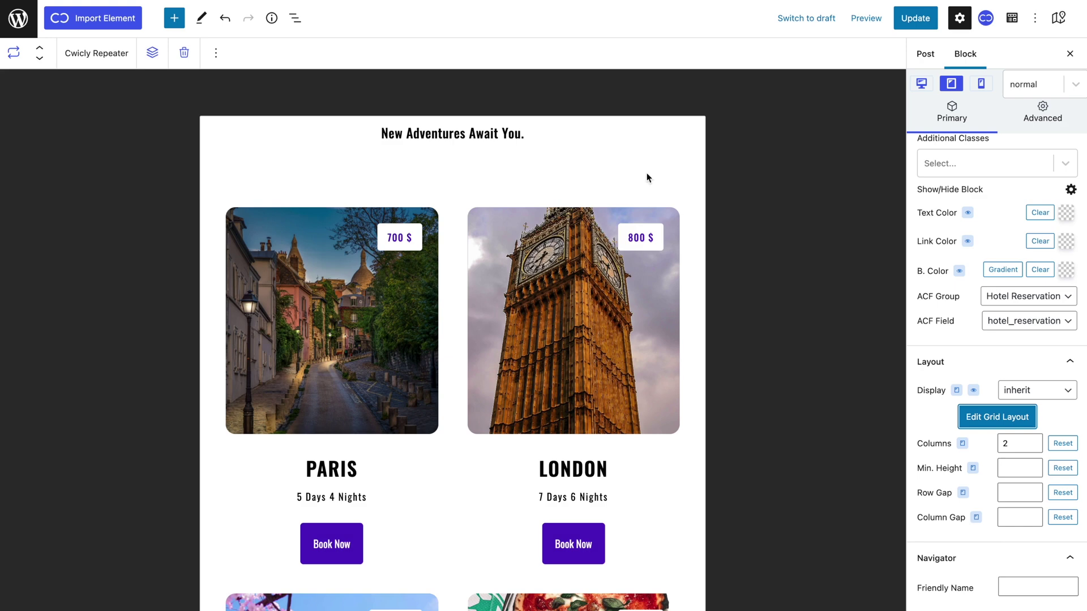
scroll(554, 233, down, 5)
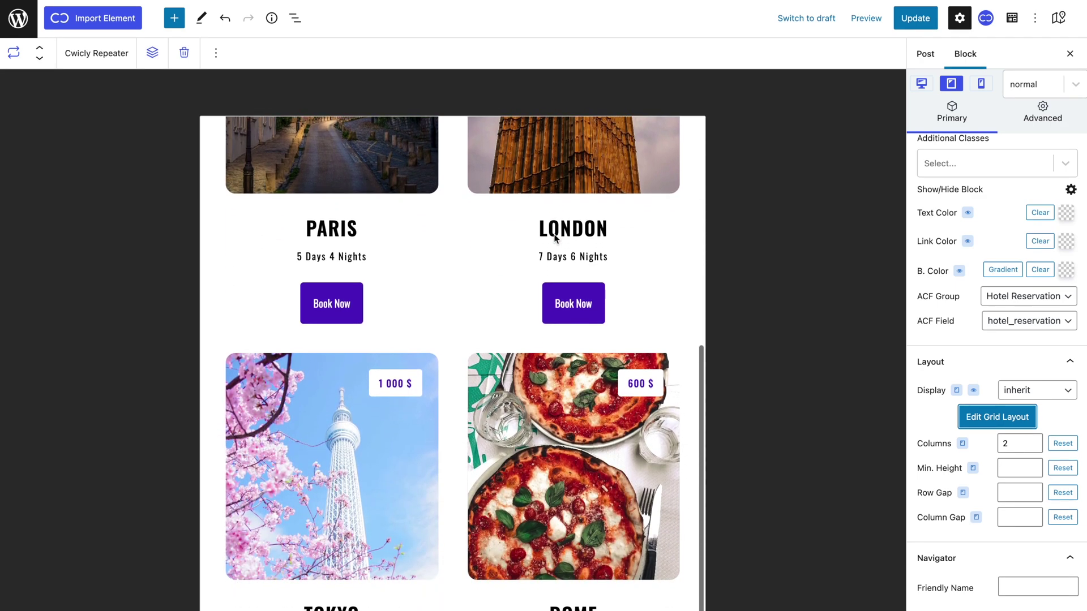
scroll(554, 235, up, 10)
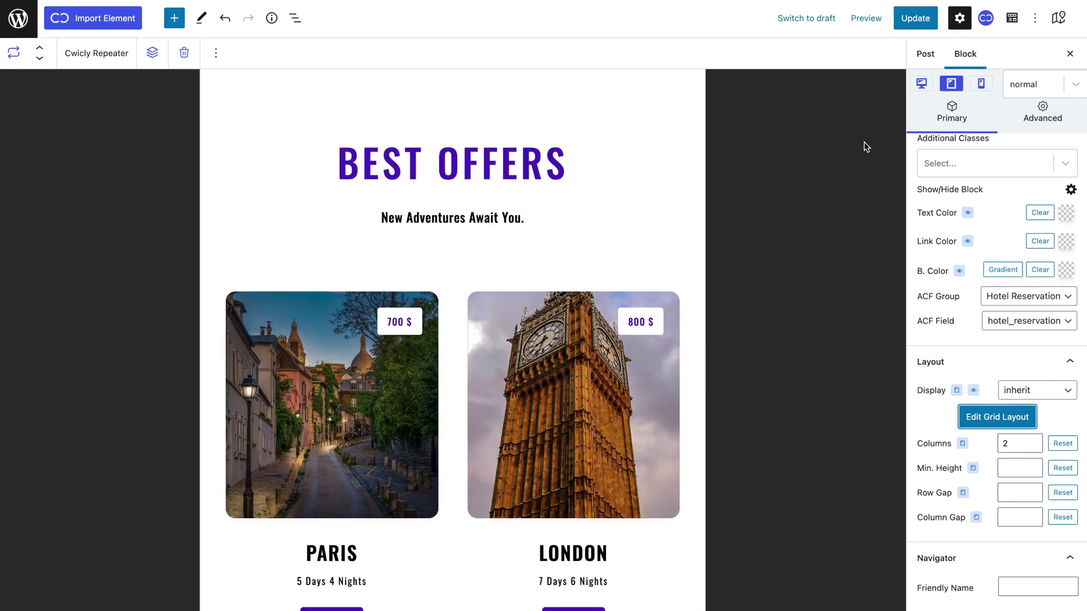
On the mobile breakpoint, set Columns to 1 and delete grid fractions 3 and 2
click(982, 85)
scroll(505, 173, down, 6)
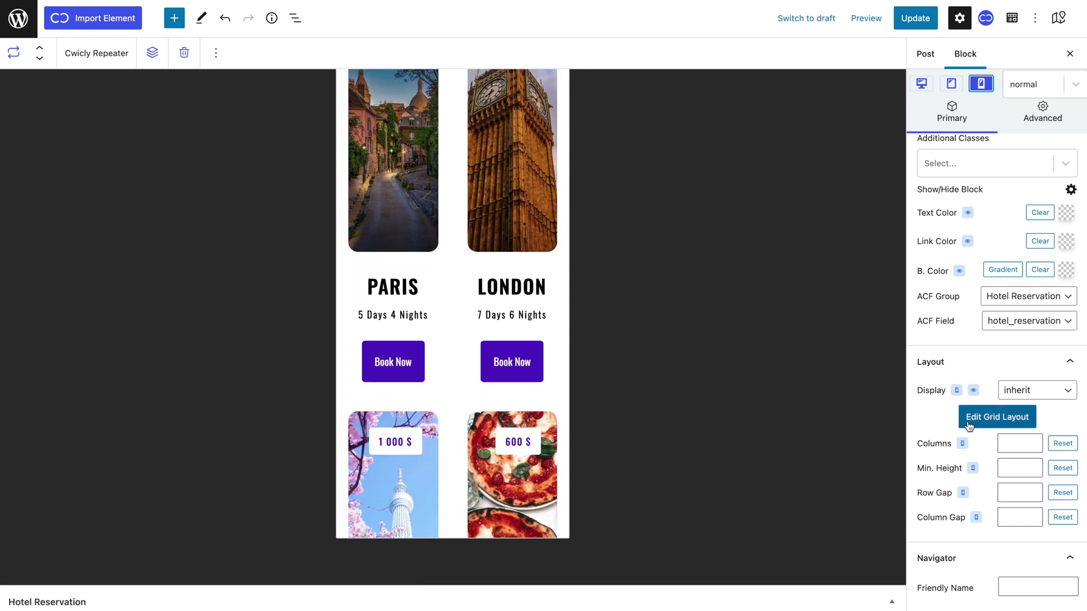
click(1019, 443)
text(1)
click(1002, 422)
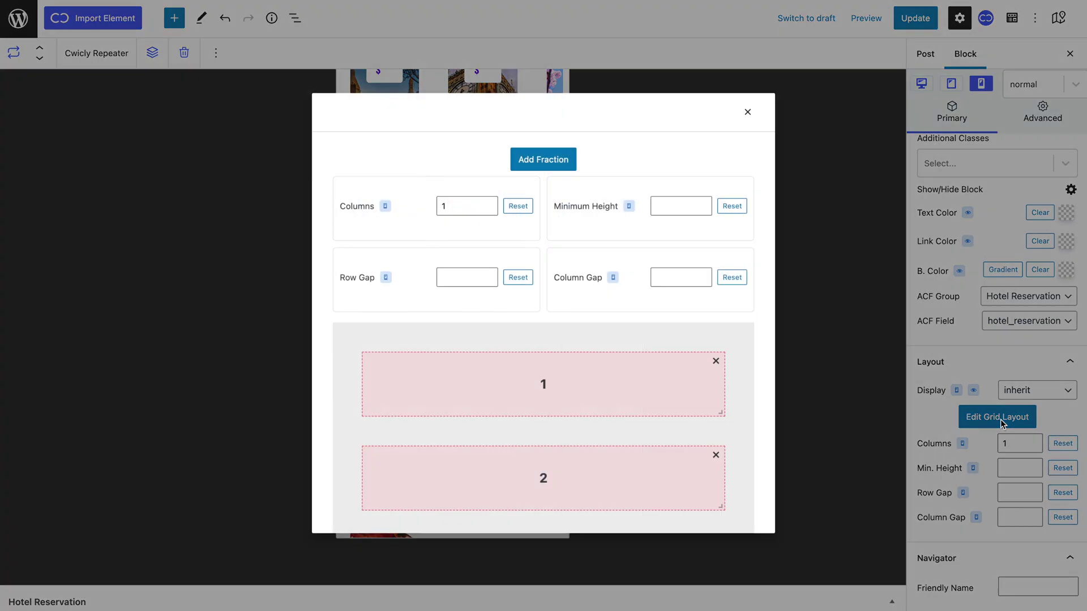
scroll(719, 456, down, 2)
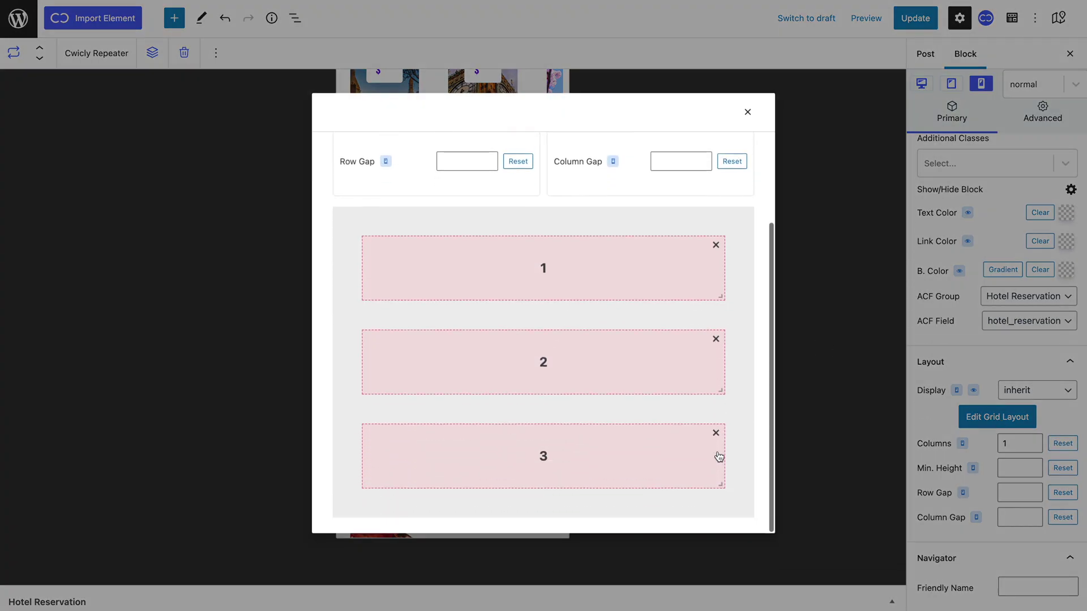
click(716, 338)
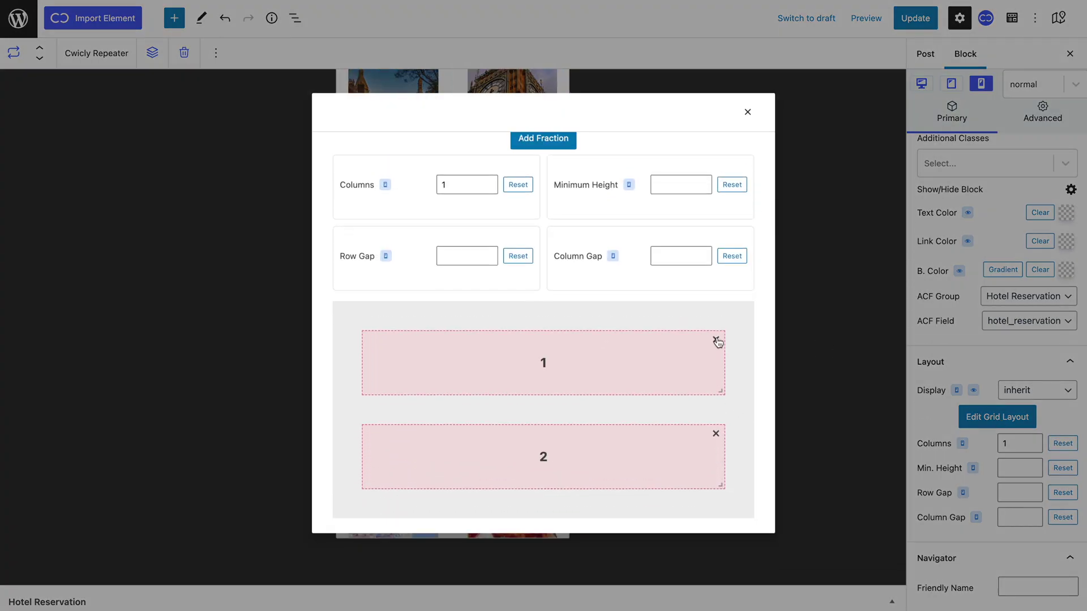
click(715, 432)
click(747, 149)
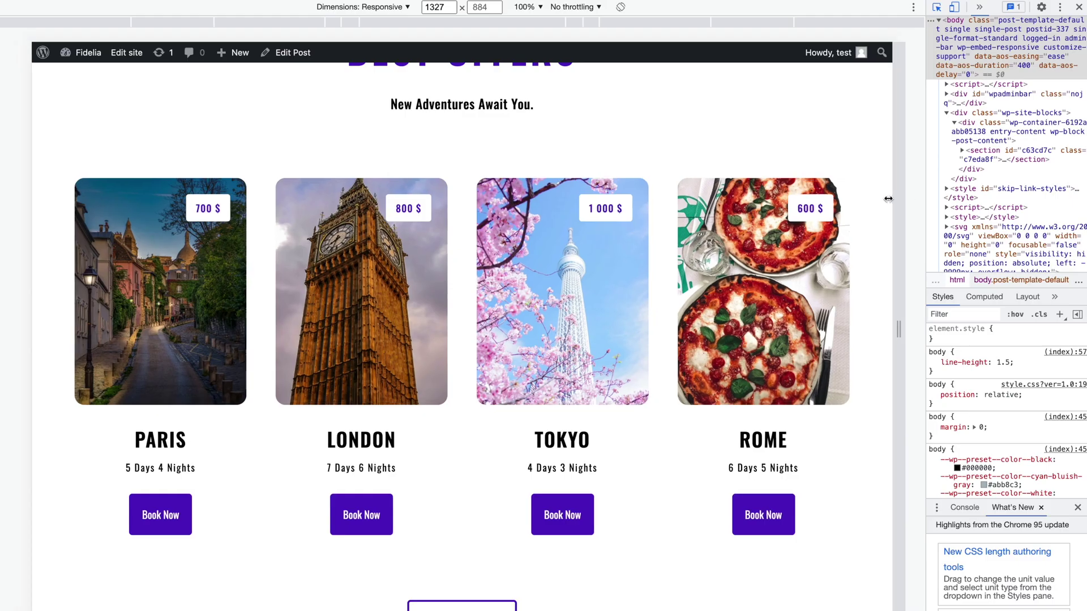
drag(838, 203, 581, 168)
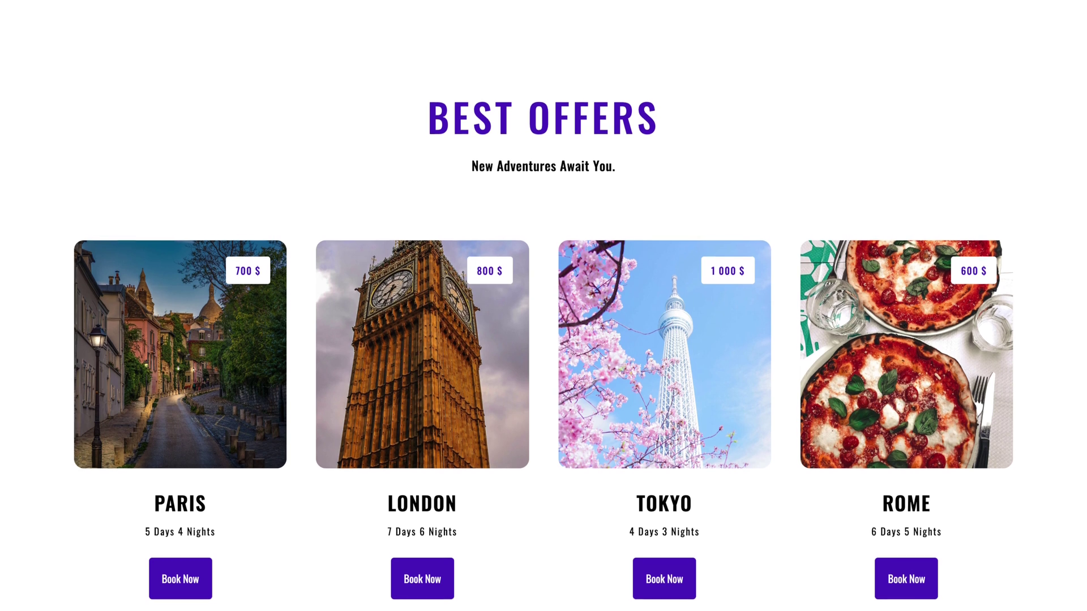